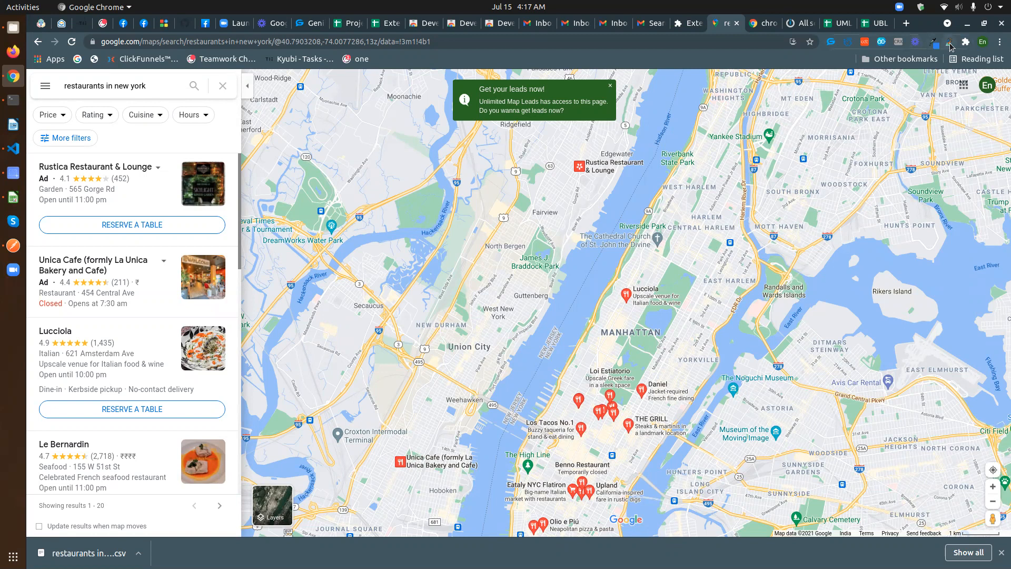
# - Open the Unlimited Map Leads extension on the 'restaurants in new york' Google Maps results
pyautogui.click(950, 43)
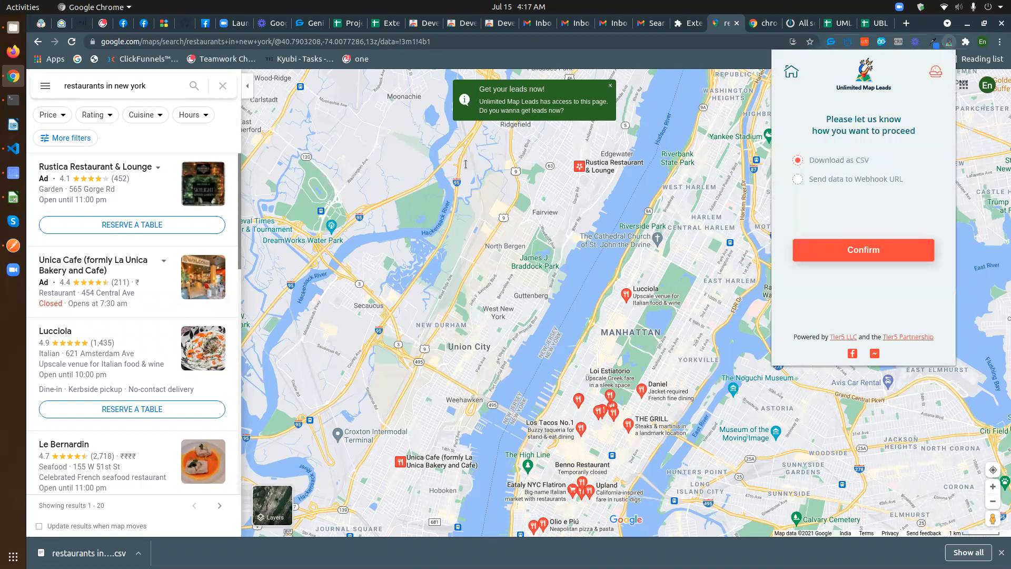
# - Choose 'Send data to Webhook URL' in Unlimited Map Leads, check the URL field, then go to Integromat
pyautogui.click(805, 181)
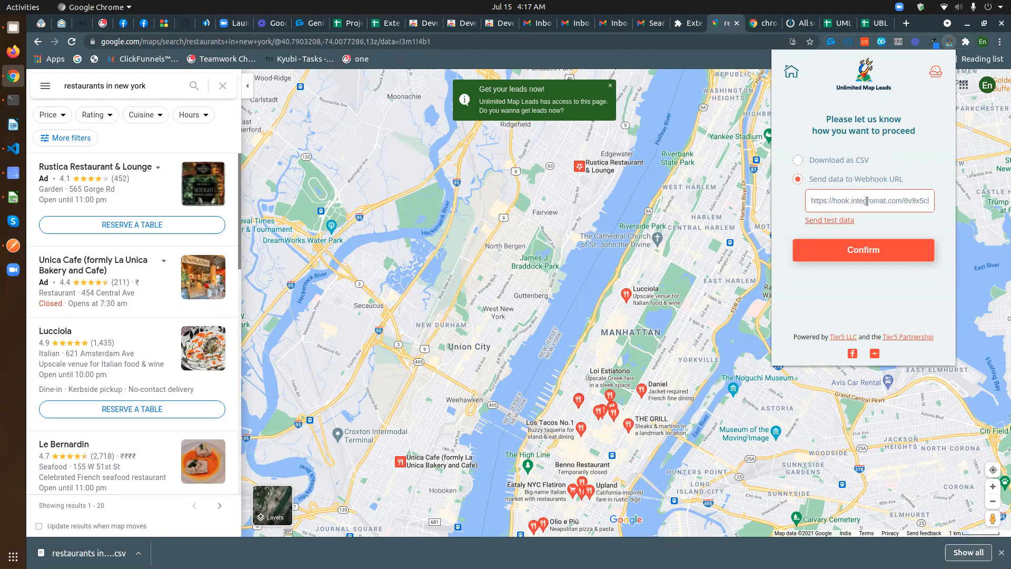
pyautogui.moveTo(813, 200); pyautogui.dragTo(939, 202)
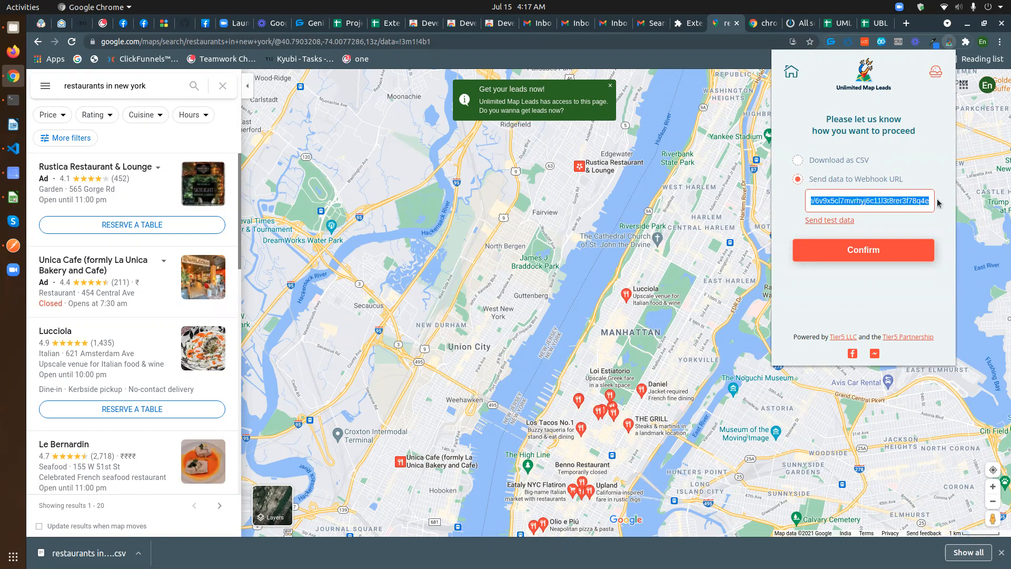
pyautogui.click(926, 226)
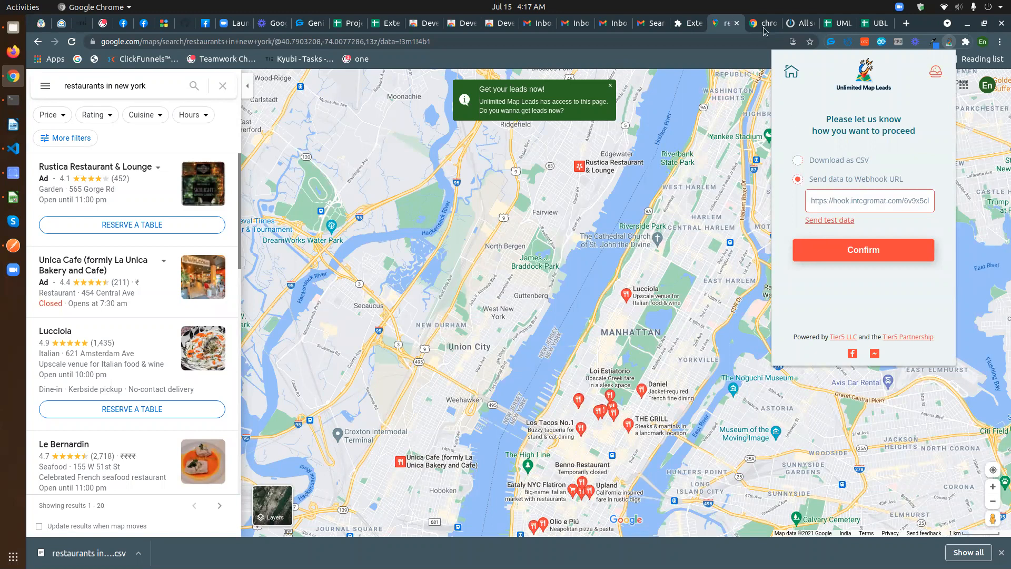
pyautogui.click(800, 23)
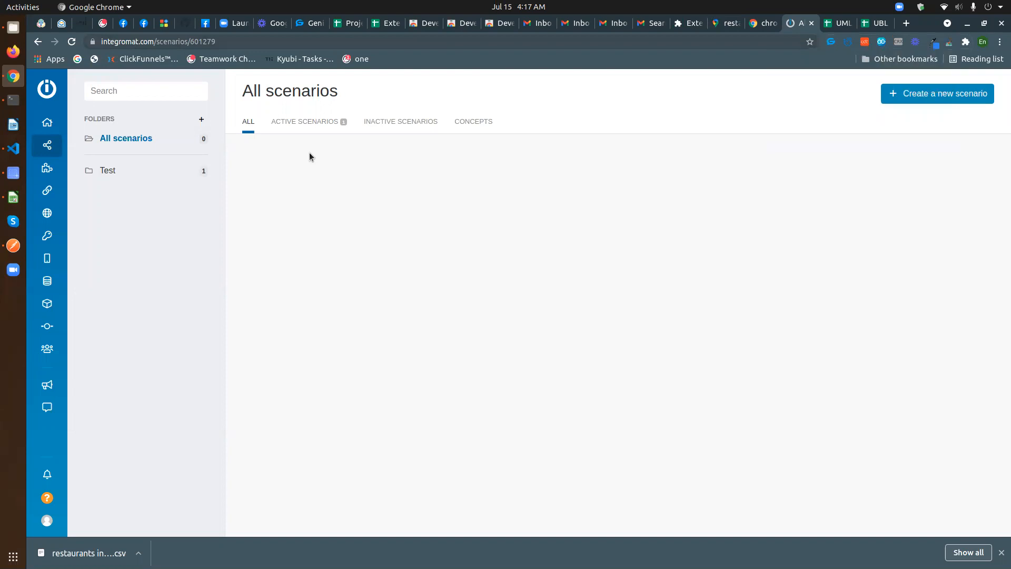
# - From the Scenarios list in Integromat, create a new scenario
pyautogui.moveTo(47, 145)
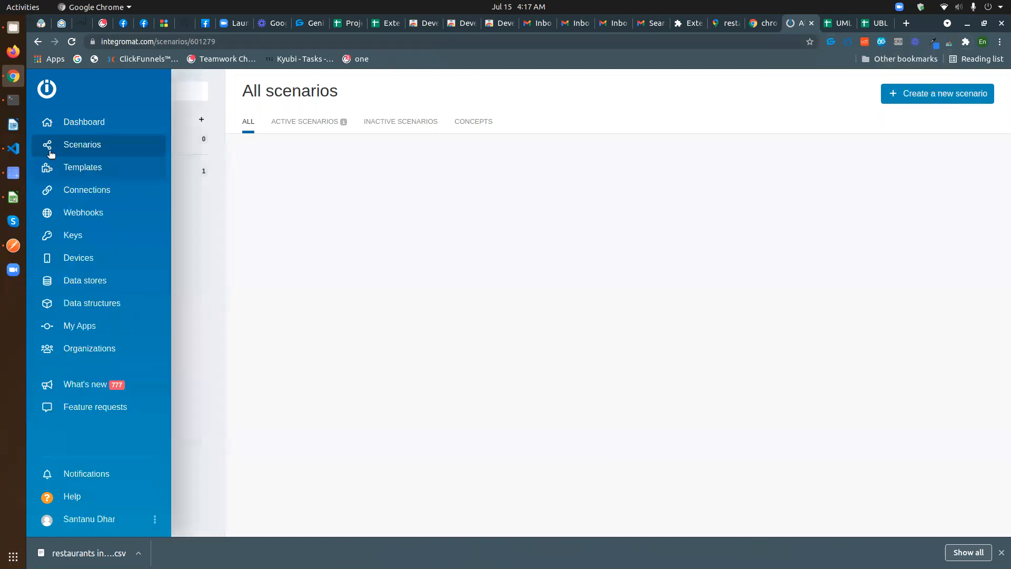
pyautogui.click(90, 145)
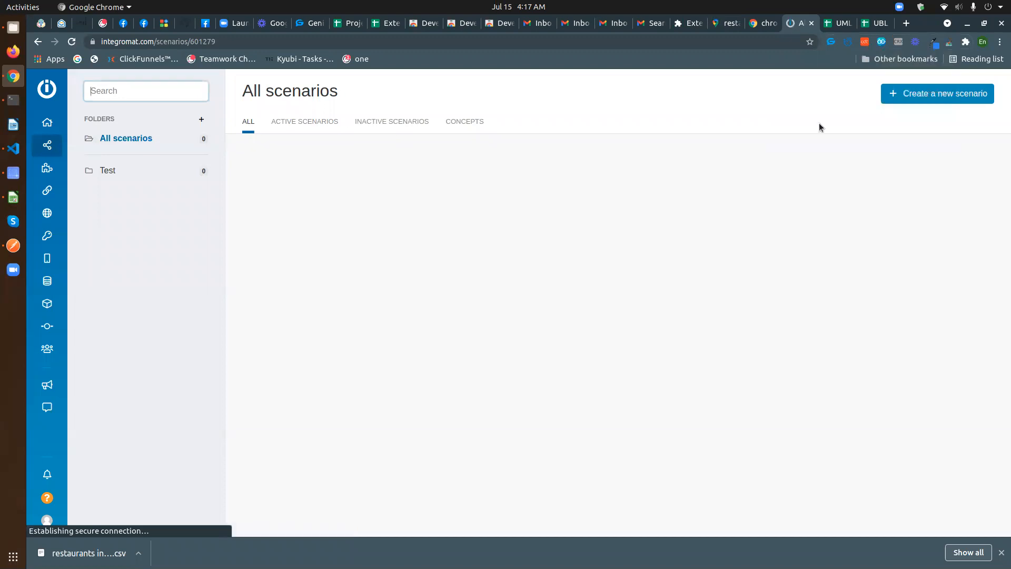
pyautogui.click(945, 94)
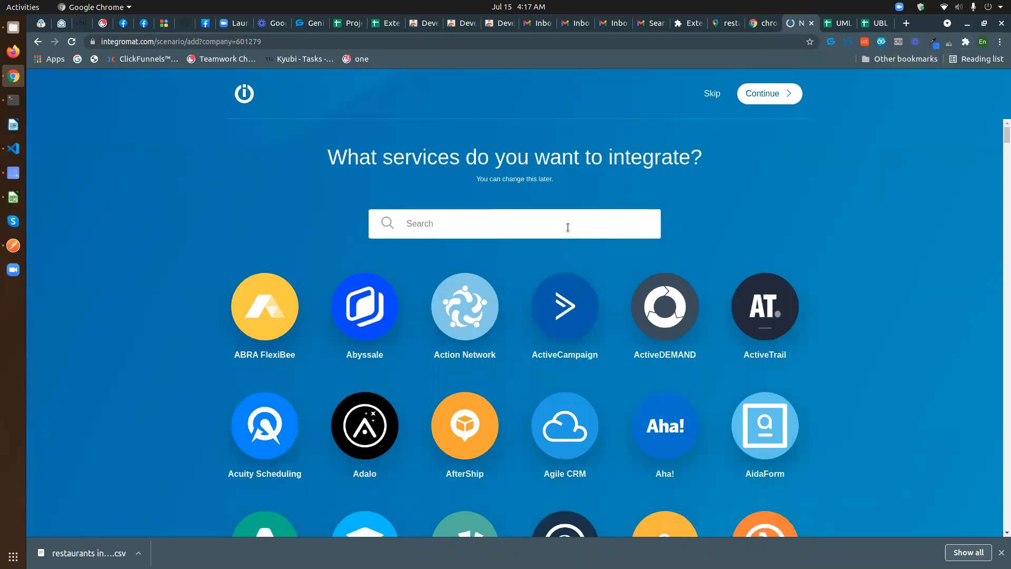
# - Pick Webhooks and Google Sheets as the services and continue to the scenario editor
pyautogui.write('web')
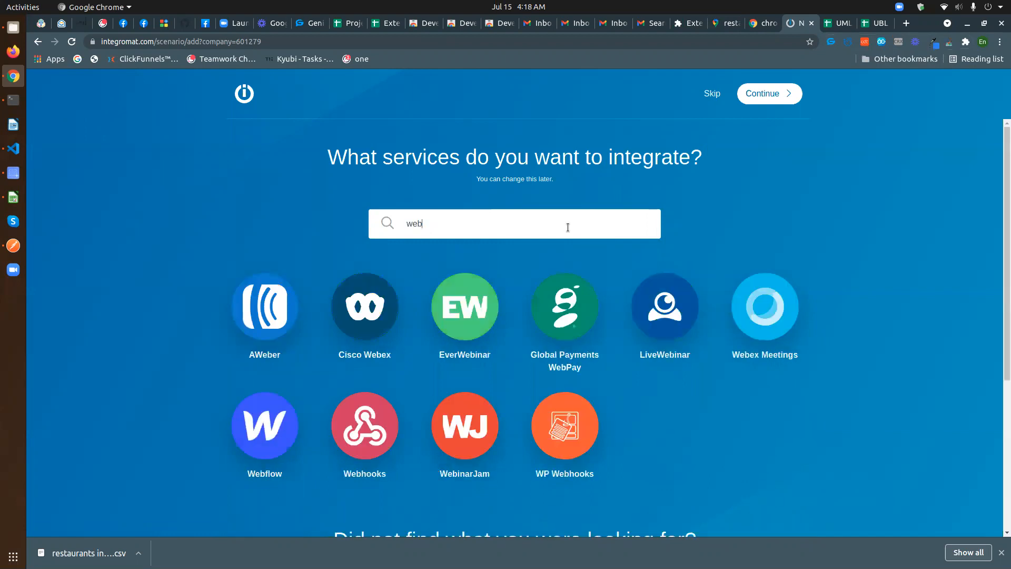
pyautogui.click(365, 426)
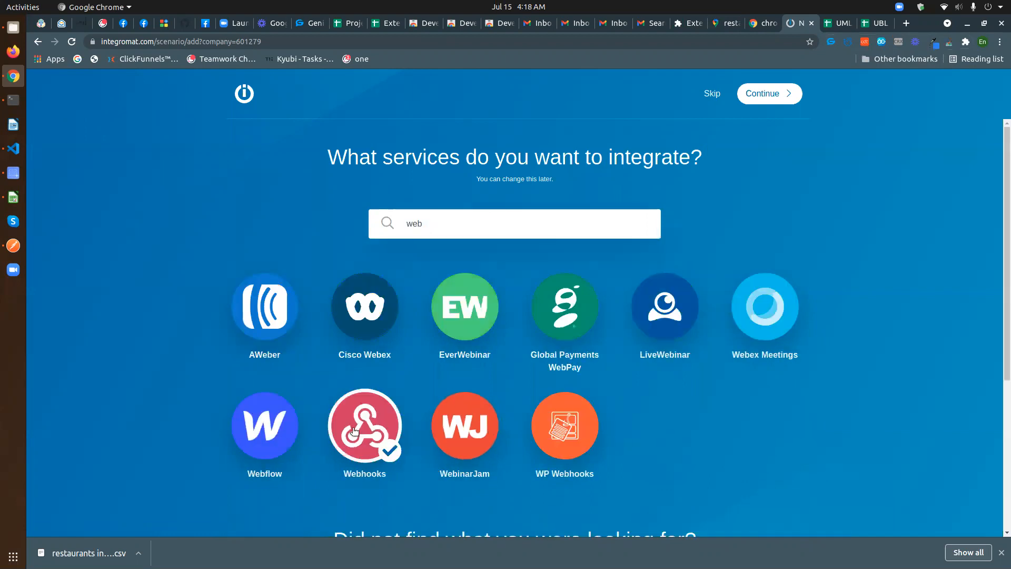
pyautogui.moveTo(446, 224); pyautogui.dragTo(391, 222)
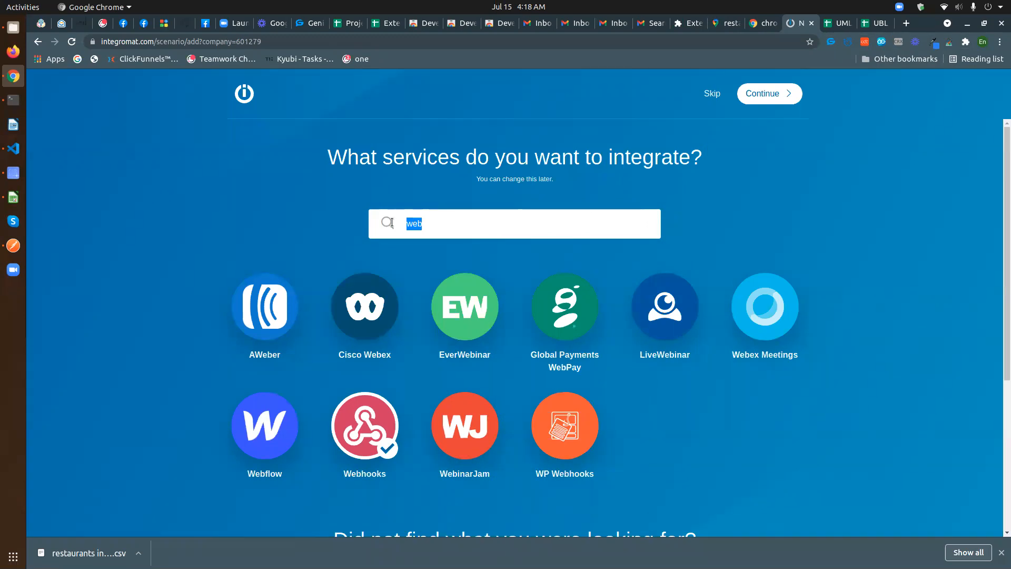
pyautogui.write('google sh')
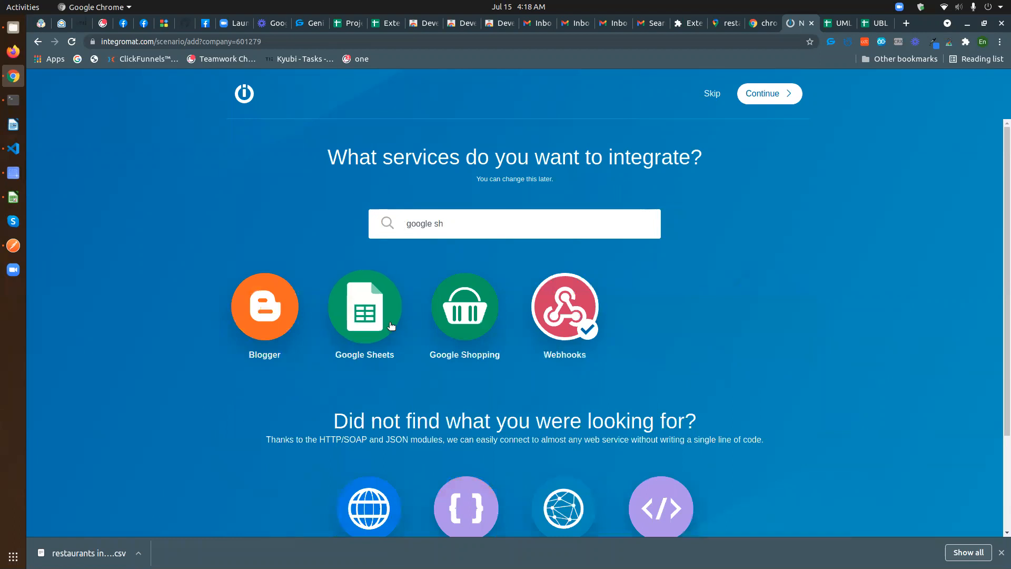
pyautogui.click(365, 307)
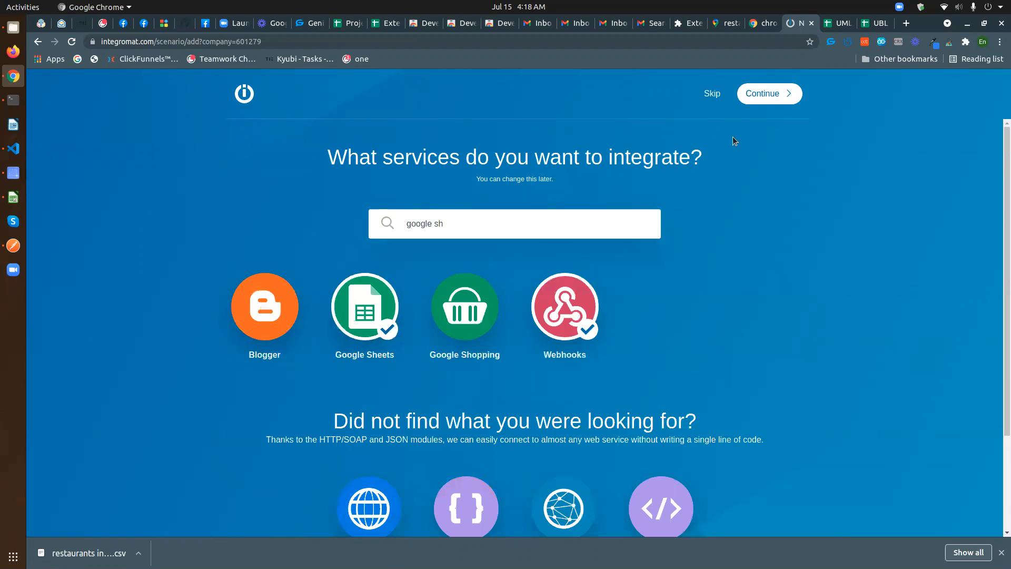
pyautogui.click(776, 97)
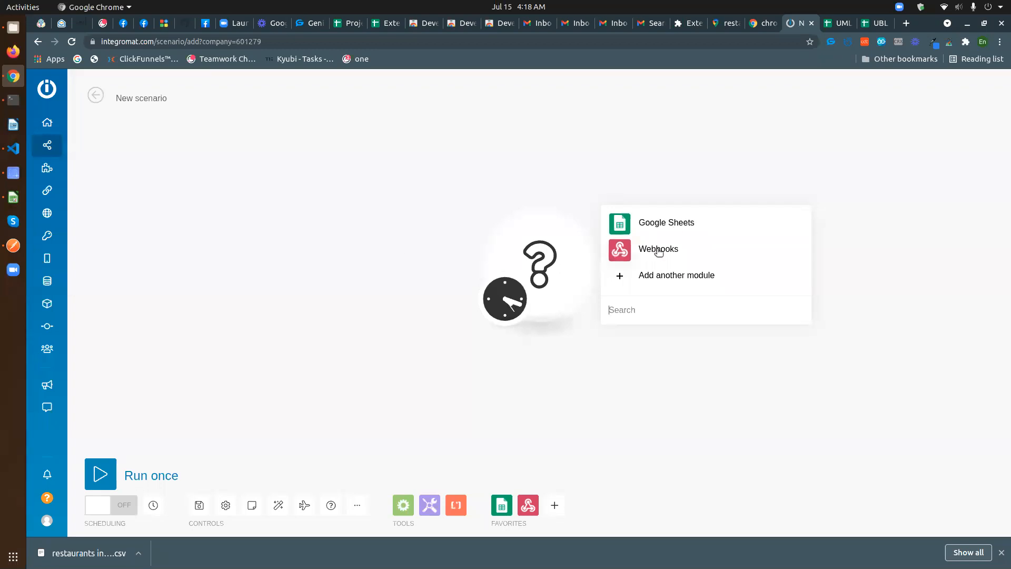
# - Add a Webhooks Custom webhook trigger and start adding a new hook
pyautogui.click(658, 250)
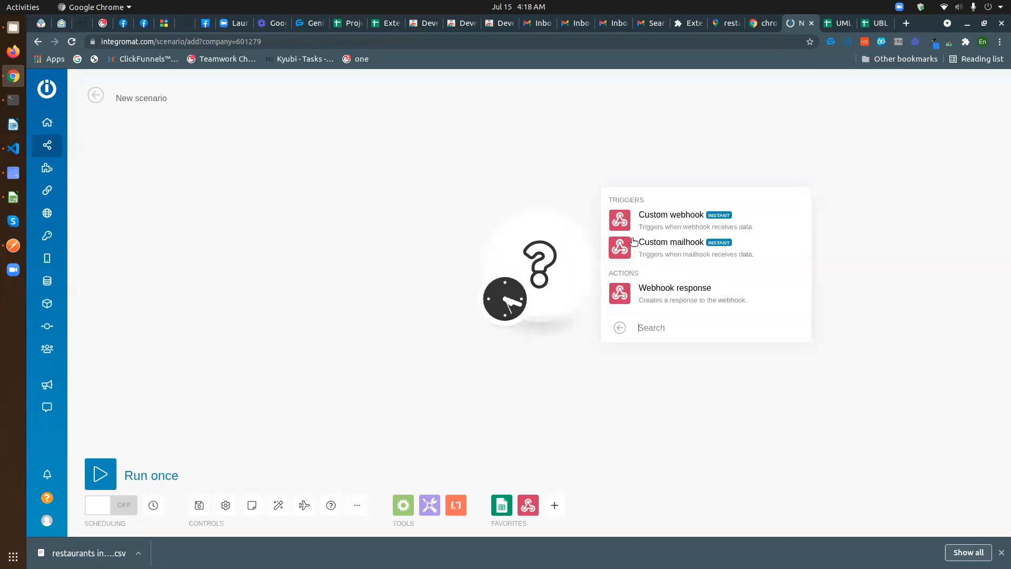
pyautogui.click(665, 218)
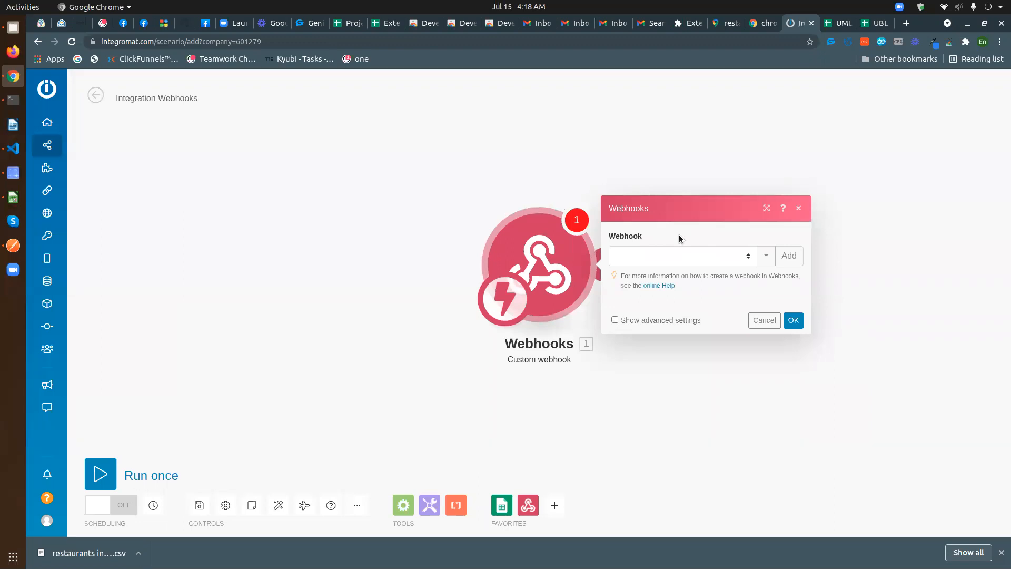
pyautogui.click(790, 256)
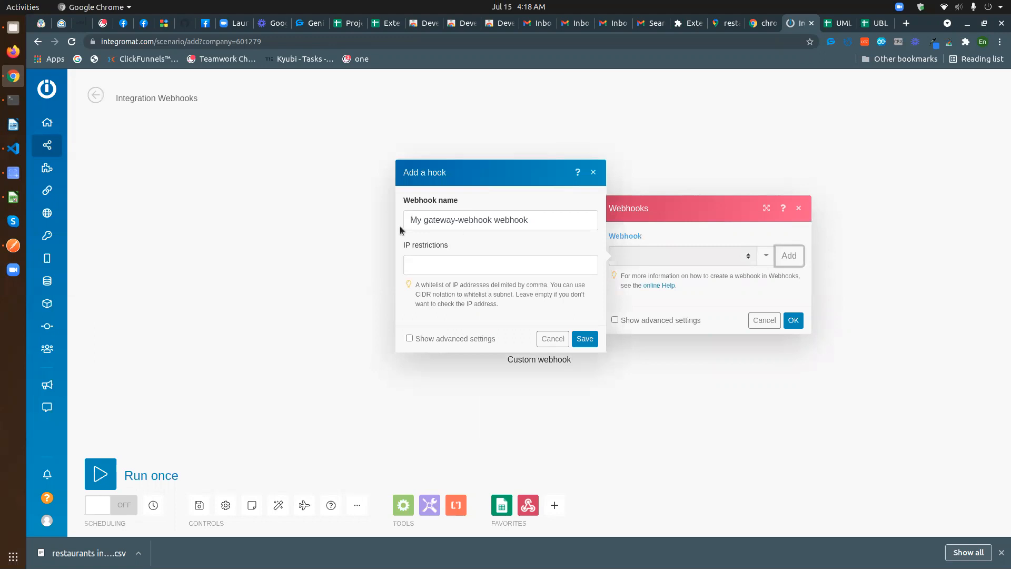
# - Name the new hook 'UML test' and save it
pyautogui.moveTo(553, 220); pyautogui.dragTo(406, 222)
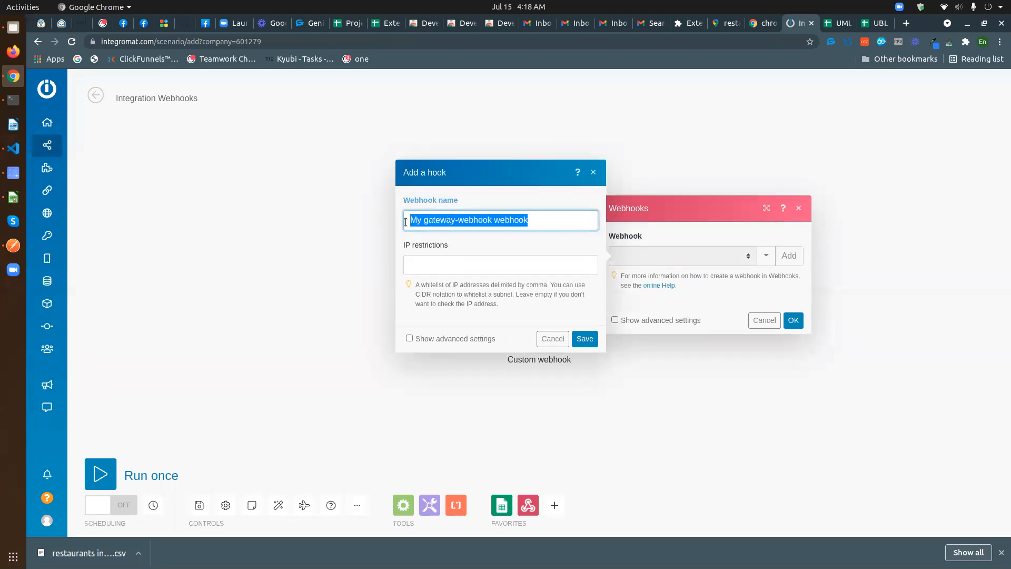
pyautogui.write('UML')
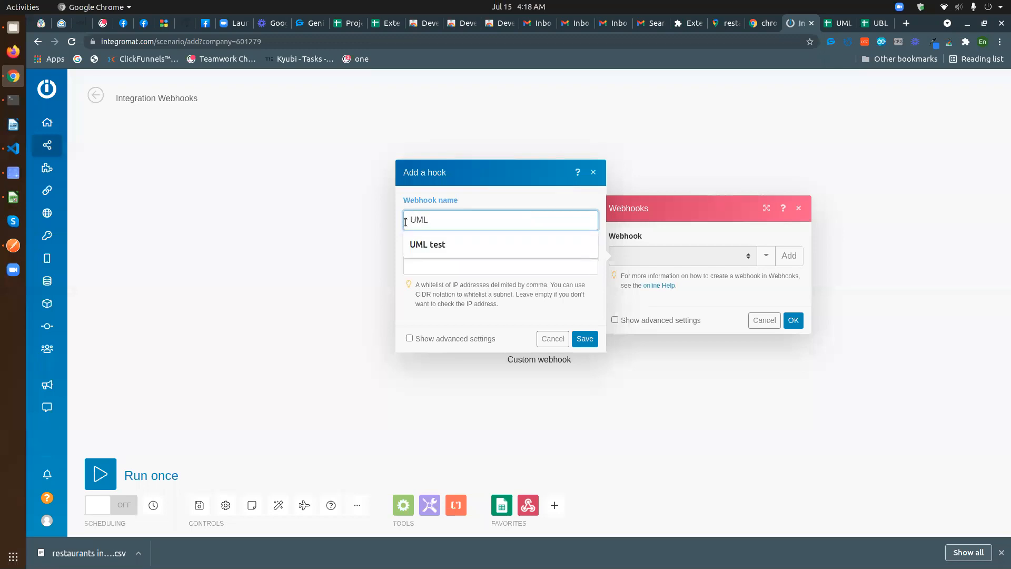
pyautogui.click(465, 244)
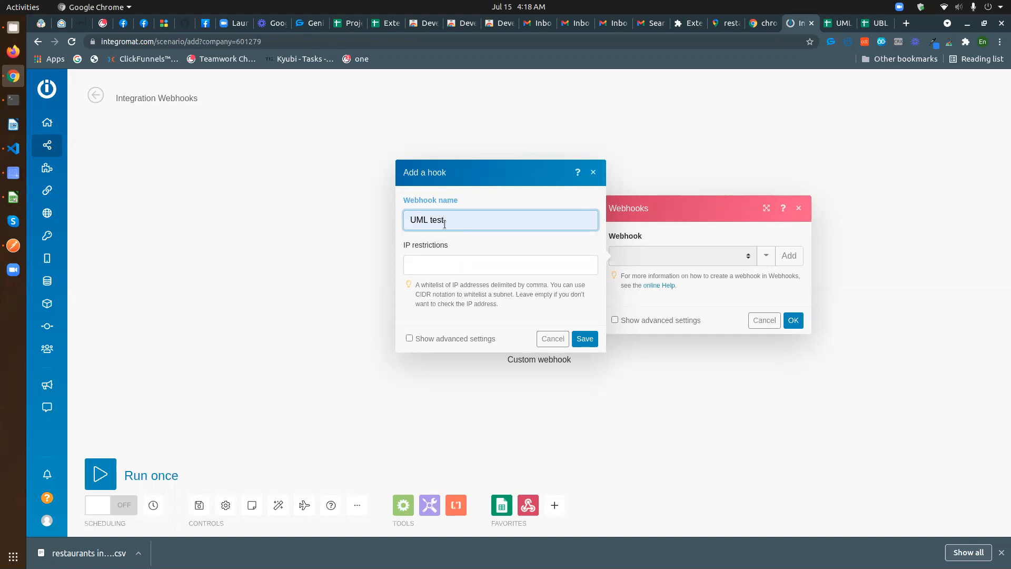
pyautogui.click(437, 339)
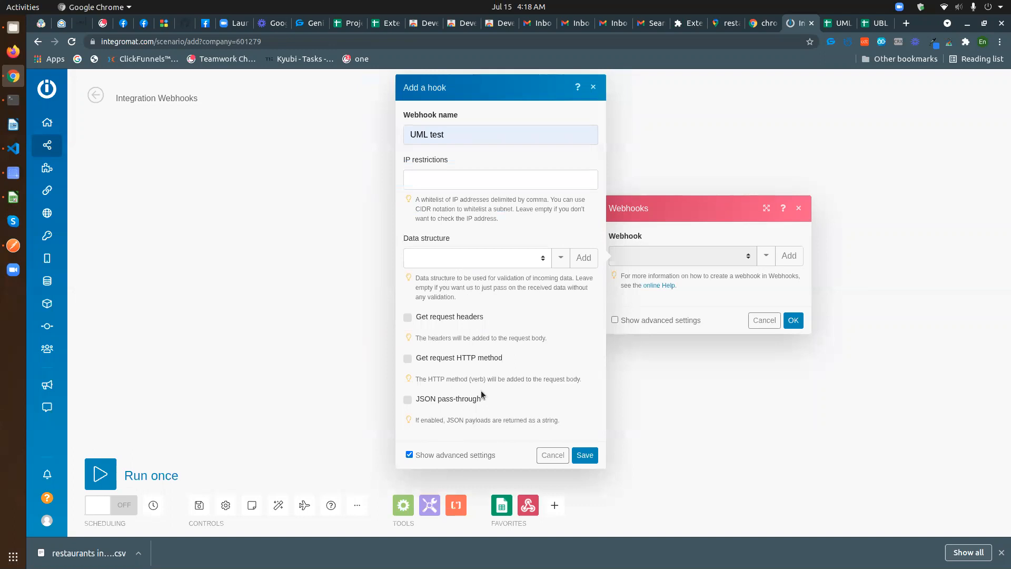
pyautogui.click(432, 456)
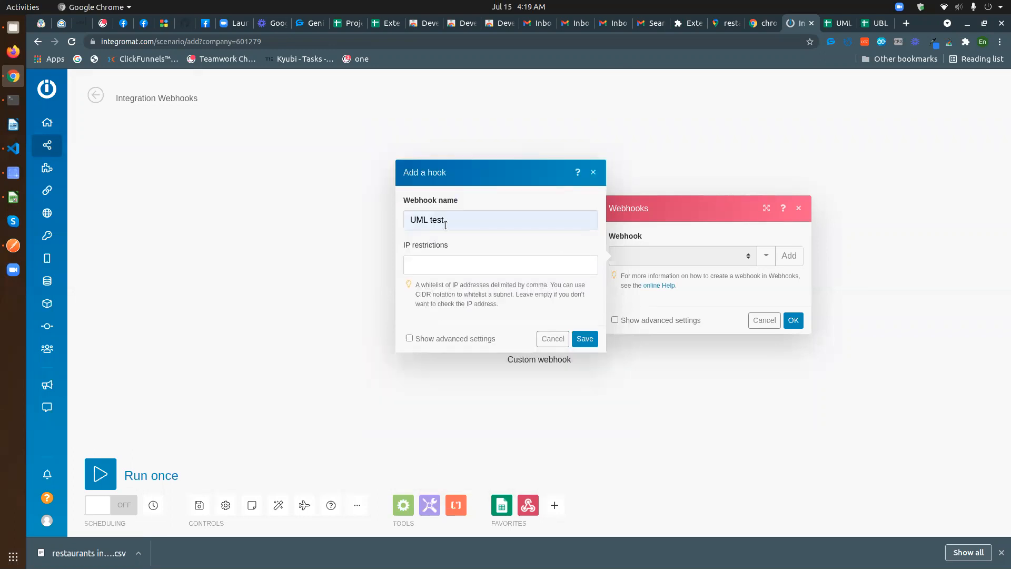
pyautogui.click(582, 340)
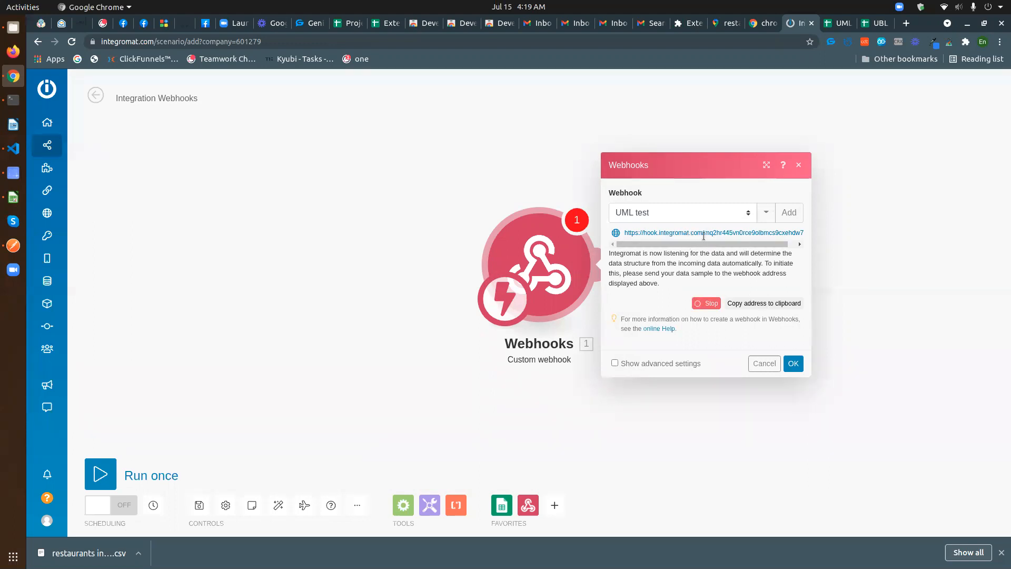
# - Copy the UML test hook address and reopen Unlimited Map Leads on the Google Maps results
pyautogui.click(763, 304)
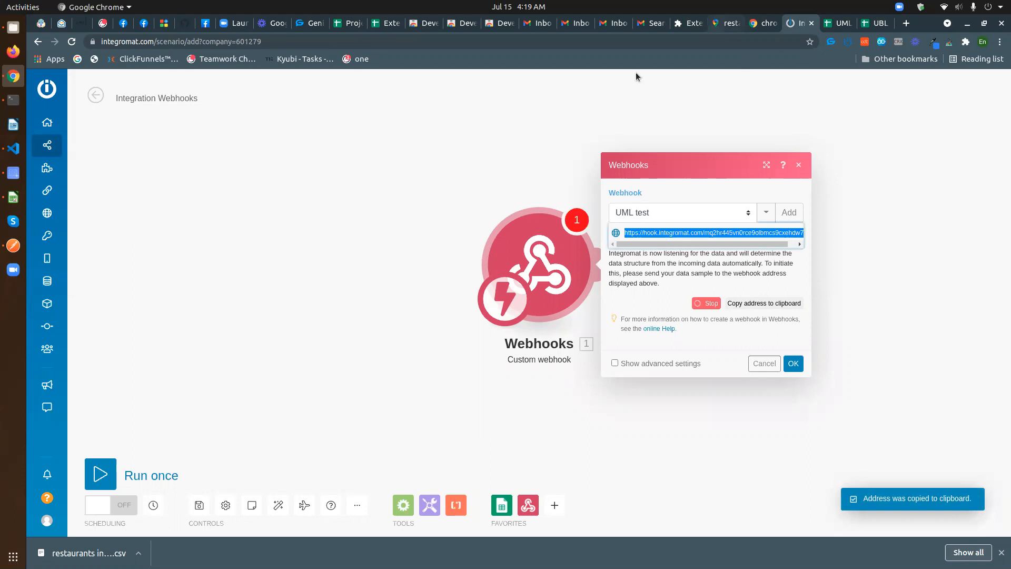
pyautogui.click(725, 23)
pyautogui.click(803, 23)
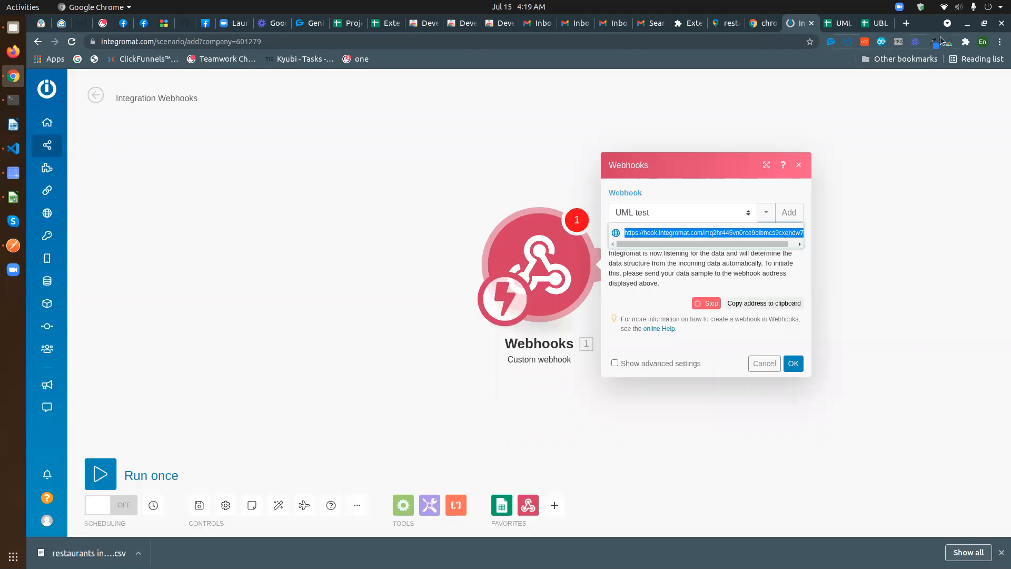
pyautogui.click(951, 44)
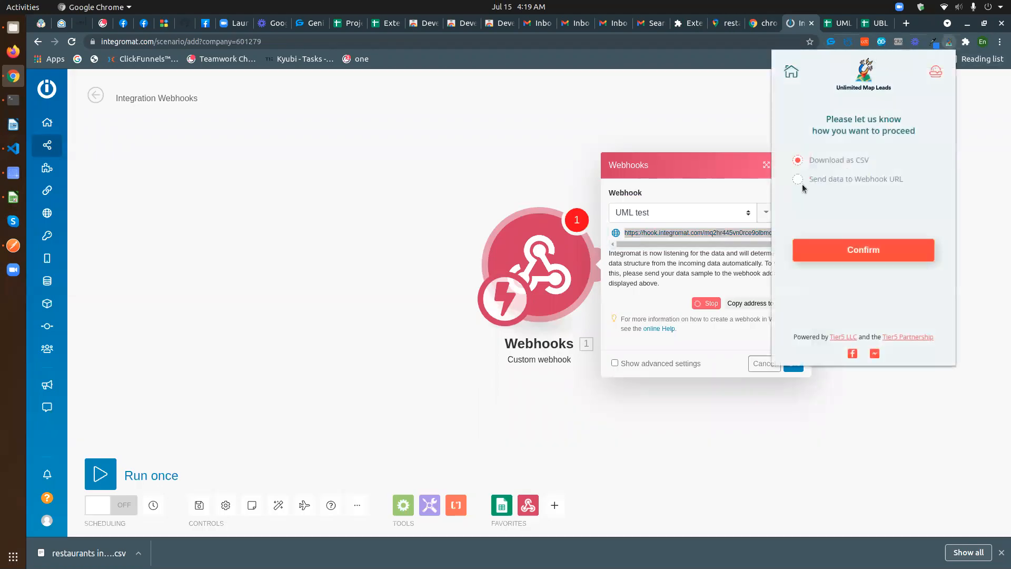
# - Replace the Unlimited Map Leads webhook URL with the pasted Integromat hook address
pyautogui.click(721, 23)
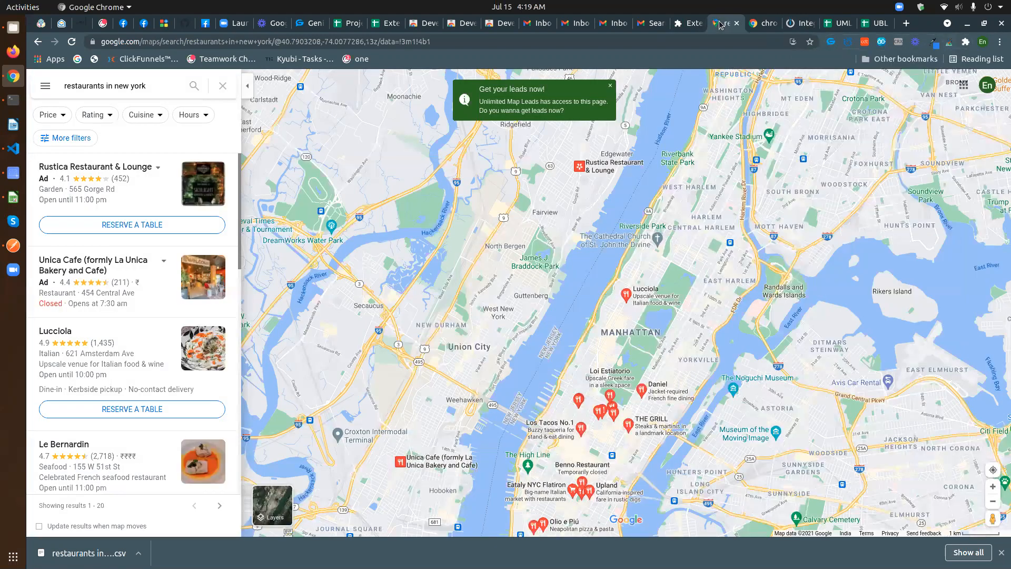
pyautogui.click(951, 44)
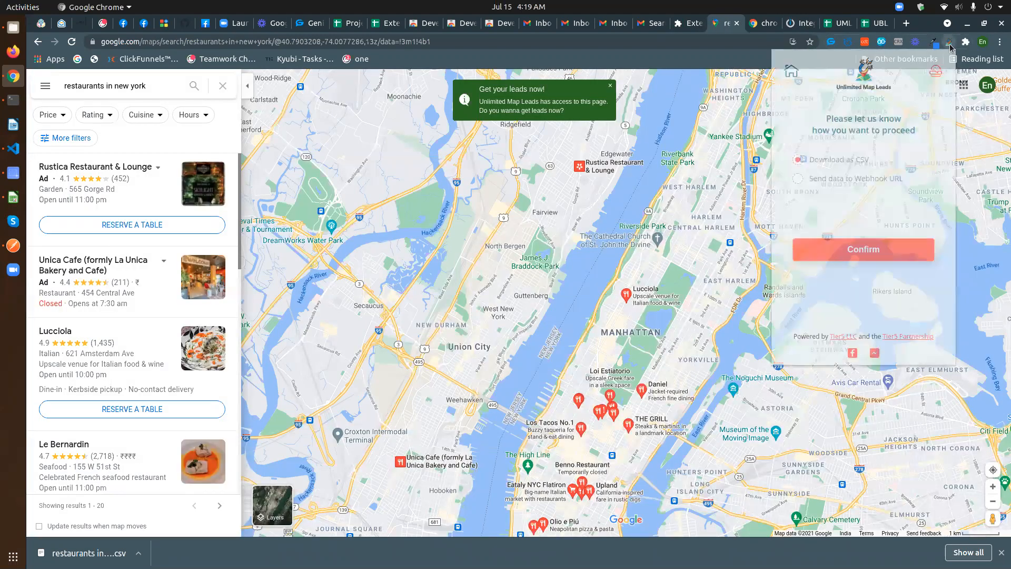
pyautogui.click(830, 179)
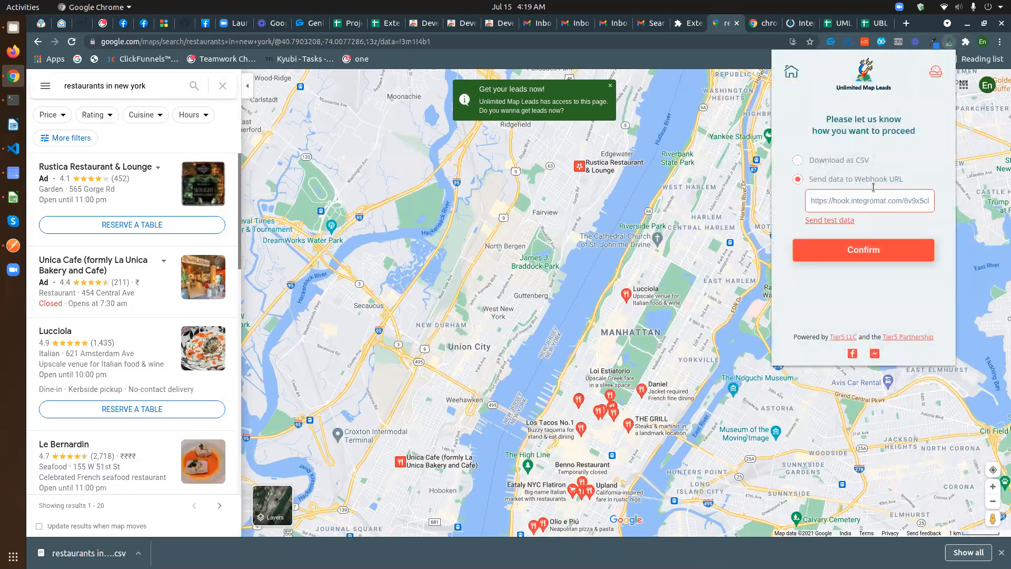
pyautogui.moveTo(810, 201); pyautogui.dragTo(955, 201)
pyautogui.tripleClick(875, 202)
pyautogui.press('BackSpace')
pyautogui.hotkey('ctrl', 'v')
# - Send test data to the hook and confirm Integromat determined the data structure
pyautogui.click(826, 222)
pyautogui.click(801, 23)
pyautogui.moveTo(643, 279); pyautogui.dragTo(722, 280)
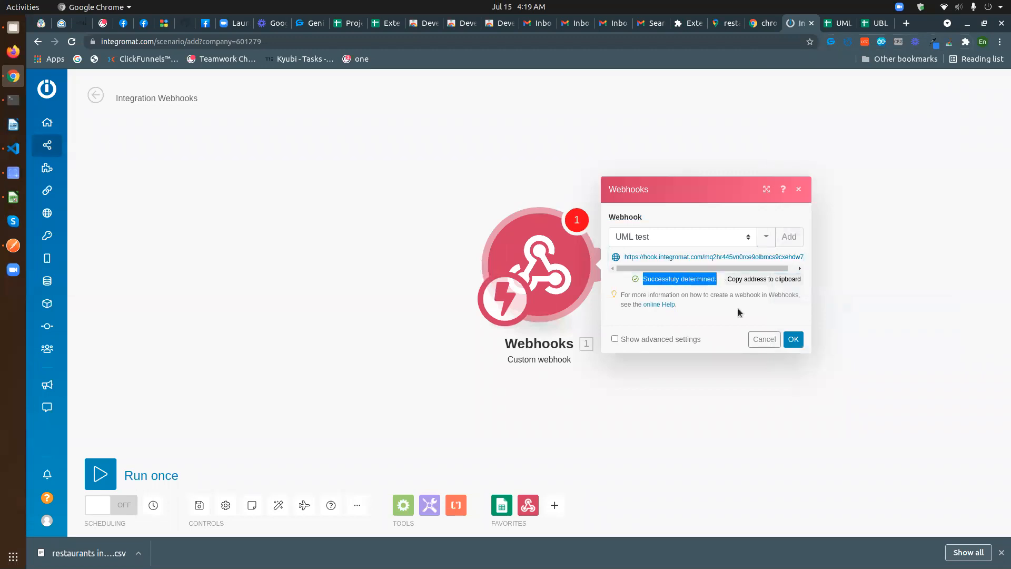
# - Add a Google Sheets 'Add a Row' module after the webhook and begin a new Google connection
pyautogui.click(718, 307)
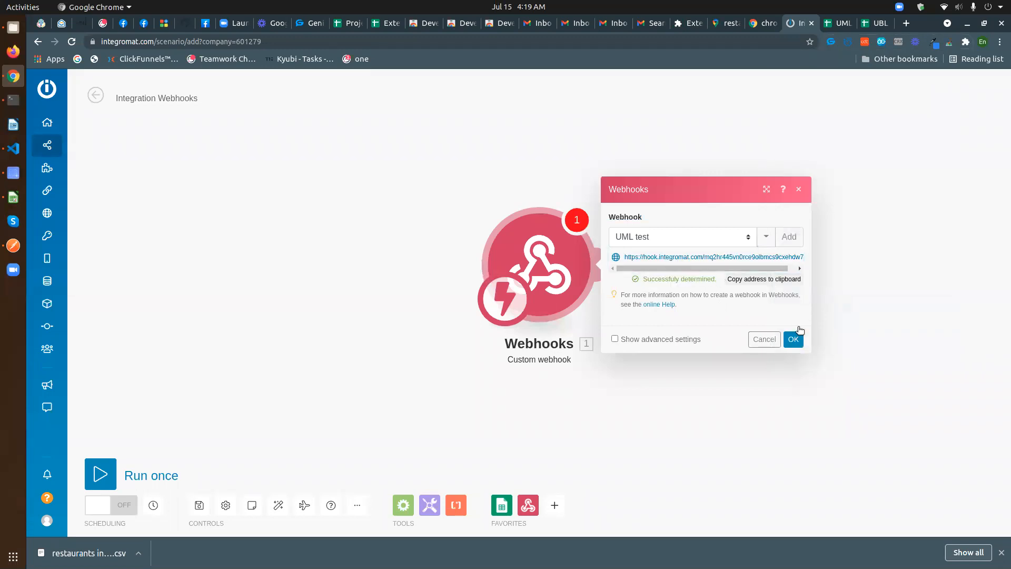
pyautogui.click(797, 340)
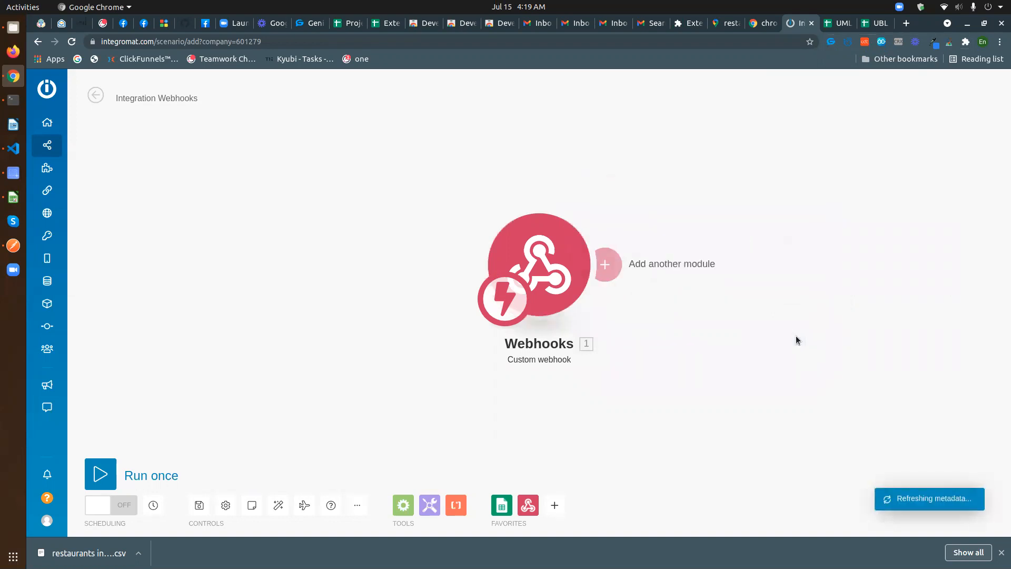
pyautogui.click(606, 265)
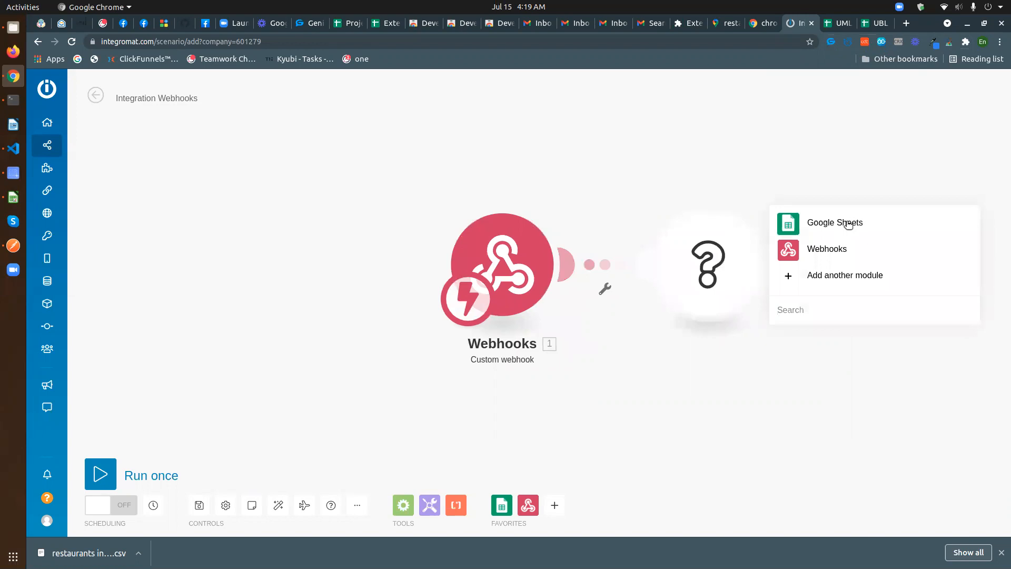
pyautogui.click(844, 221)
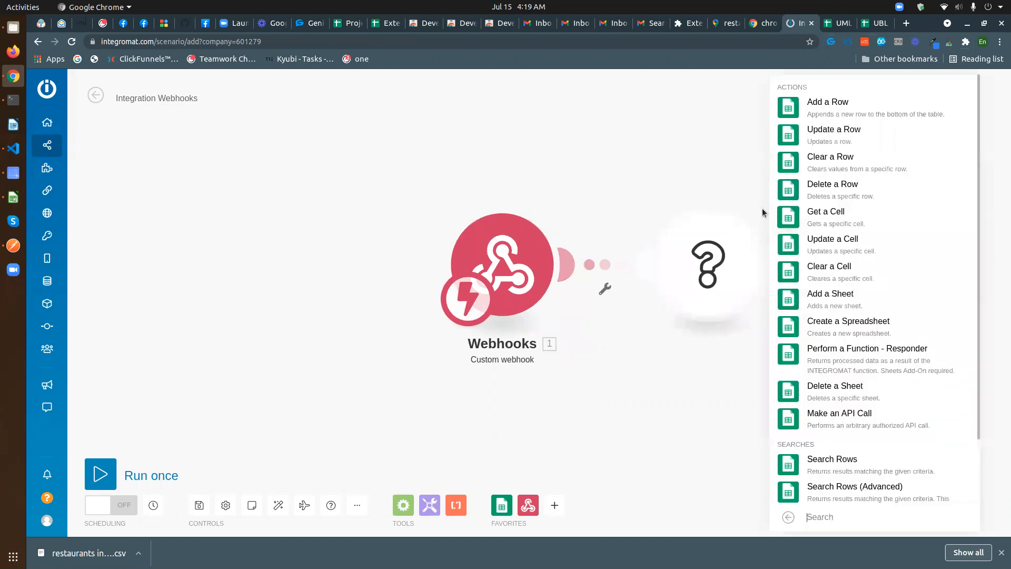
pyautogui.click(841, 105)
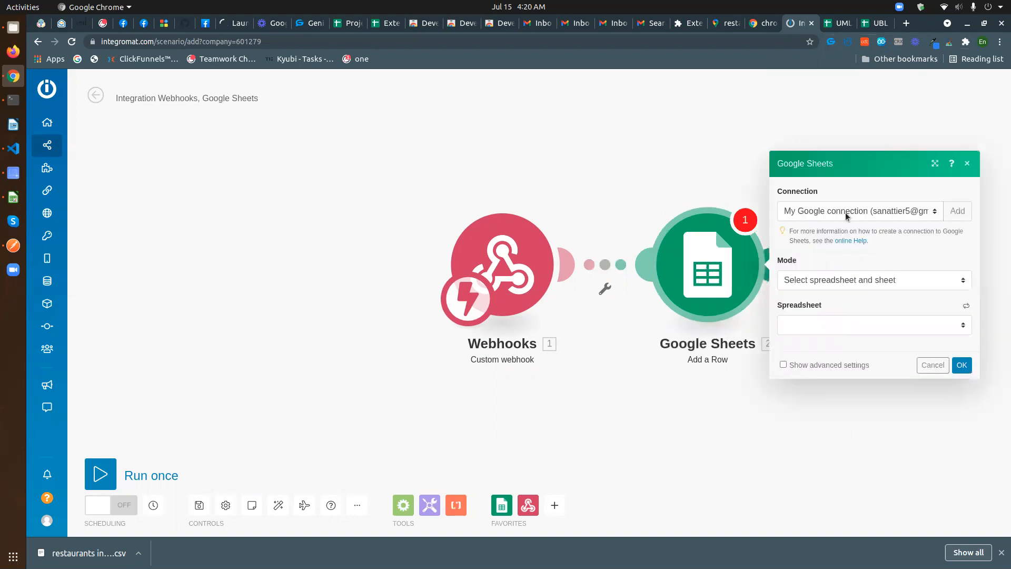
pyautogui.doubleClick(809, 191)
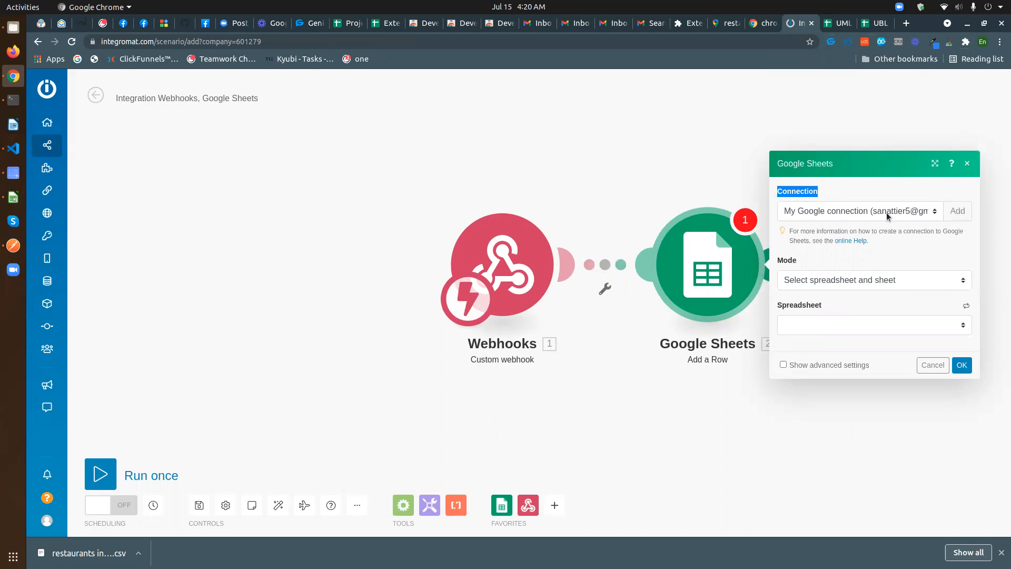
pyautogui.click(960, 214)
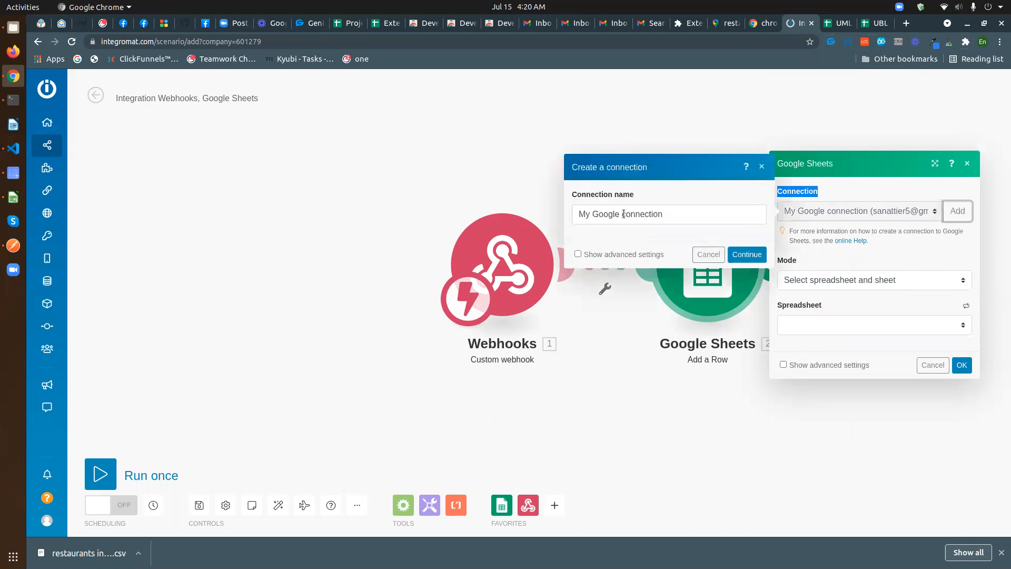
# - Authorise 'My Google connection' with the Google account, granting Drive and Sheets access
pyautogui.click(630, 241)
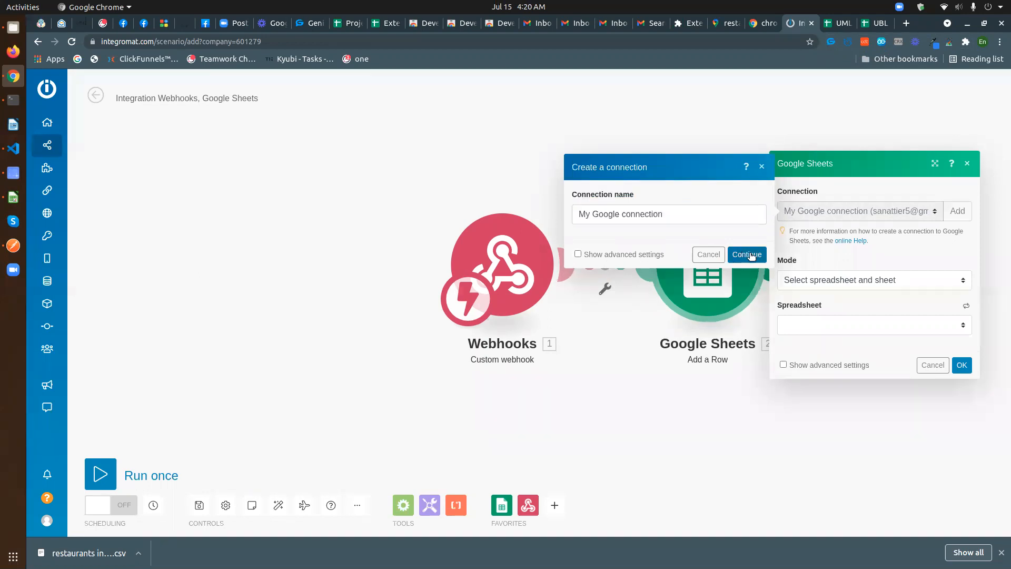
pyautogui.click(742, 256)
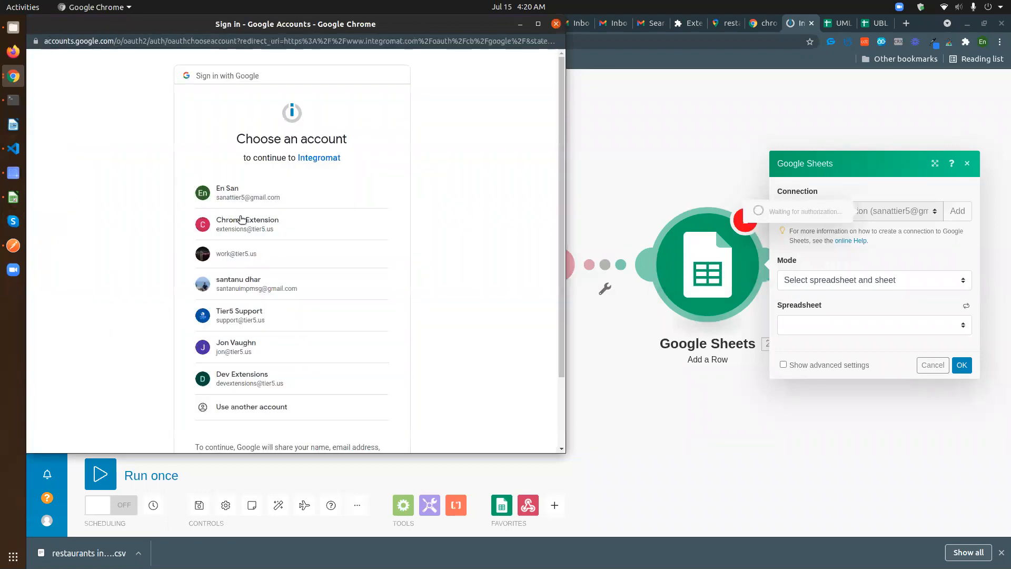
pyautogui.click(235, 196)
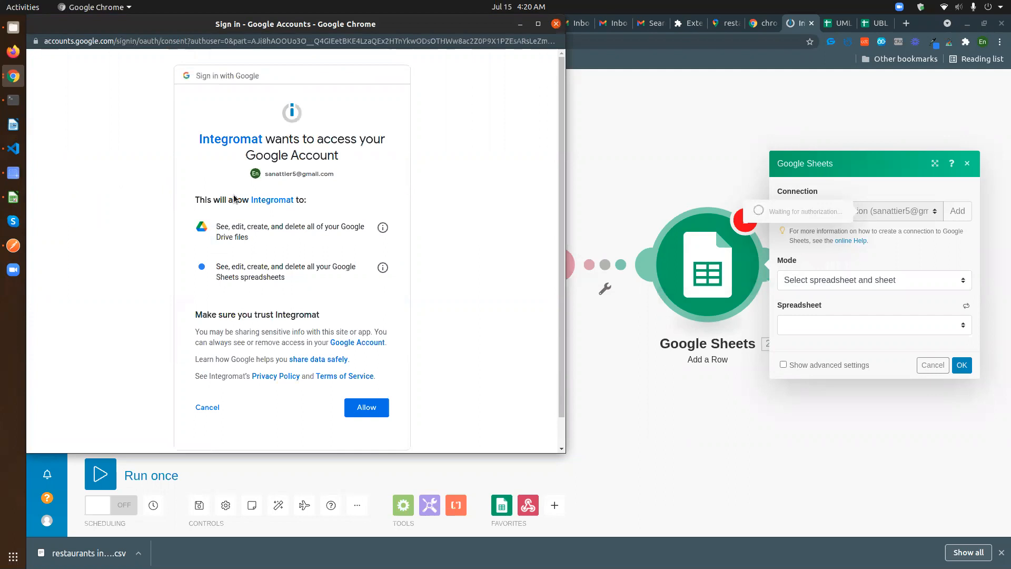
pyautogui.click(369, 409)
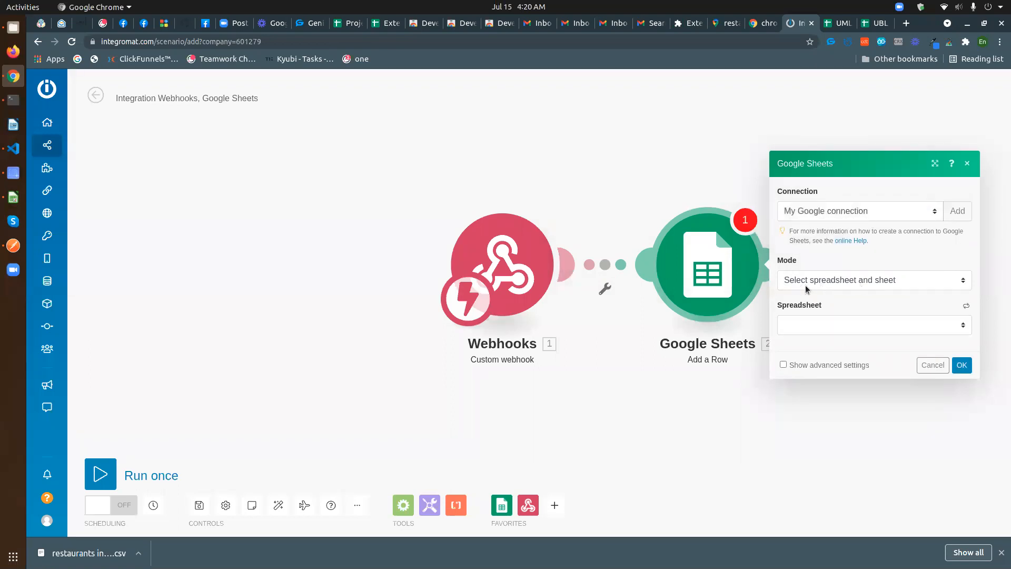
# - Select the 'UML test with integrromat' spreadsheet, then open that spreadsheet's tab
pyautogui.click(858, 323)
pyautogui.scroll(-8, 624, 476)
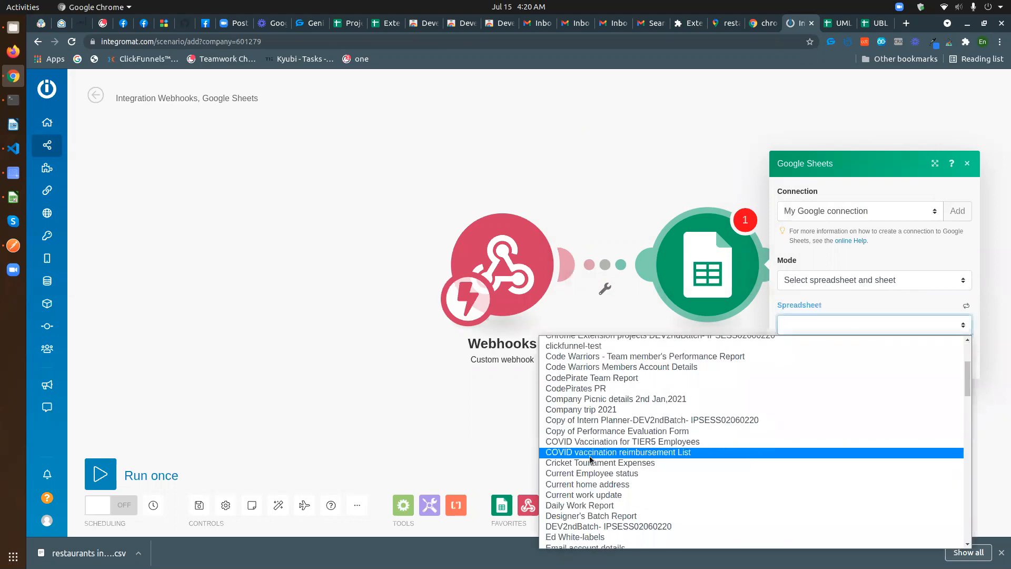
pyautogui.scroll(-15, 625, 477)
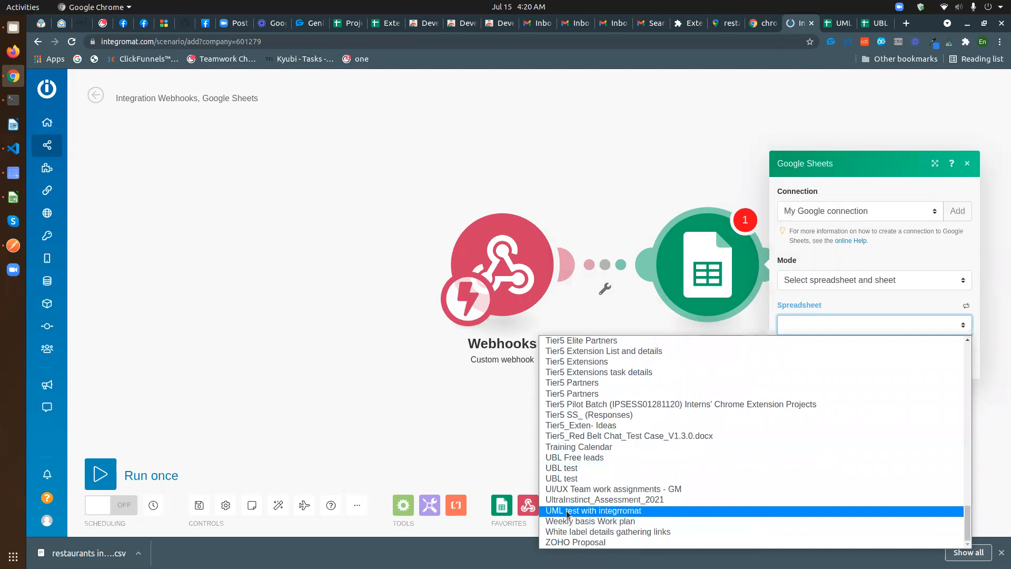
pyautogui.click(568, 511)
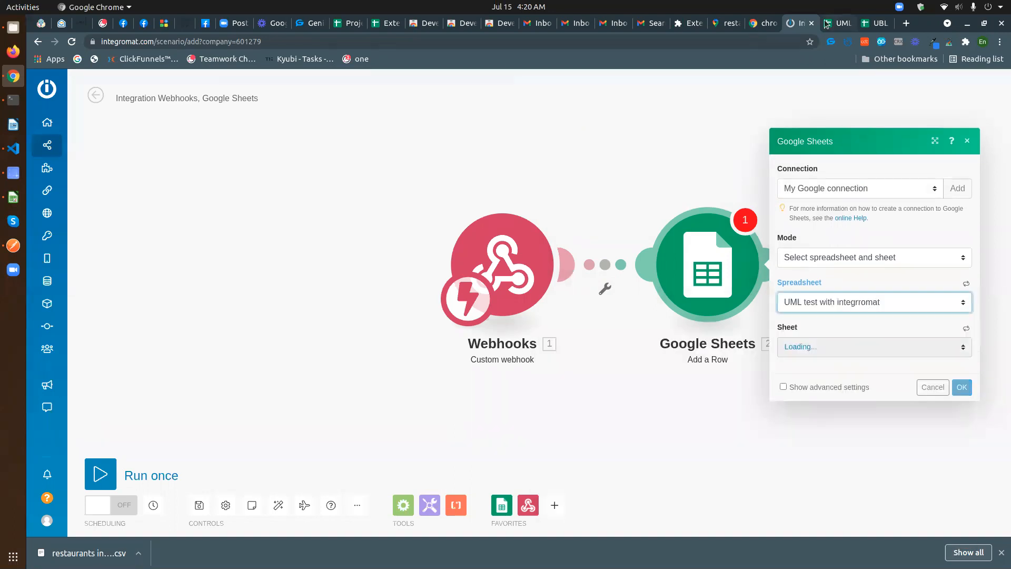
pyautogui.click(826, 24)
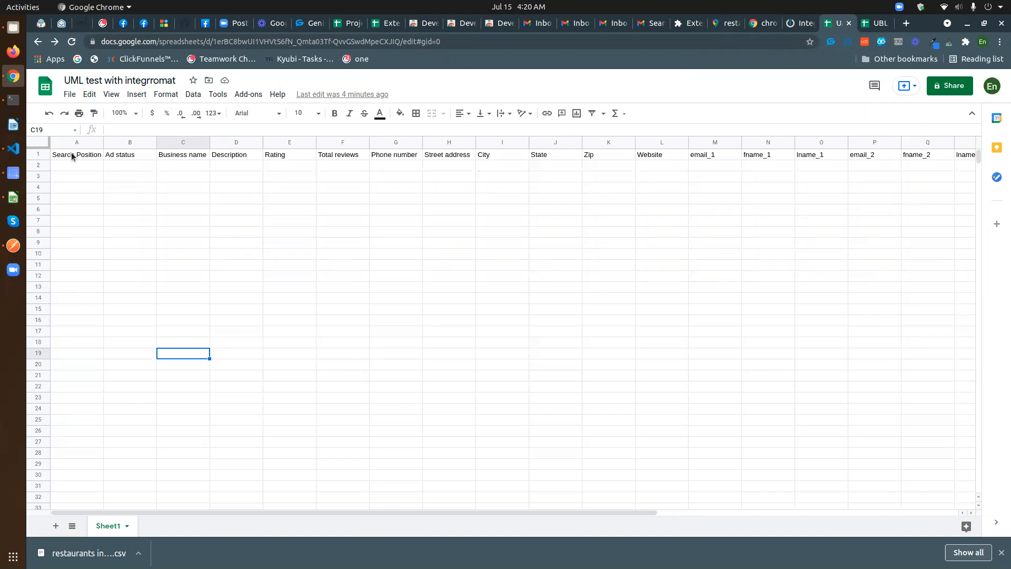
# - Open the Unlimited Map Leads popup with its CSV download and webhook URL options over the sheet
pyautogui.click(950, 43)
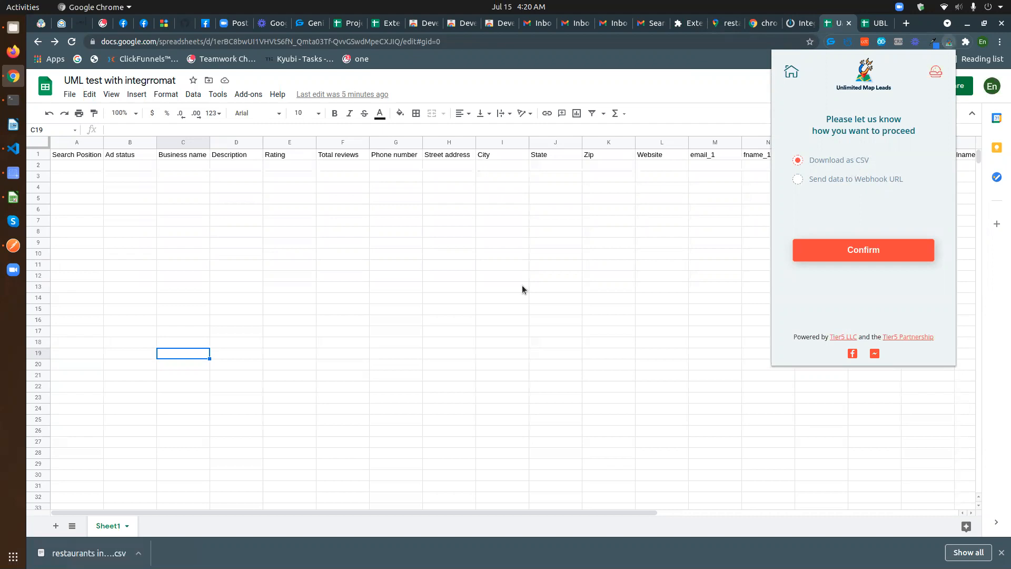
# - Back in Integromat, target Sheet1 and set Table contains headers to Yes
pyautogui.click(792, 25)
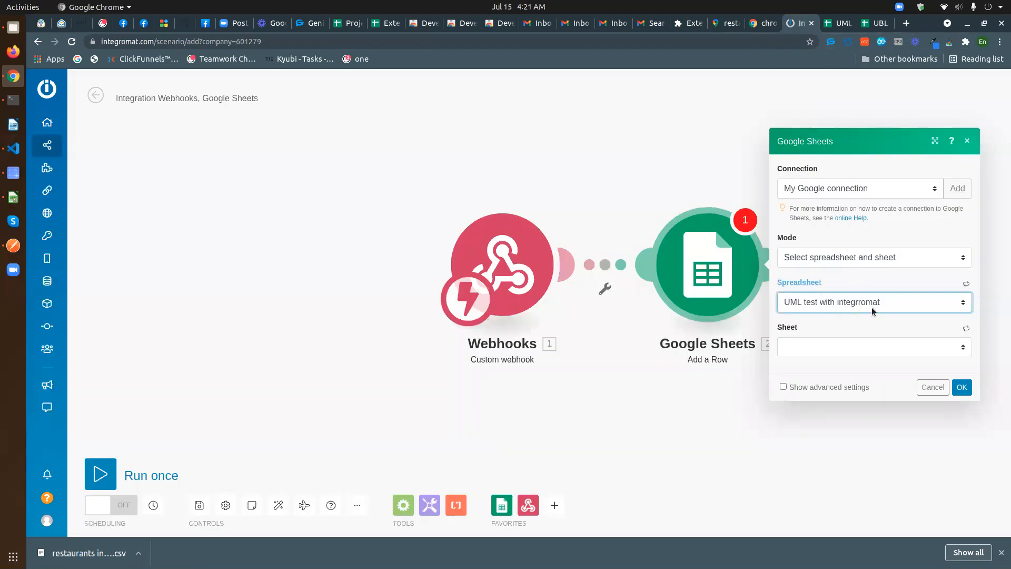
pyautogui.click(845, 348)
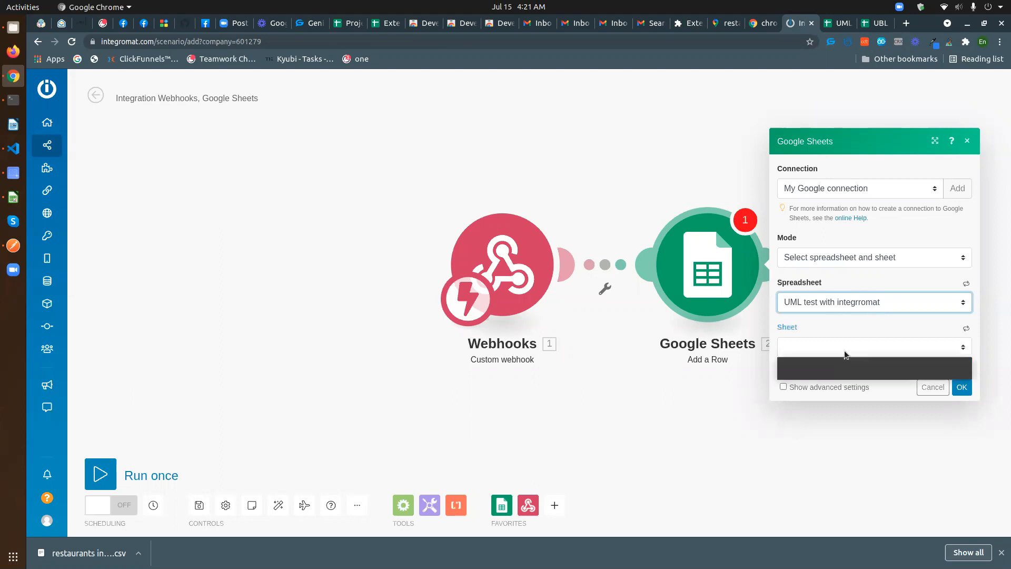
pyautogui.click(820, 373)
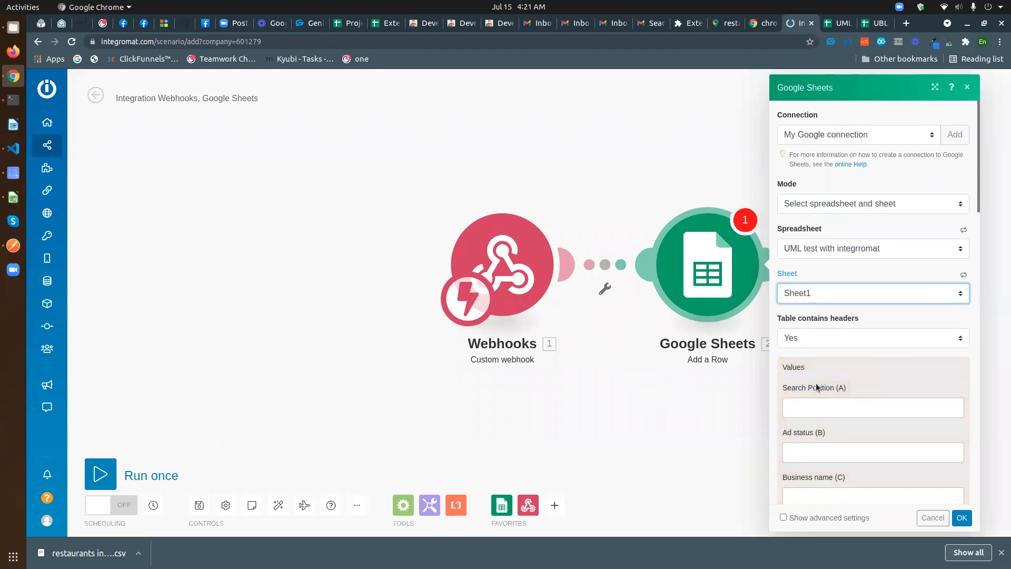
pyautogui.scroll(-4, 816, 388)
pyautogui.scroll(2, 824, 273)
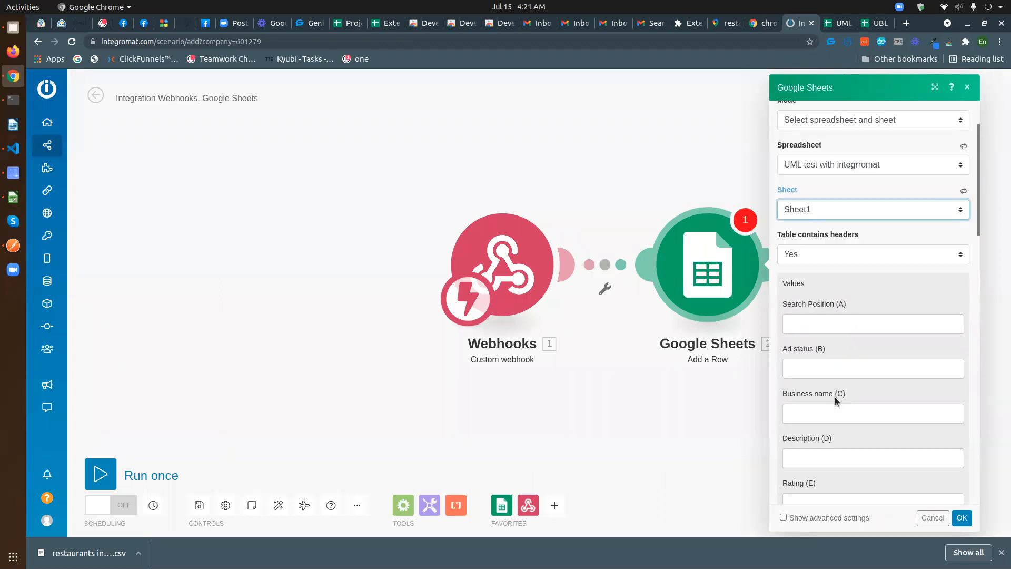
pyautogui.click(806, 253)
pyautogui.click(807, 280)
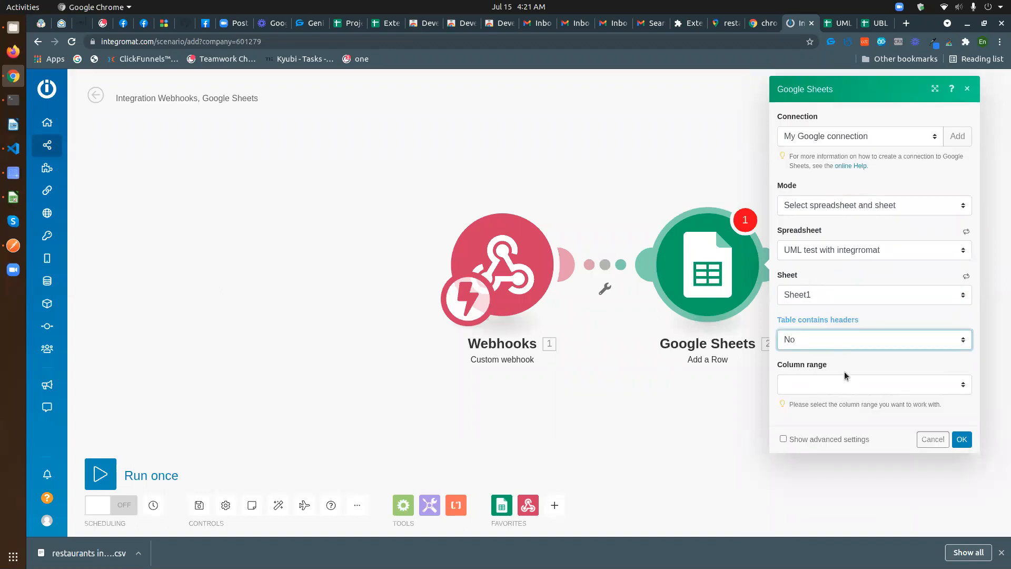
pyautogui.click(838, 340)
pyautogui.click(822, 350)
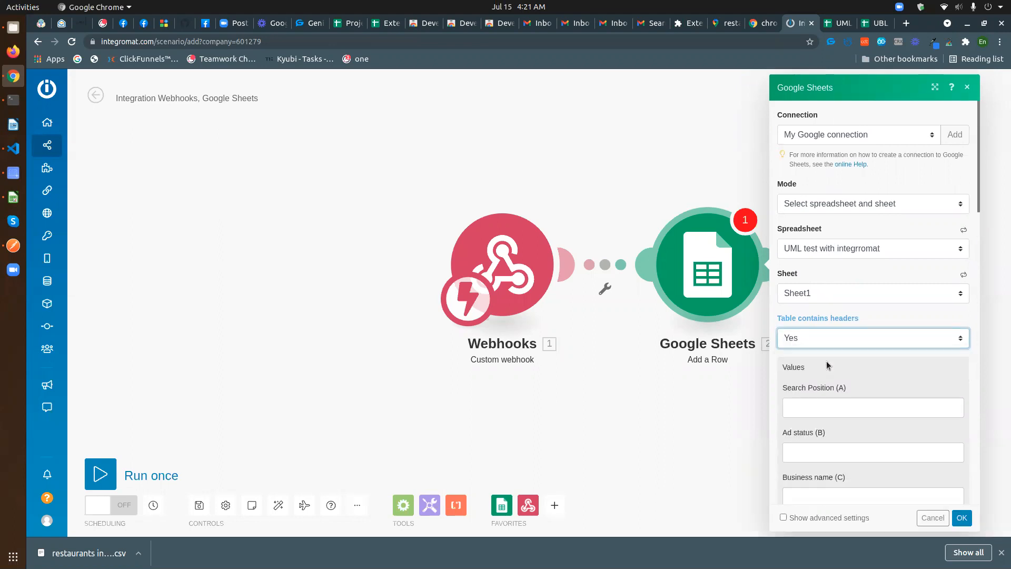
# - Show advanced settings and make the Insert data option a mapped INSERT_ROWS value
pyautogui.scroll(-3, 842, 371)
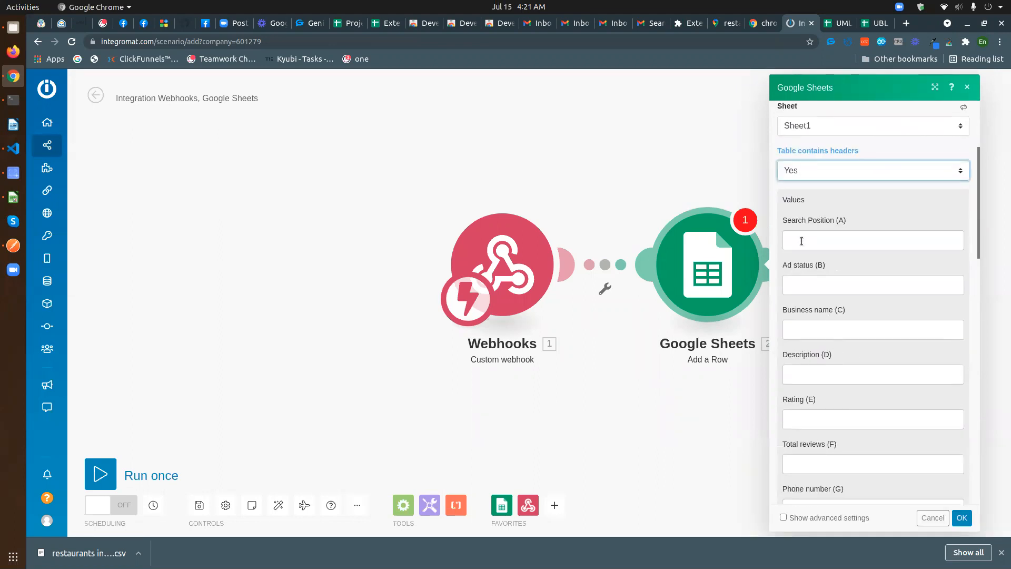
pyautogui.scroll(-6, 818, 258)
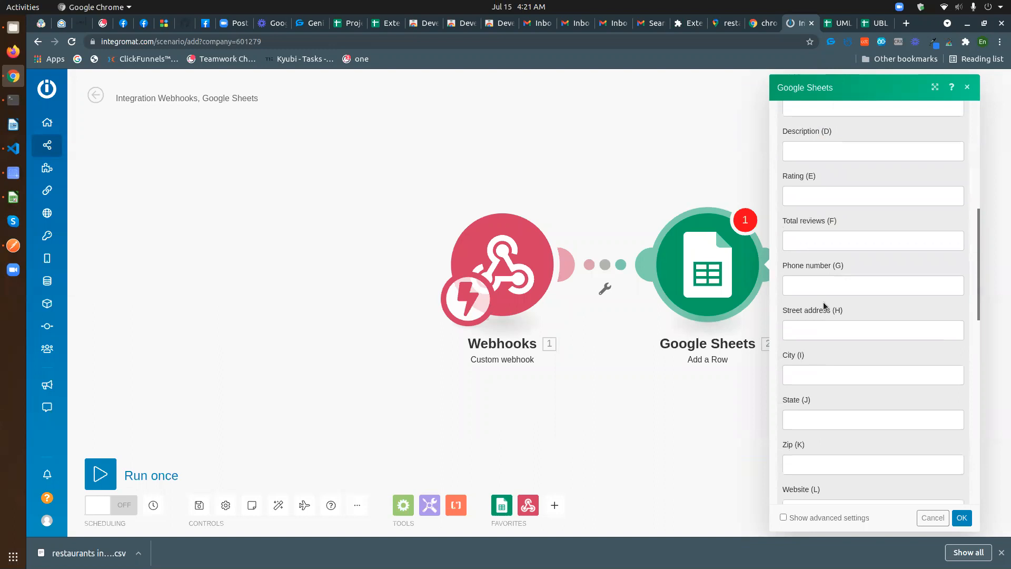
pyautogui.scroll(-5, 823, 302)
pyautogui.scroll(2, 820, 311)
pyautogui.scroll(4, 822, 313)
pyautogui.scroll(-11, 826, 311)
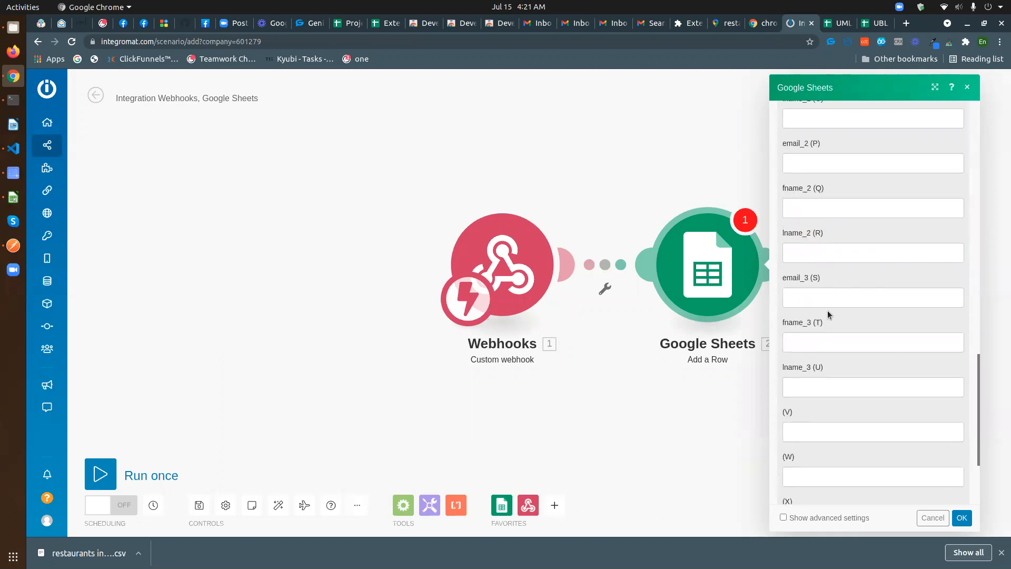
pyautogui.click(814, 519)
pyautogui.scroll(-2, 849, 402)
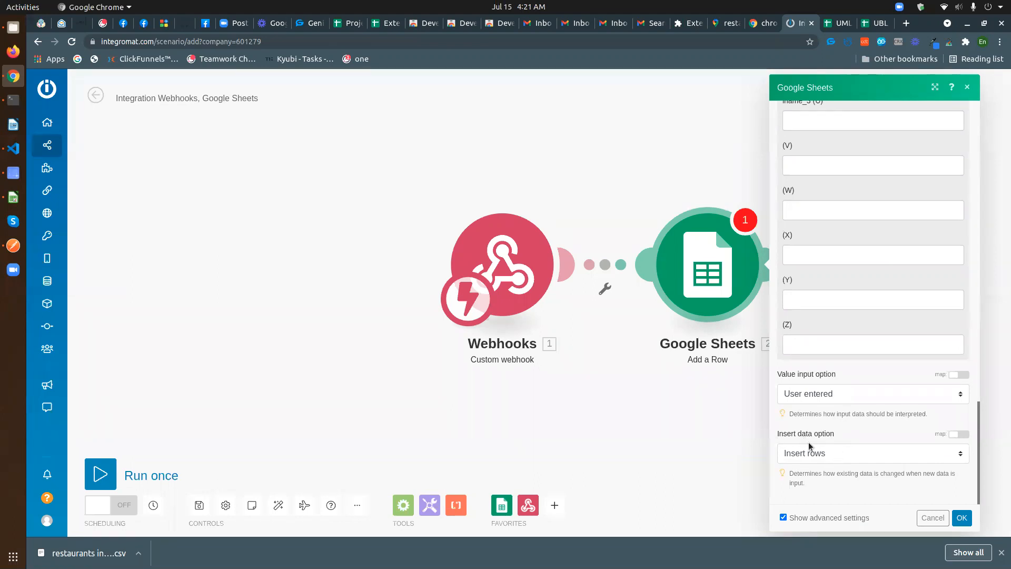
pyautogui.click(956, 435)
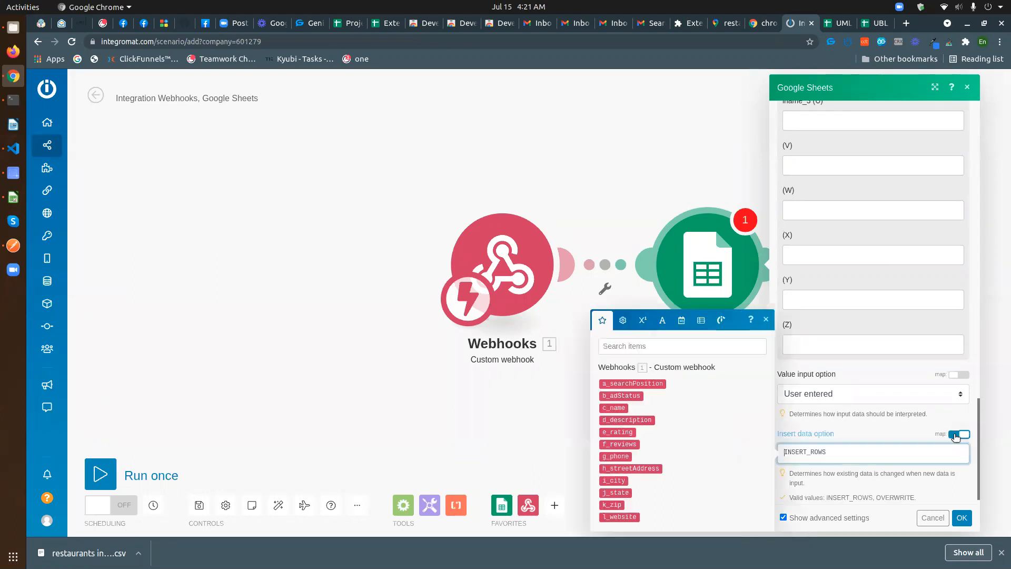
pyautogui.click(823, 438)
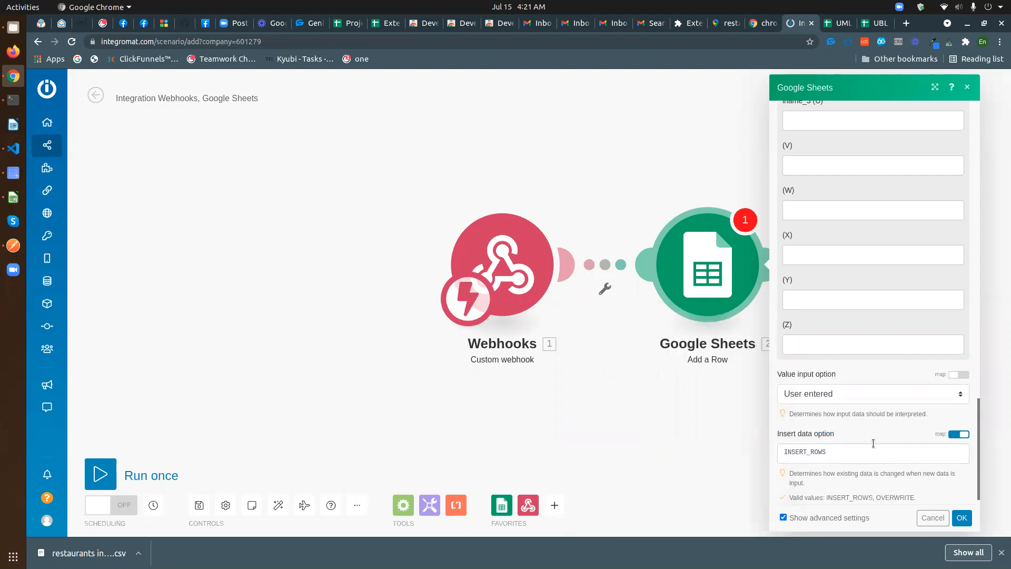
pyautogui.scroll(15, 874, 444)
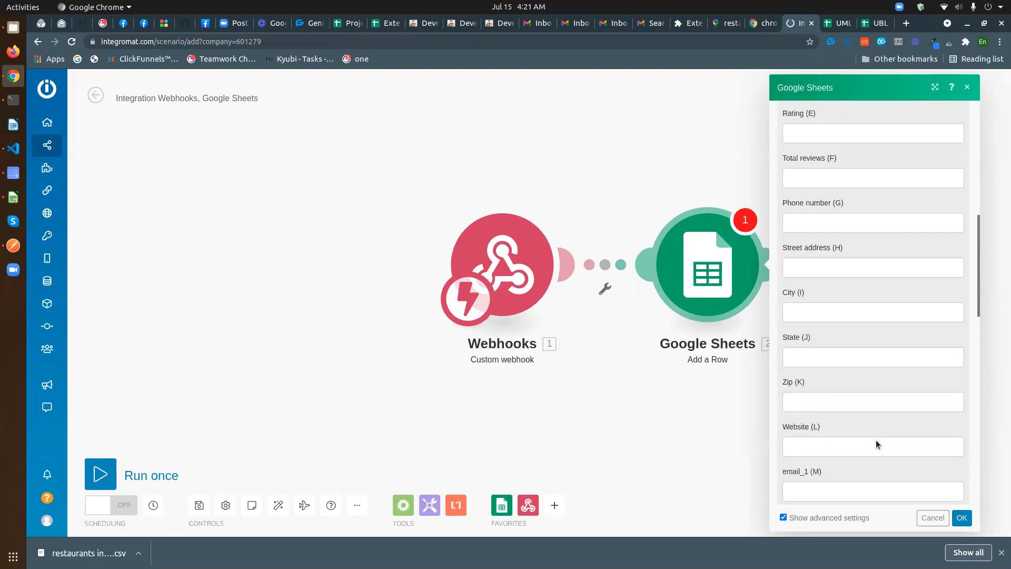
pyautogui.scroll(8, 877, 440)
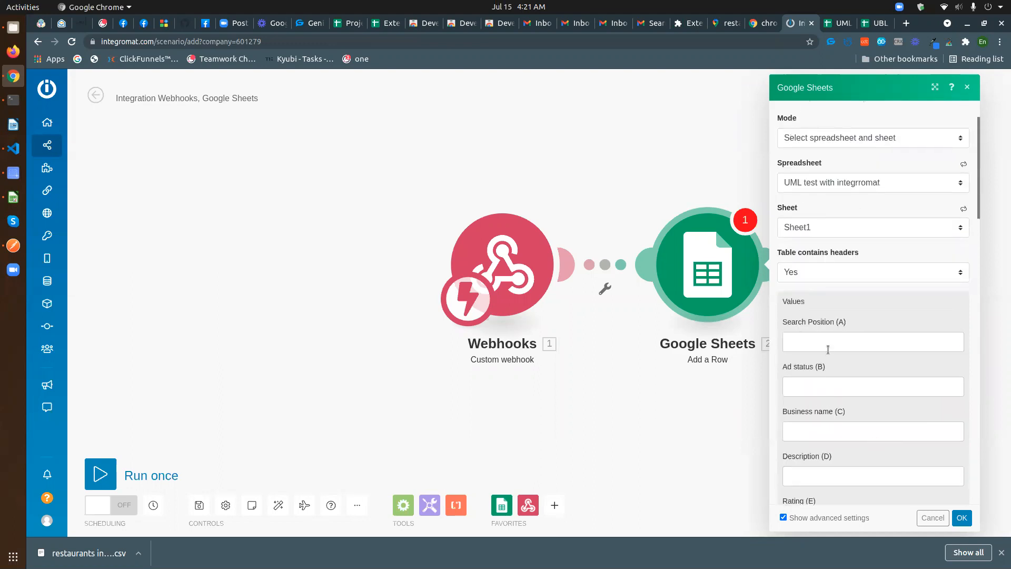
# - Map a_searchPosition, b_adStatus, c_name and d_description into columns A to D
pyautogui.click(828, 349)
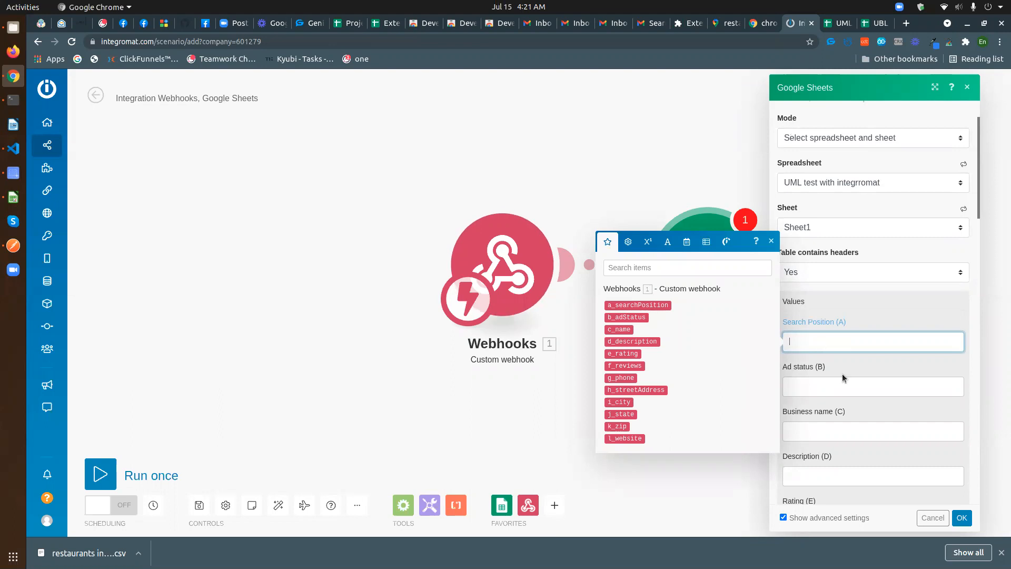
pyautogui.scroll(-3, 842, 374)
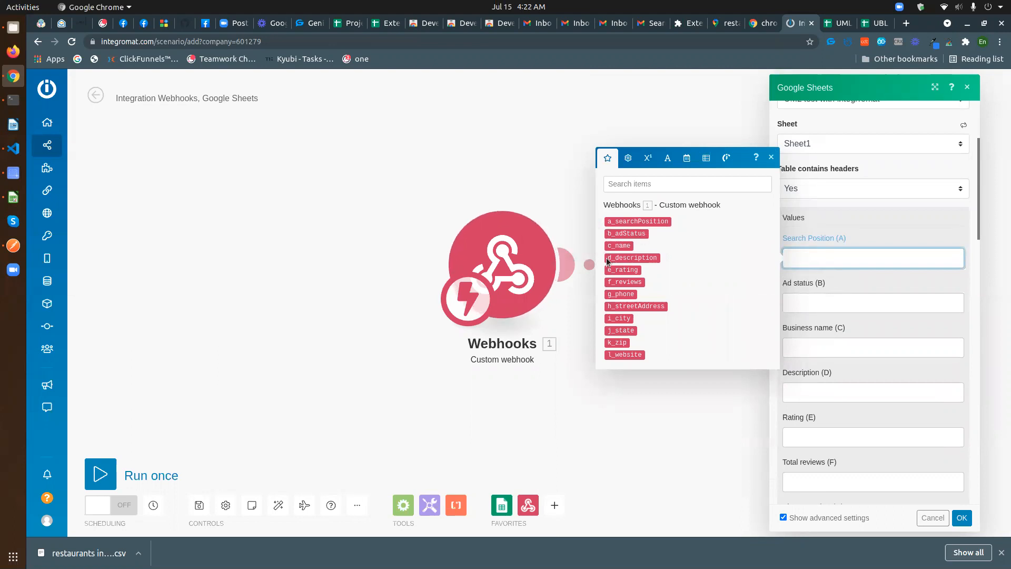
pyautogui.click(634, 222)
pyautogui.click(821, 301)
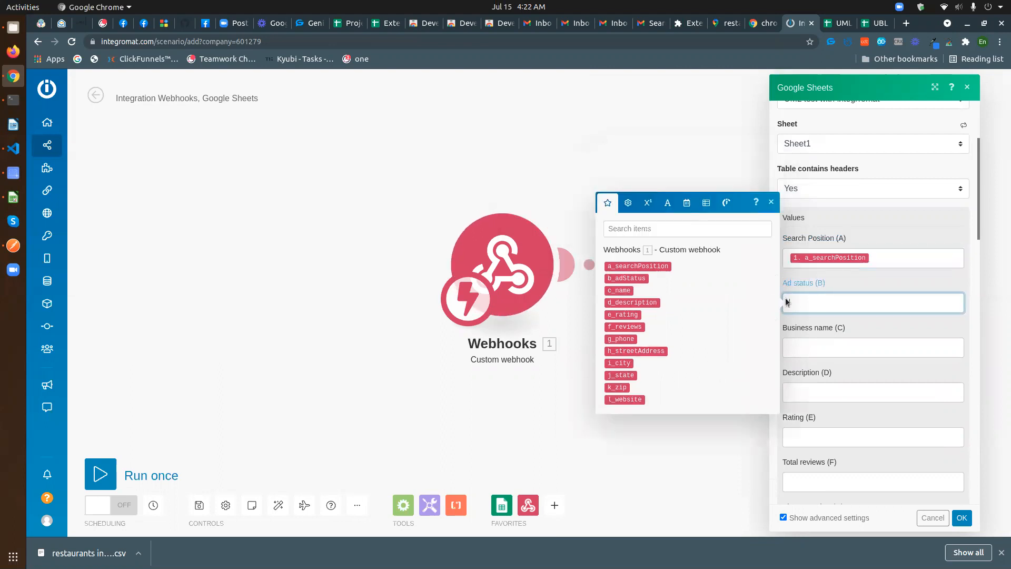
pyautogui.click(637, 278)
pyautogui.press('Tab')
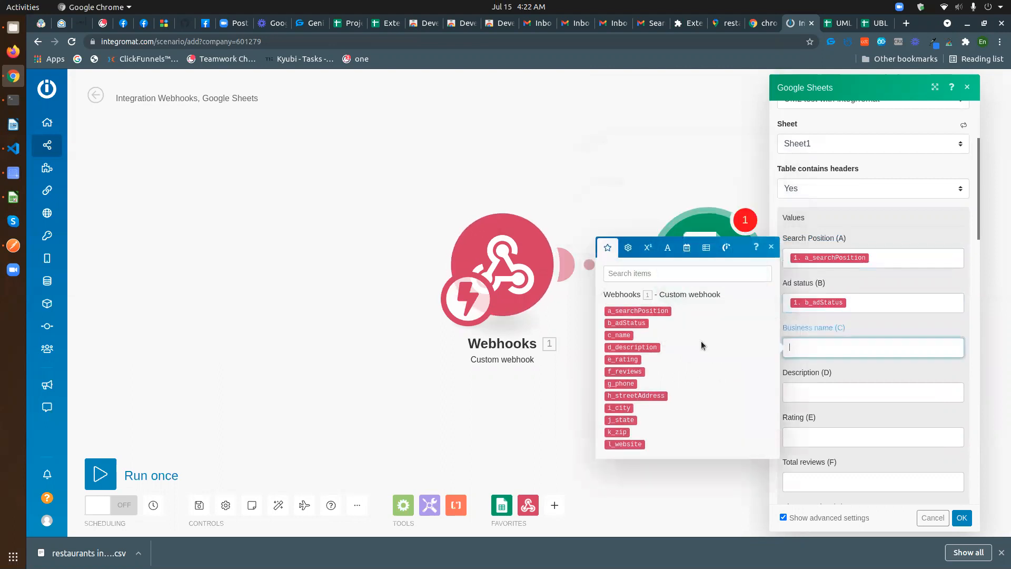
pyautogui.click(622, 336)
pyautogui.press('Tab')
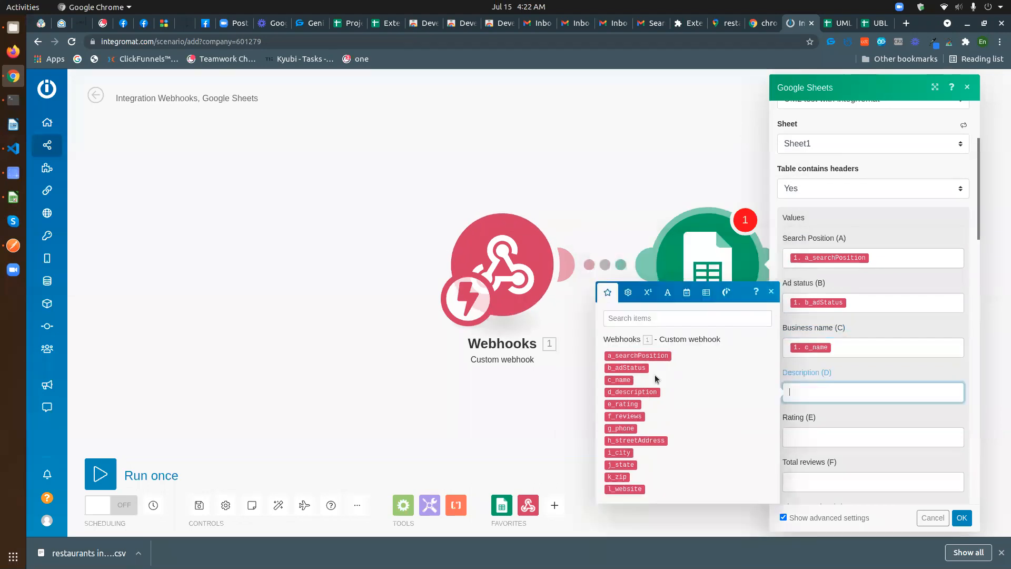
pyautogui.click(633, 392)
# - Map e_rating, f_reviews, g_phone and h_streetAddress into columns E to H
pyautogui.scroll(-2, 827, 387)
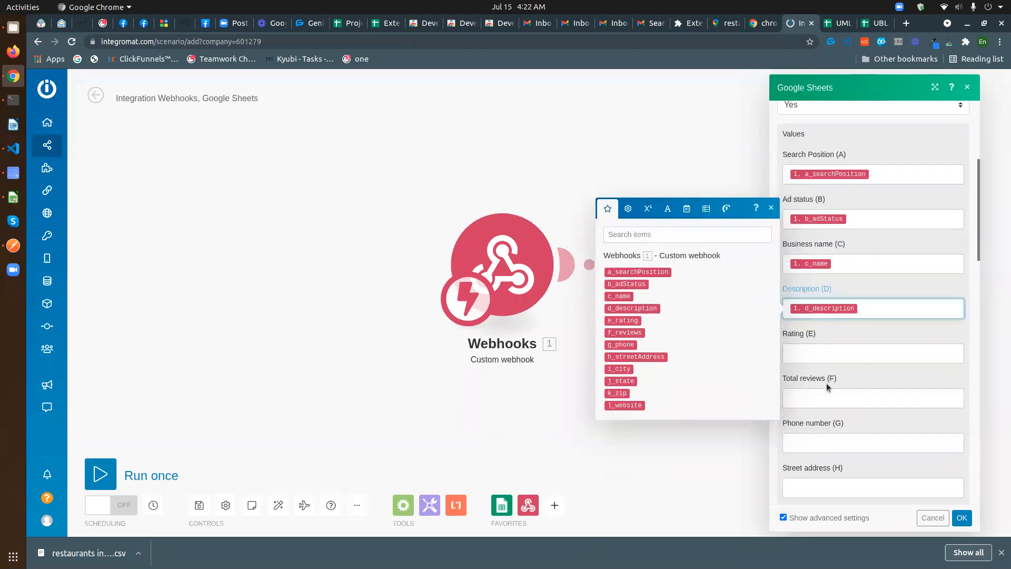
pyautogui.click(820, 352)
pyautogui.click(623, 365)
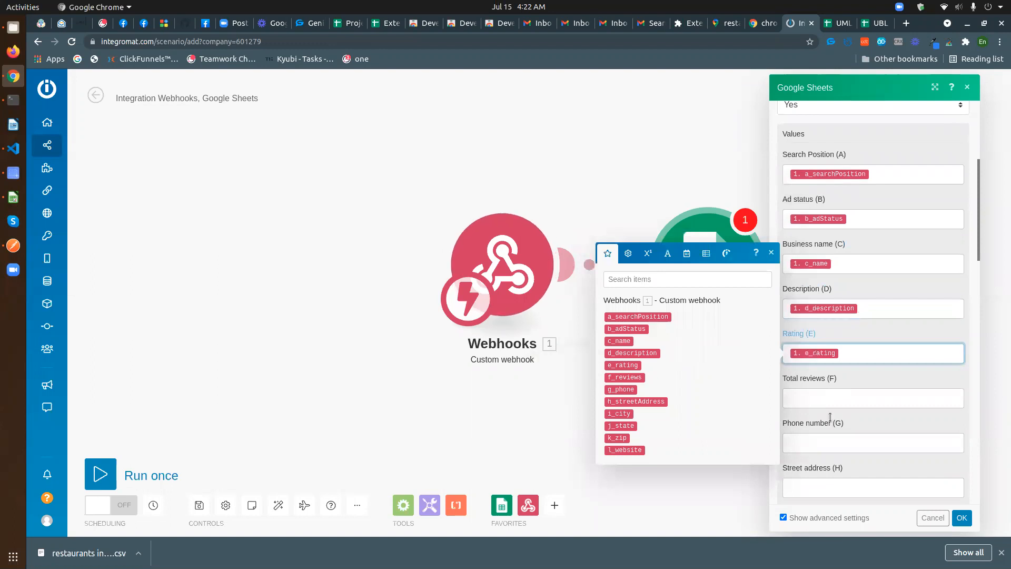
pyautogui.click(830, 400)
pyautogui.click(626, 422)
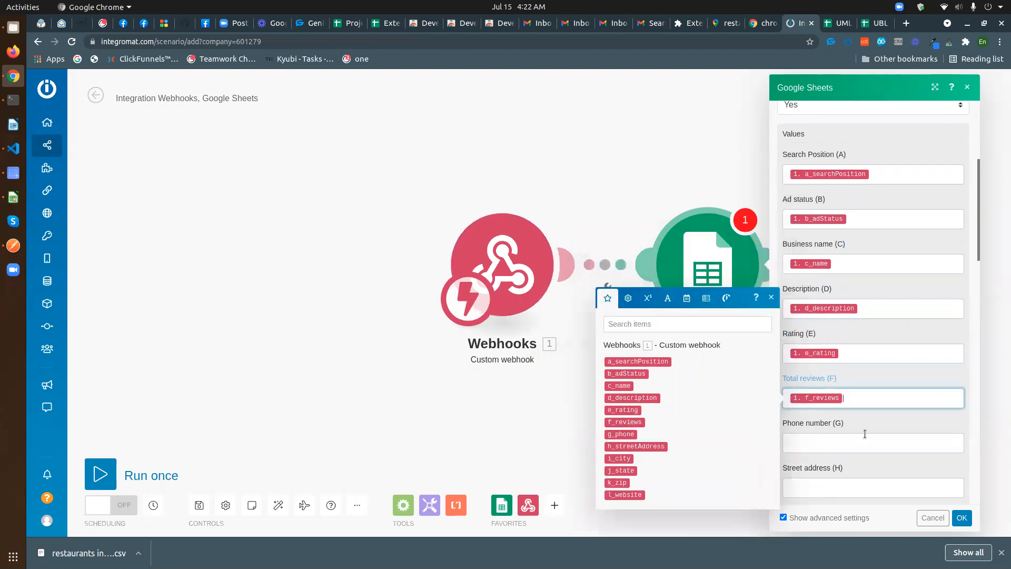
pyautogui.scroll(-2, 865, 434)
pyautogui.click(812, 360)
pyautogui.click(628, 391)
pyautogui.scroll(-2, 848, 400)
pyautogui.click(821, 320)
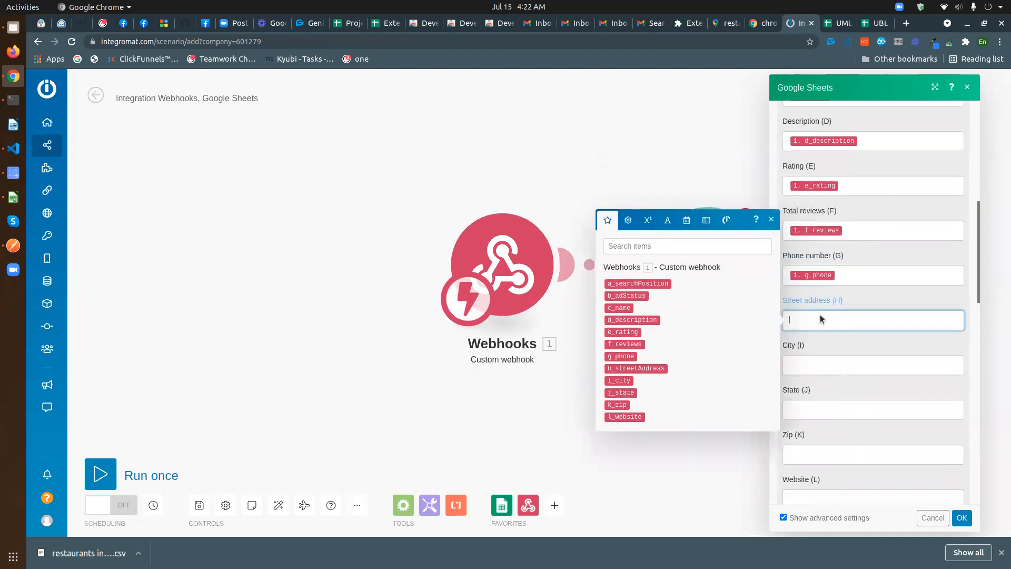
pyautogui.click(632, 369)
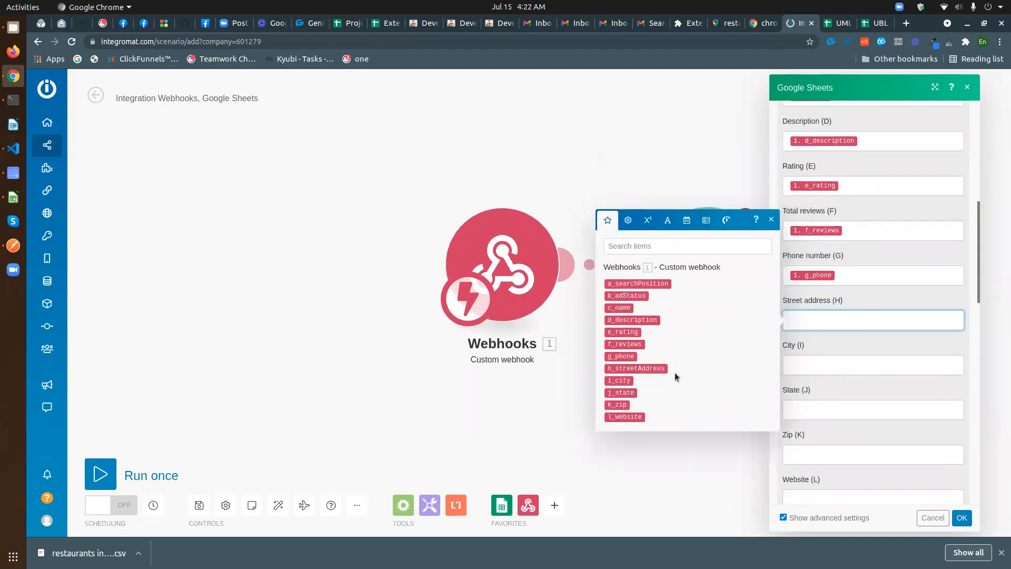
# - Map i_city, j_state, k_zip and l_website into columns I to L, then view the extension's account options
pyautogui.click(821, 378)
pyautogui.click(623, 426)
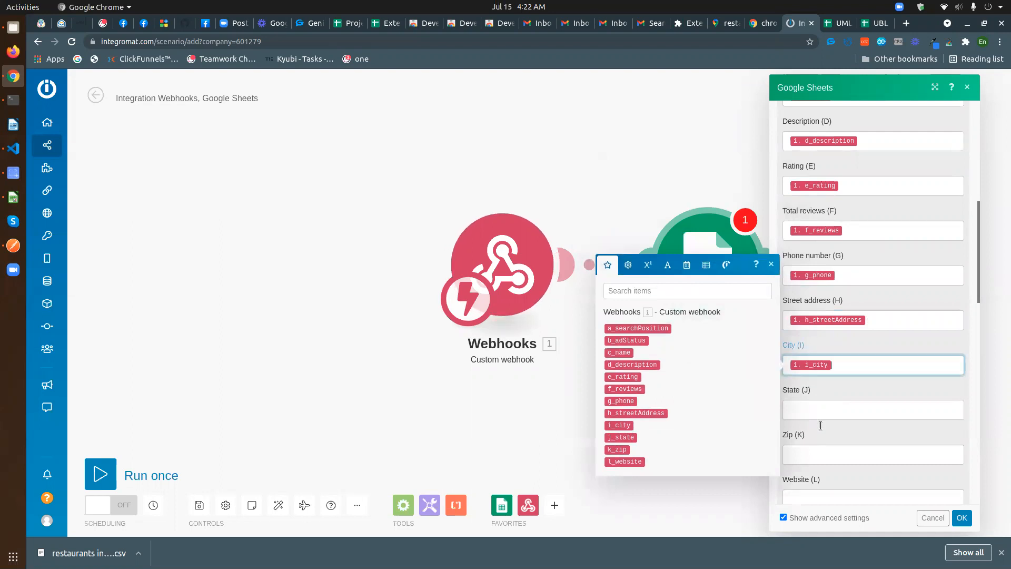
pyautogui.click(820, 425)
pyautogui.click(628, 483)
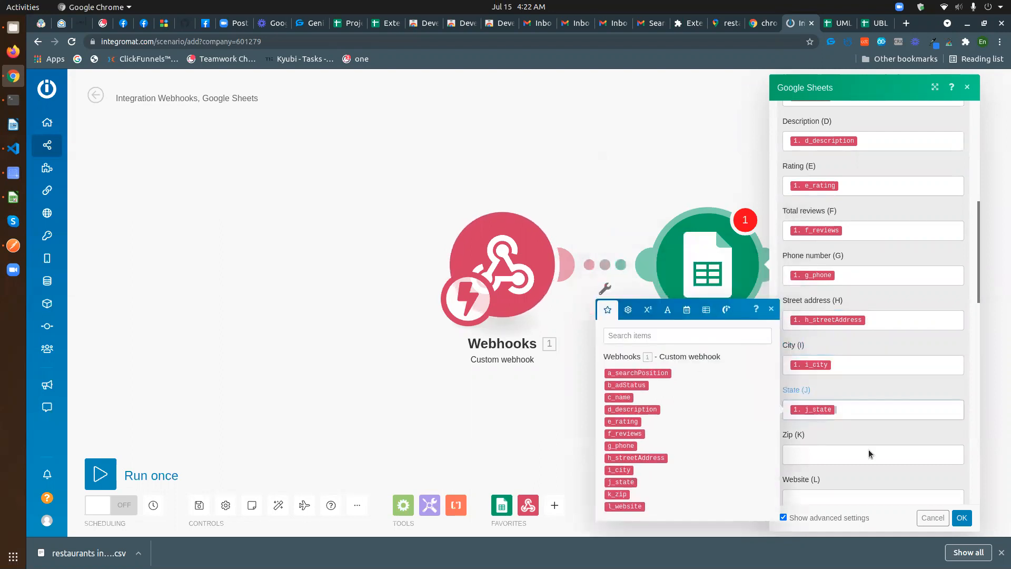
pyautogui.scroll(-2, 870, 454)
pyautogui.click(822, 349)
pyautogui.click(623, 428)
pyautogui.click(823, 388)
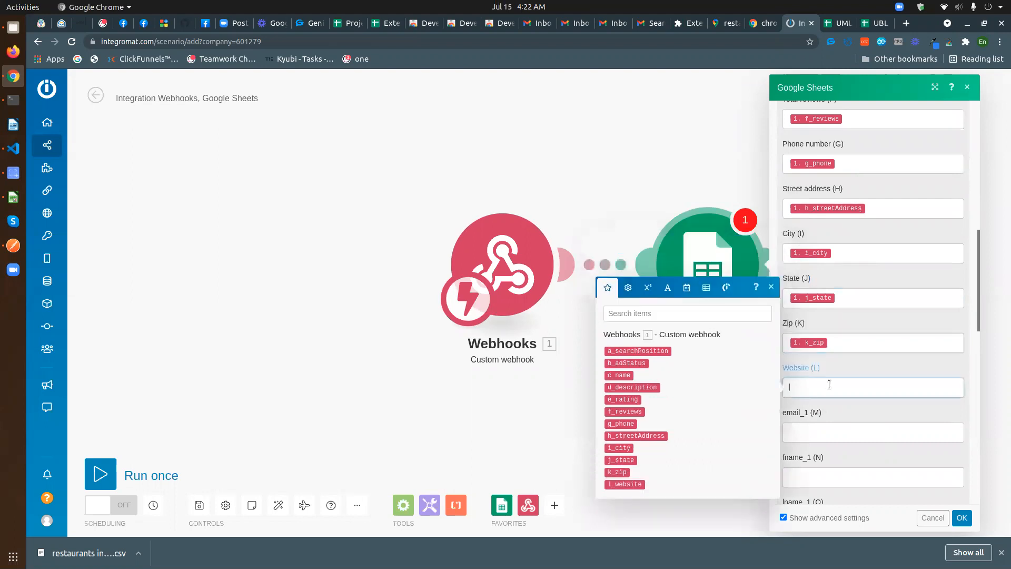
pyautogui.click(625, 484)
pyautogui.click(875, 415)
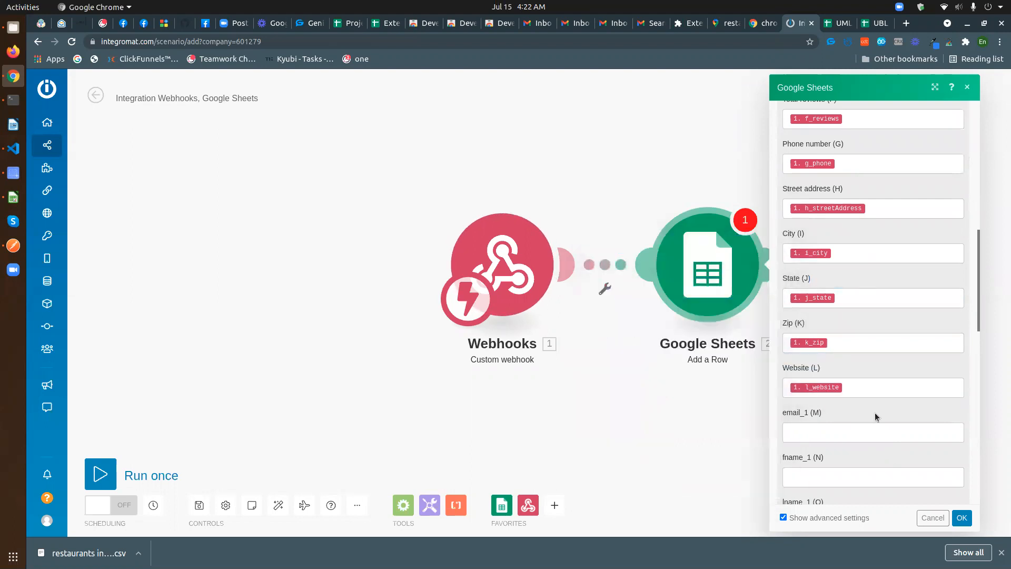
pyautogui.click(952, 45)
pyautogui.click(936, 72)
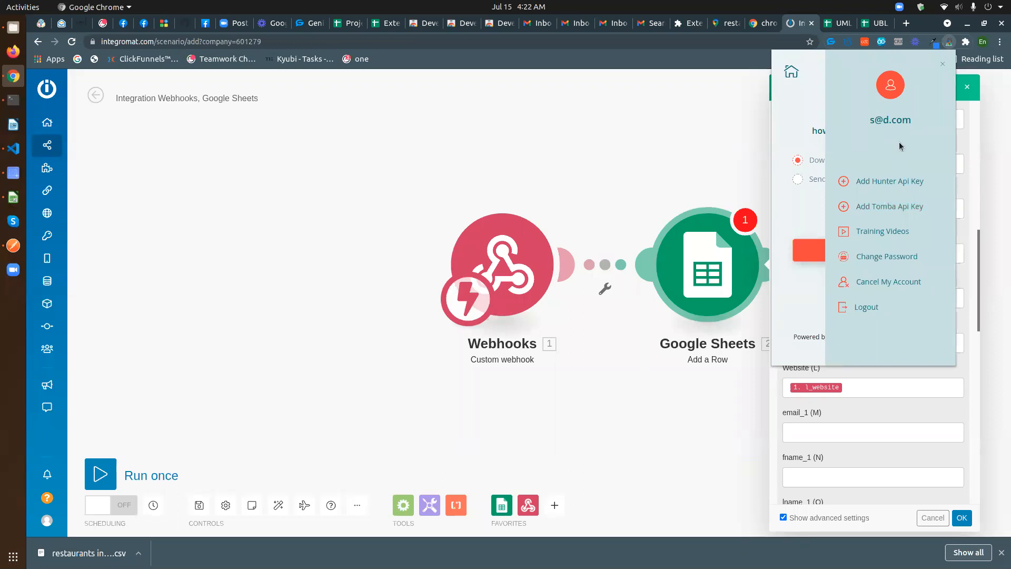
# - Dismiss the Unlimited Map Leads popup, confirm the Add a Row mapping with OK, and Run once
pyautogui.click(943, 66)
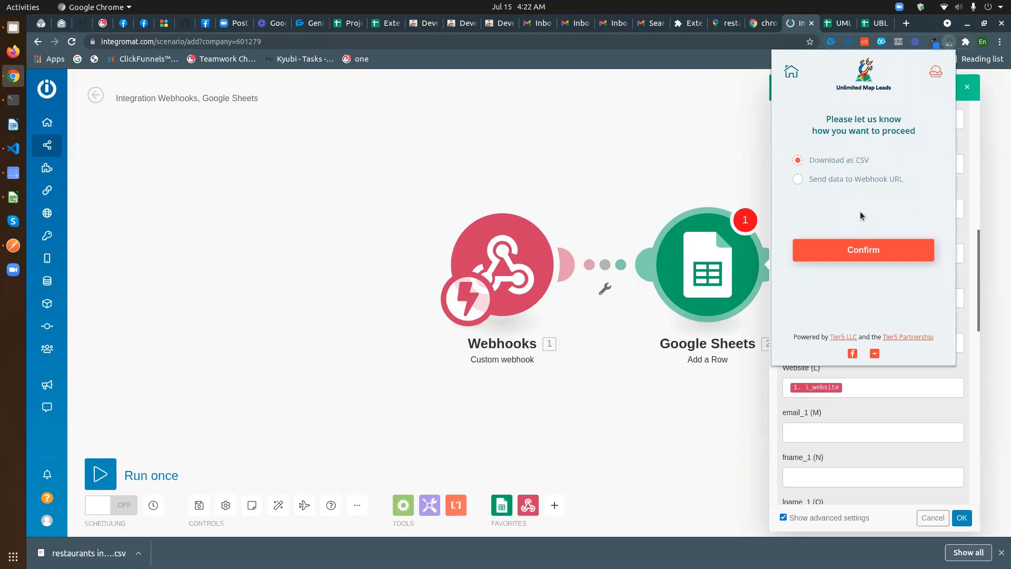
pyautogui.click(952, 46)
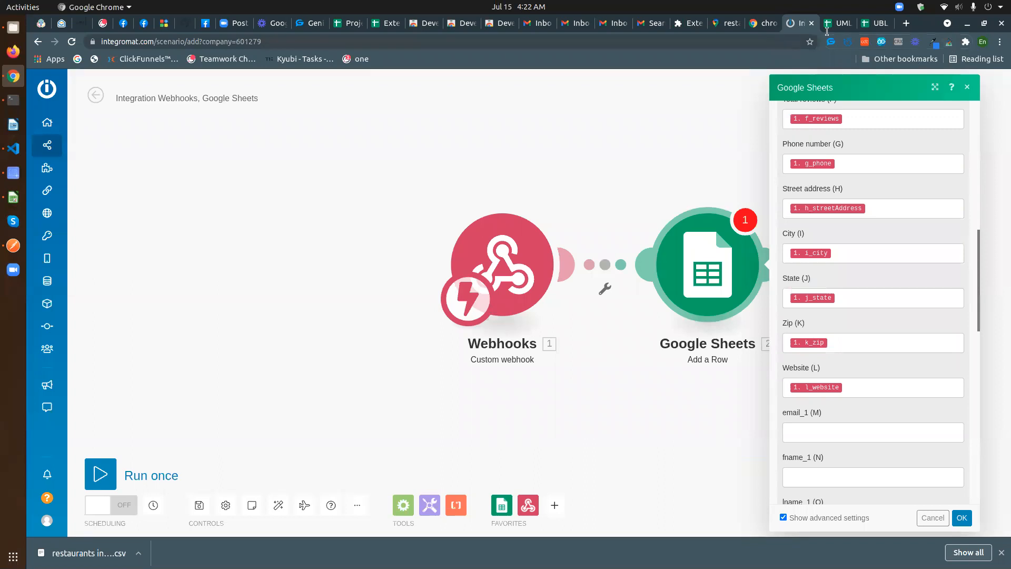
pyautogui.scroll(-3, 824, 369)
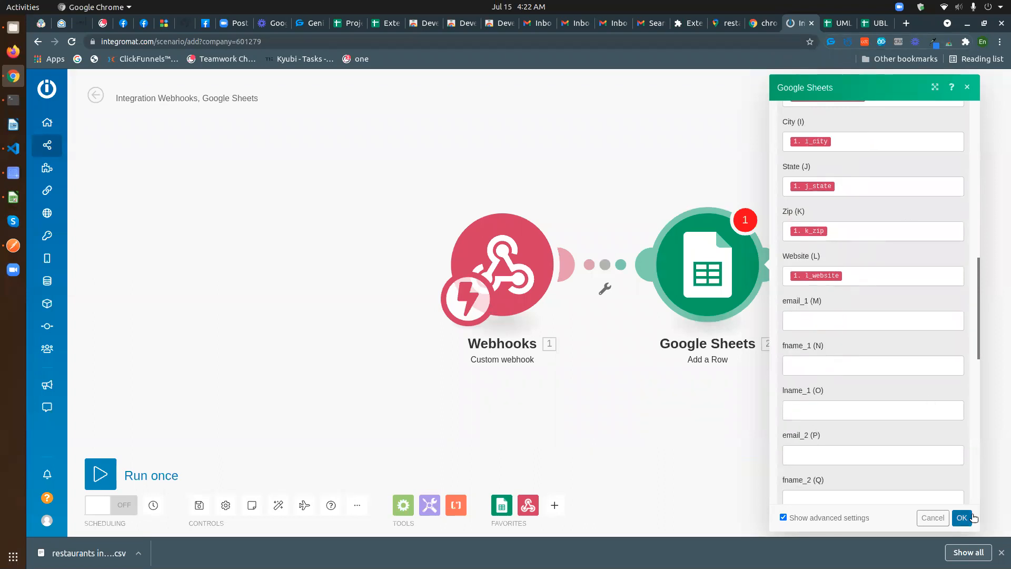
pyautogui.click(972, 516)
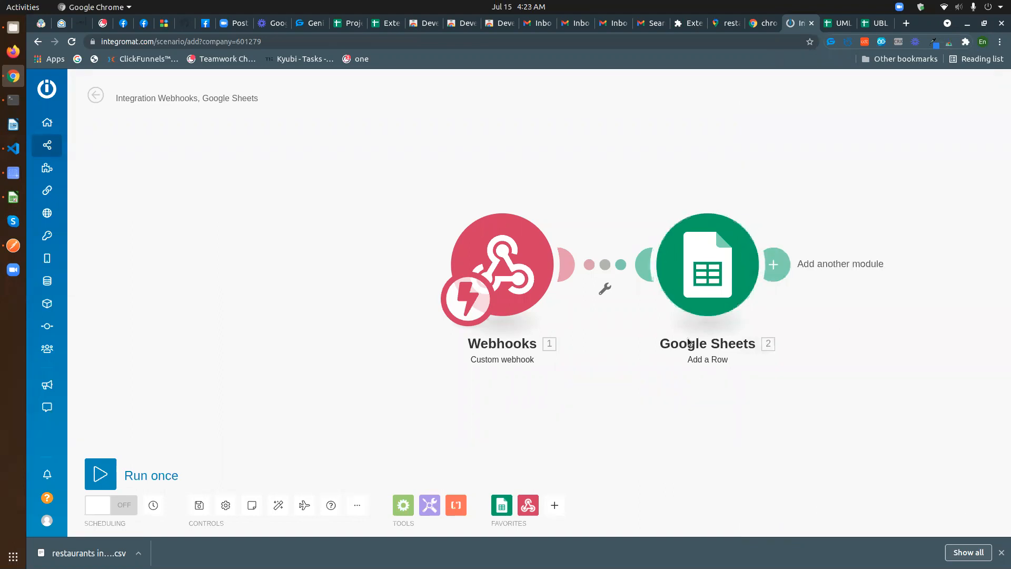
pyautogui.click(100, 476)
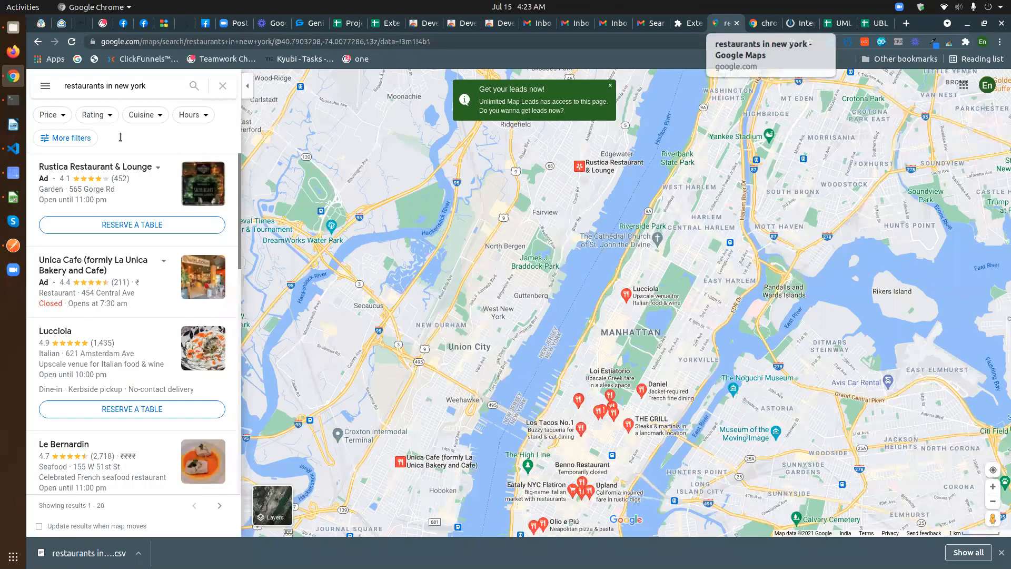
# - On the restaurants in new york map, set Unlimited Map Leads to Send data to Webhook URL and reload
pyautogui.click(721, 25)
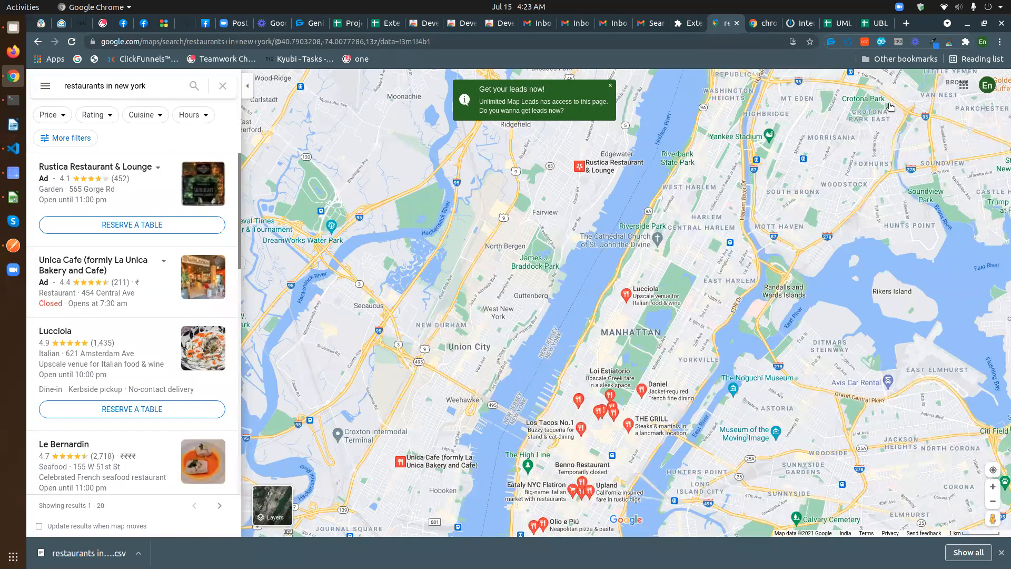
pyautogui.click(950, 43)
pyautogui.click(797, 180)
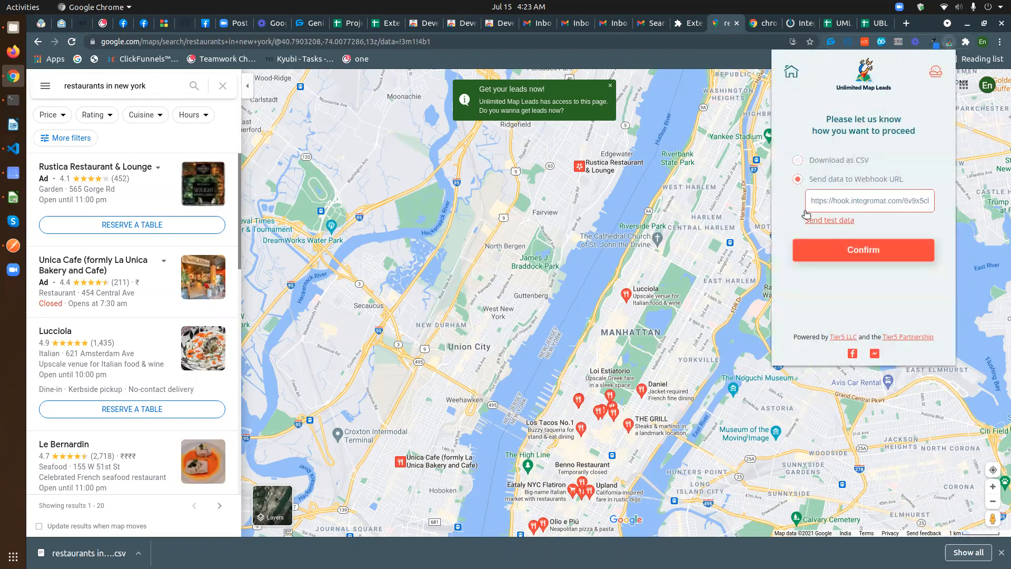
pyautogui.click(825, 222)
pyautogui.click(799, 160)
pyautogui.click(798, 179)
pyautogui.click(948, 42)
pyautogui.click(949, 42)
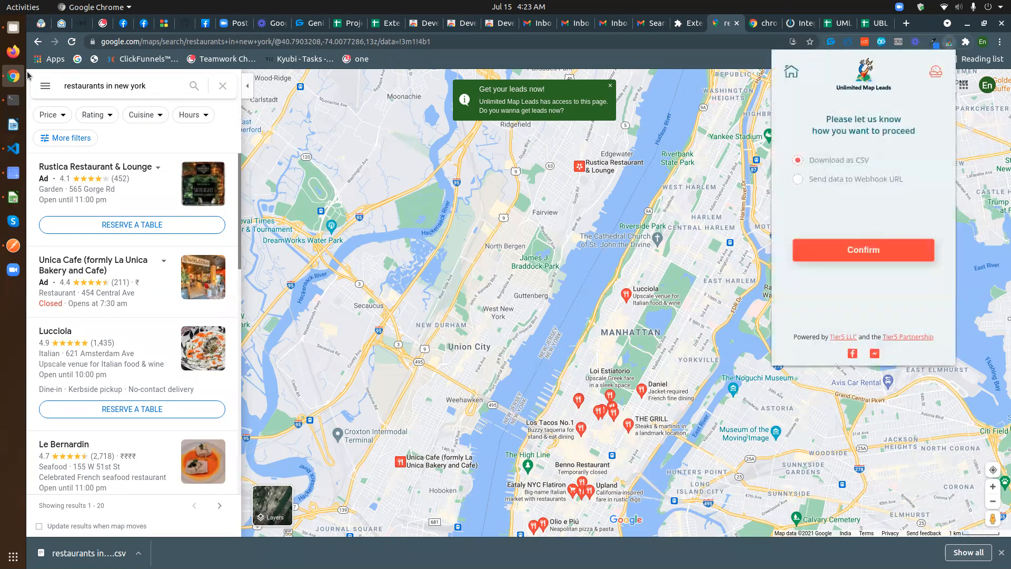
pyautogui.hotkey('ctrl', 'r')
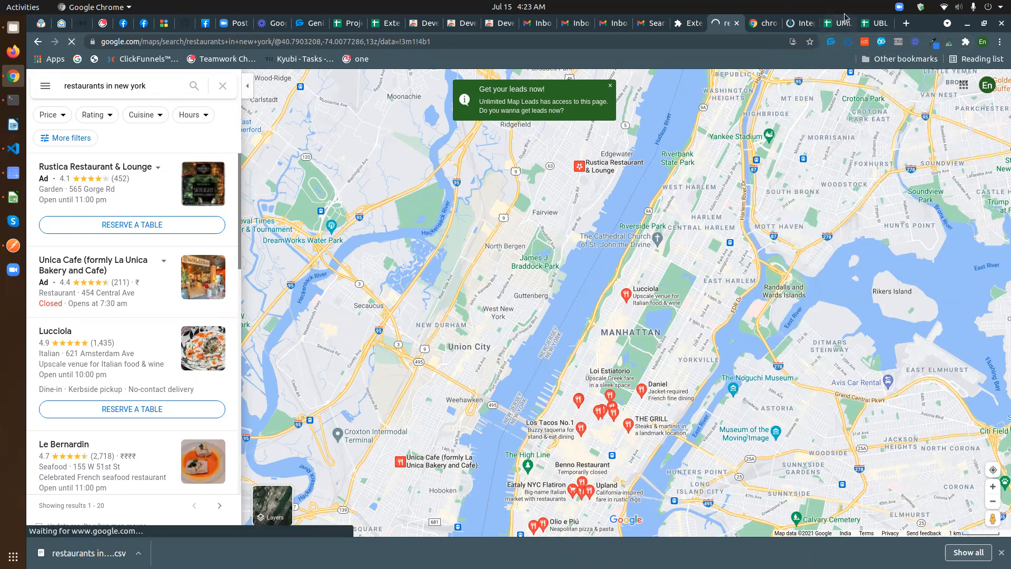
# - Reselect the webhook URL option in the extension and return to the Integromat scenario
pyautogui.click(840, 23)
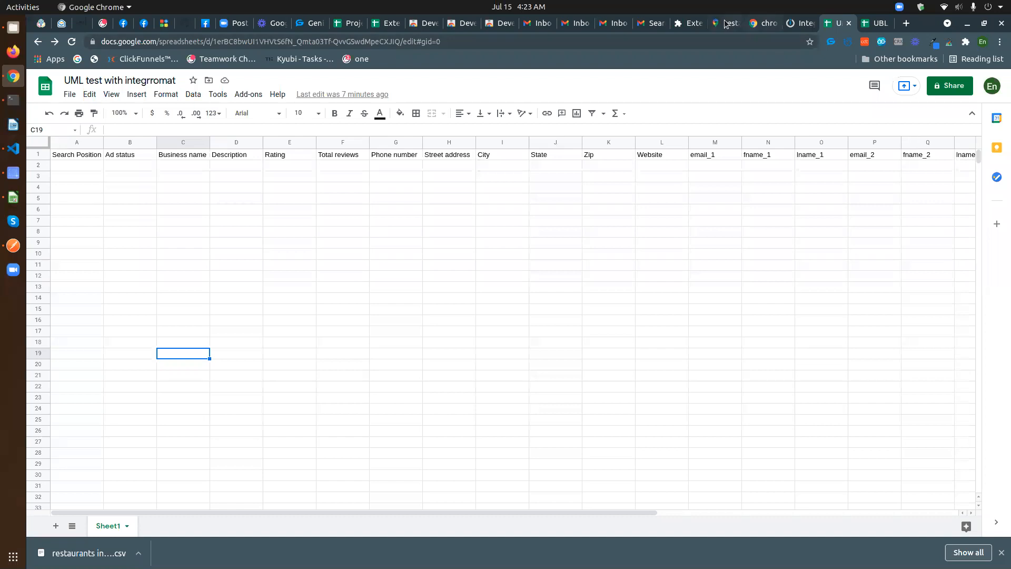
pyautogui.click(730, 23)
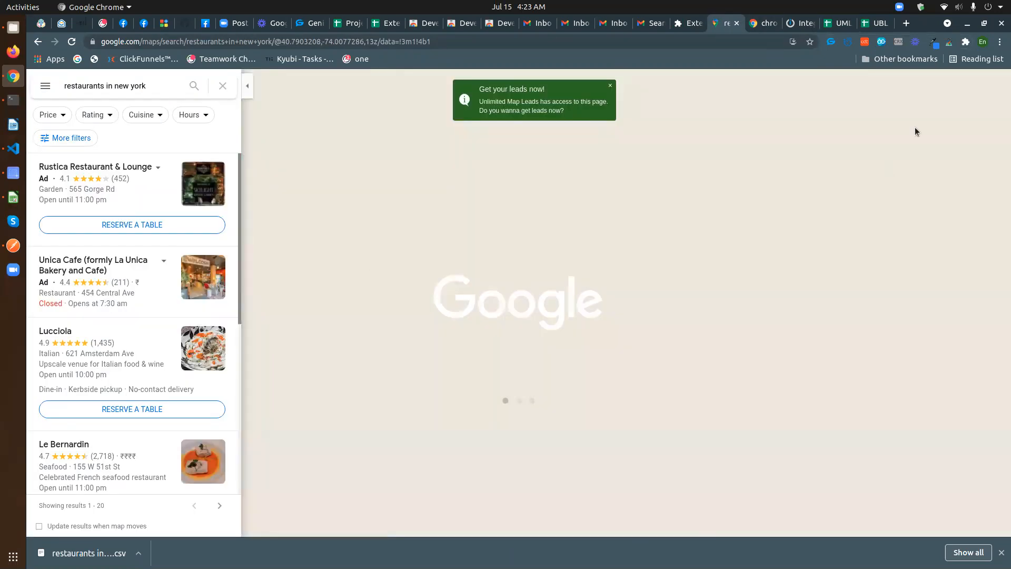
pyautogui.click(949, 42)
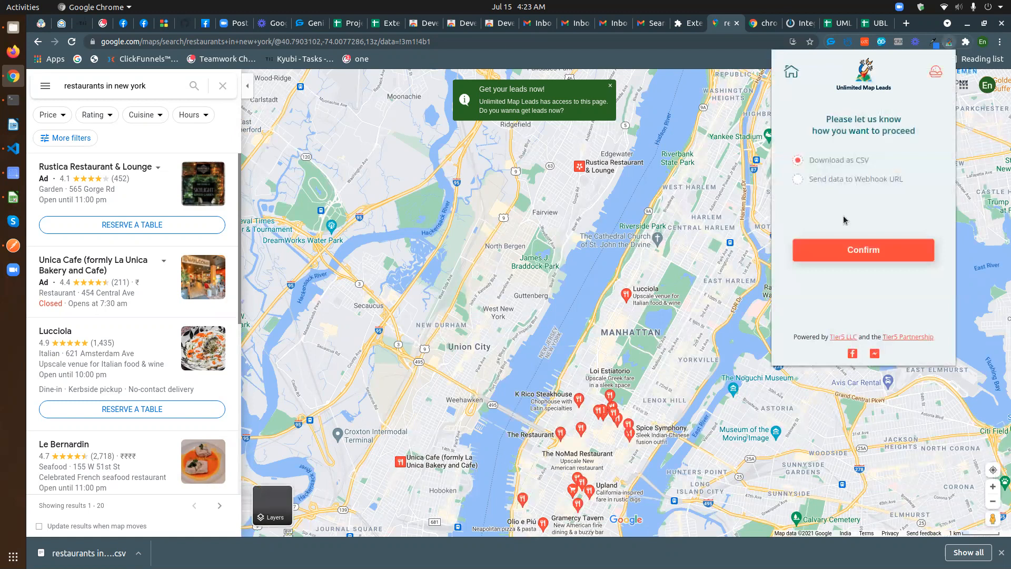
pyautogui.click(798, 179)
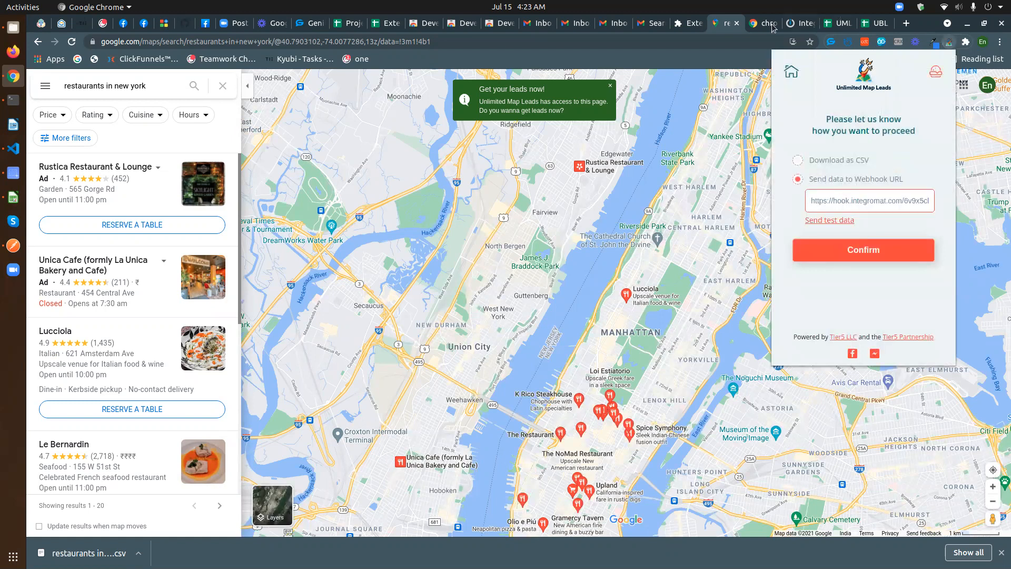
pyautogui.click(798, 23)
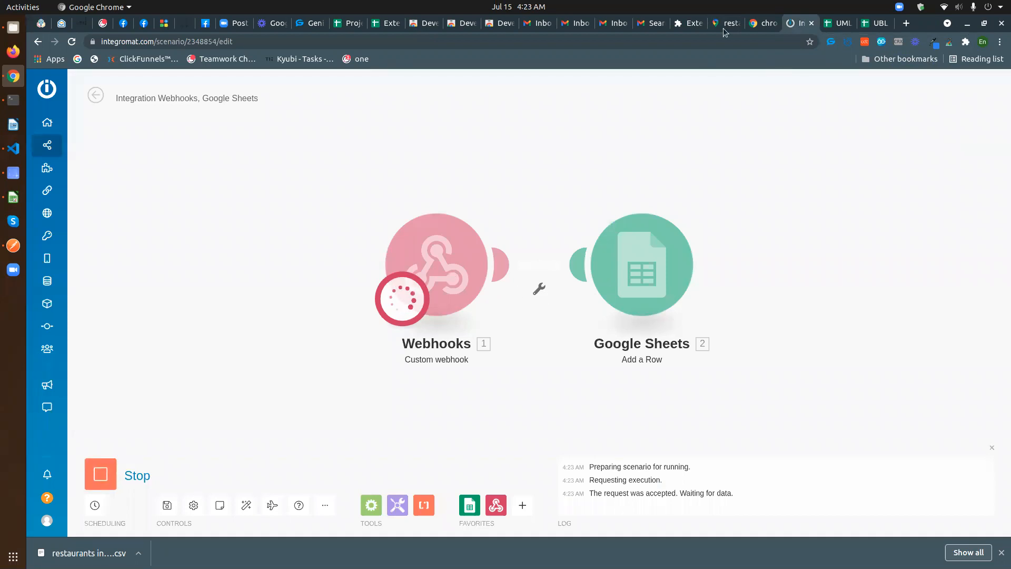
# - Reselect webhook sending in the extension, then stop Integromat's test run and open the UML test webhook settings
pyautogui.click(950, 42)
pyautogui.click(797, 180)
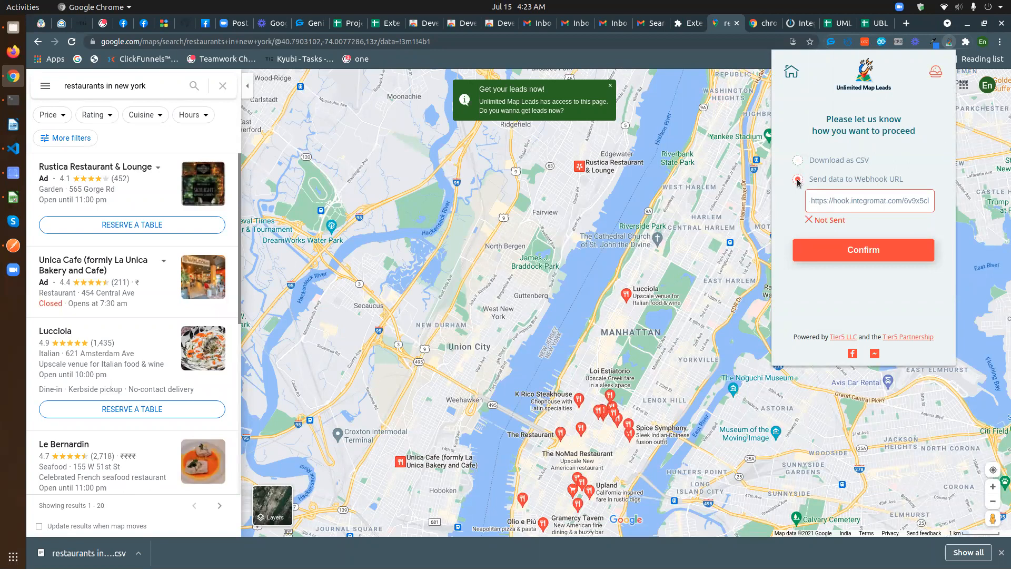
pyautogui.click(799, 23)
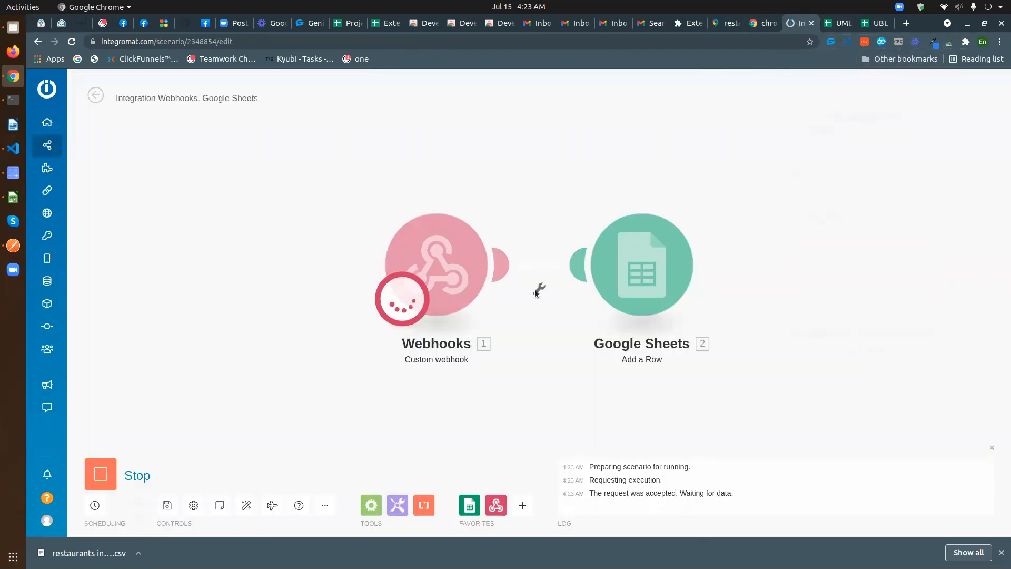
pyautogui.click(98, 475)
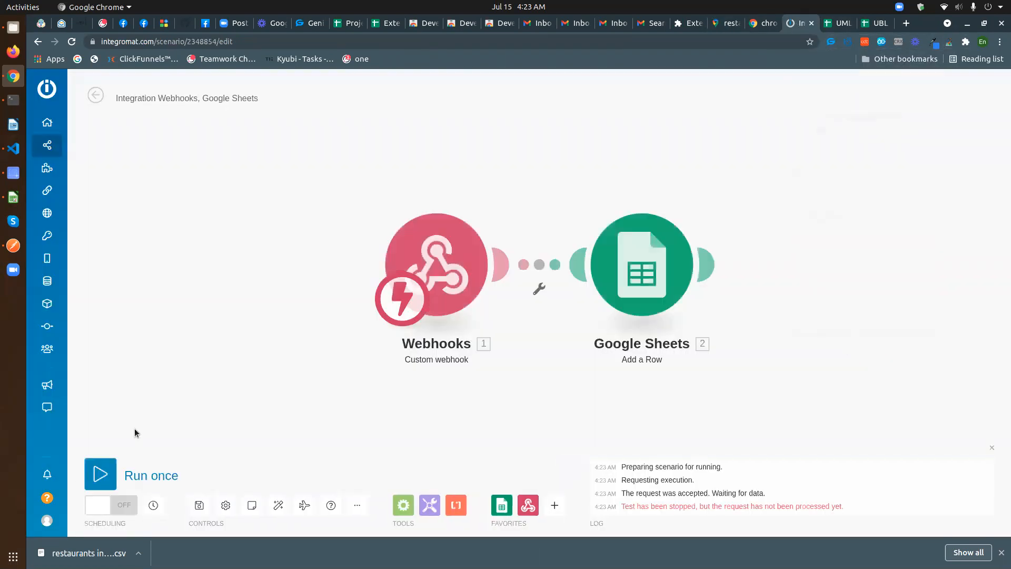
pyautogui.click(448, 274)
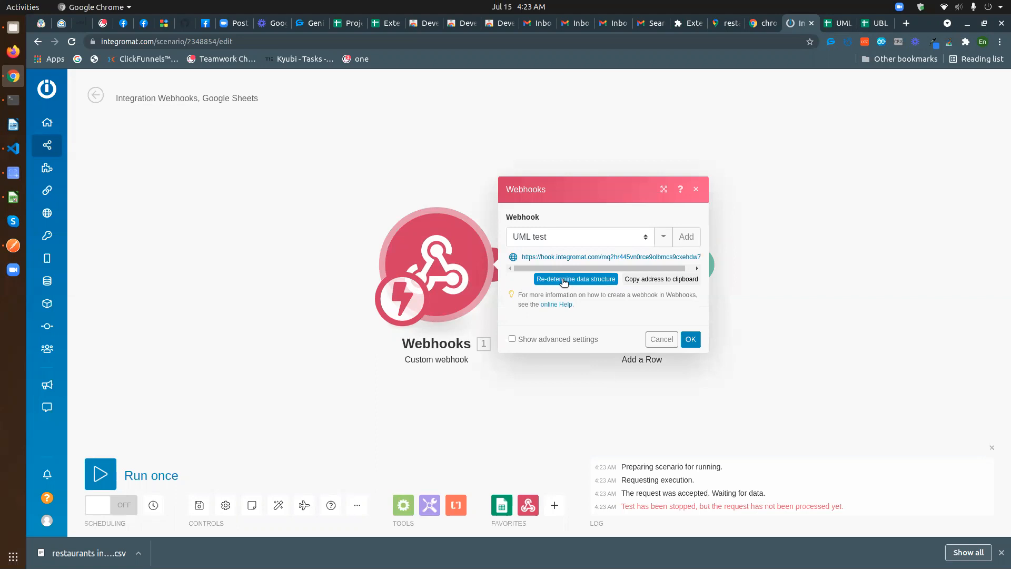
# - Close the webhook settings, run the scenario once, and reload the restaurants in new york map
pyautogui.click(691, 339)
pyautogui.click(108, 483)
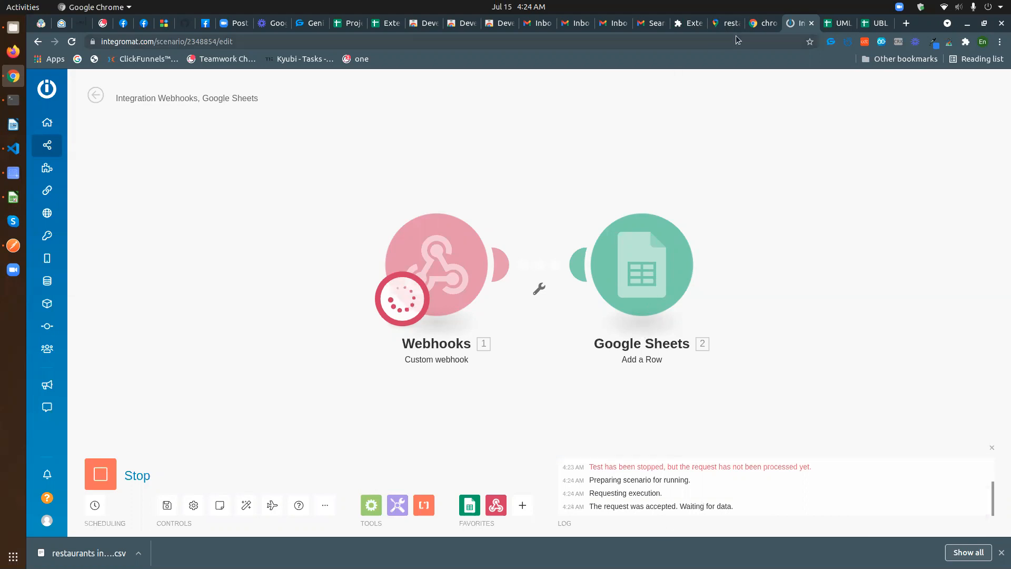
pyautogui.click(722, 21)
pyautogui.click(71, 43)
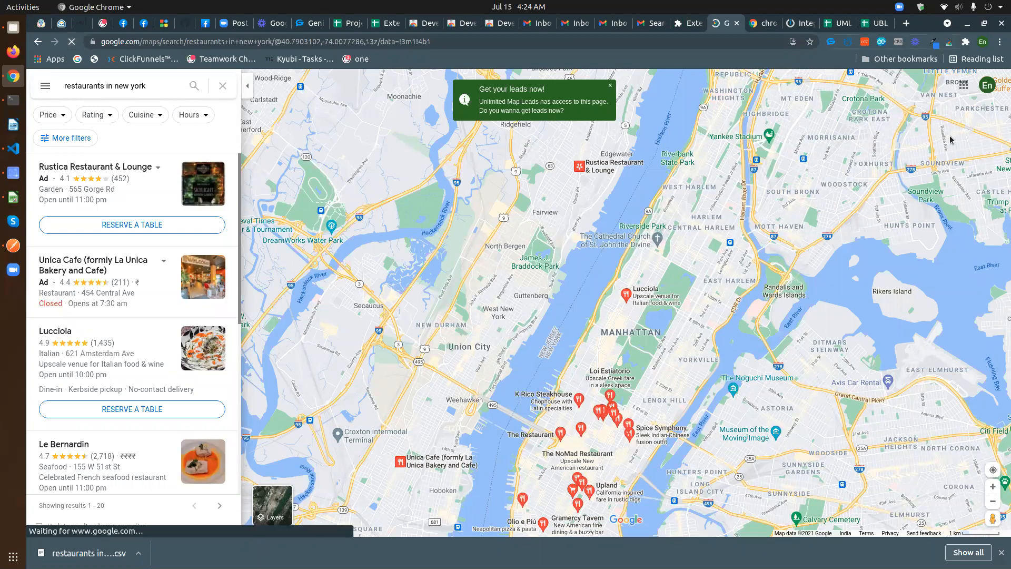
# - Choose Send data to Webhook URL in the extension and inspect the prefilled webhook URL
pyautogui.click(949, 42)
pyautogui.click(798, 179)
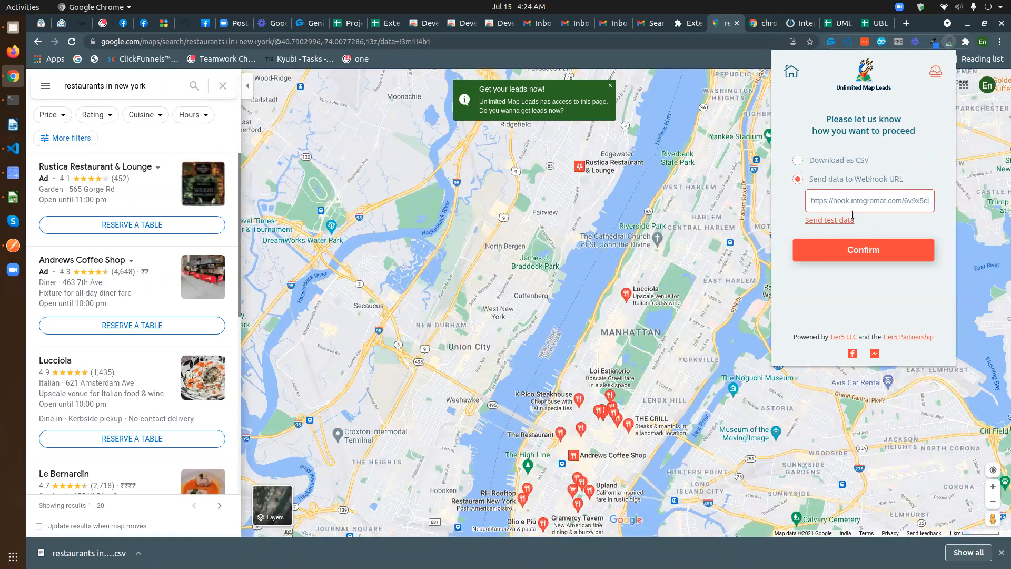
pyautogui.click(846, 256)
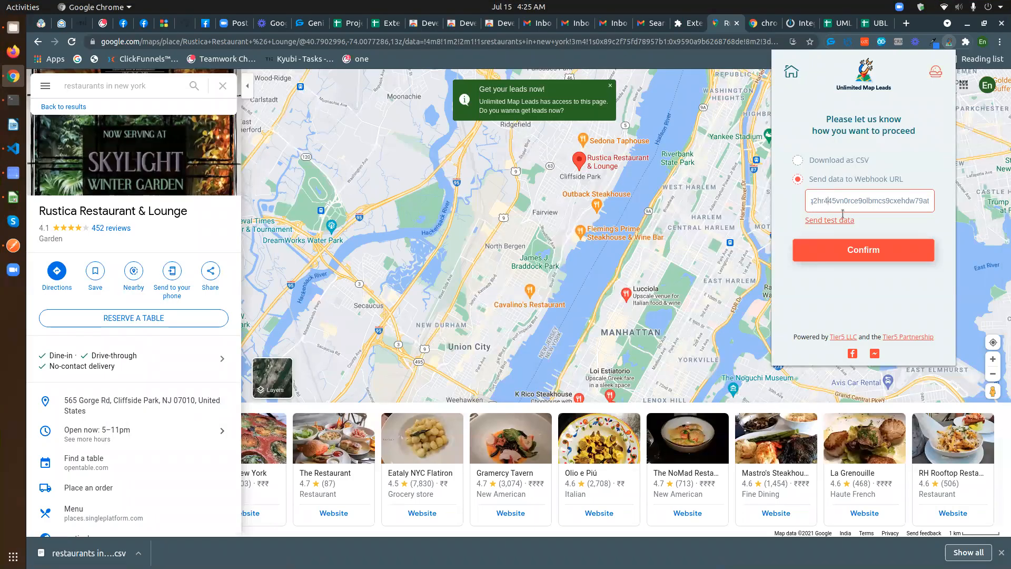
pyautogui.moveTo(843, 205); pyautogui.dragTo(941, 206)
pyautogui.click(817, 200)
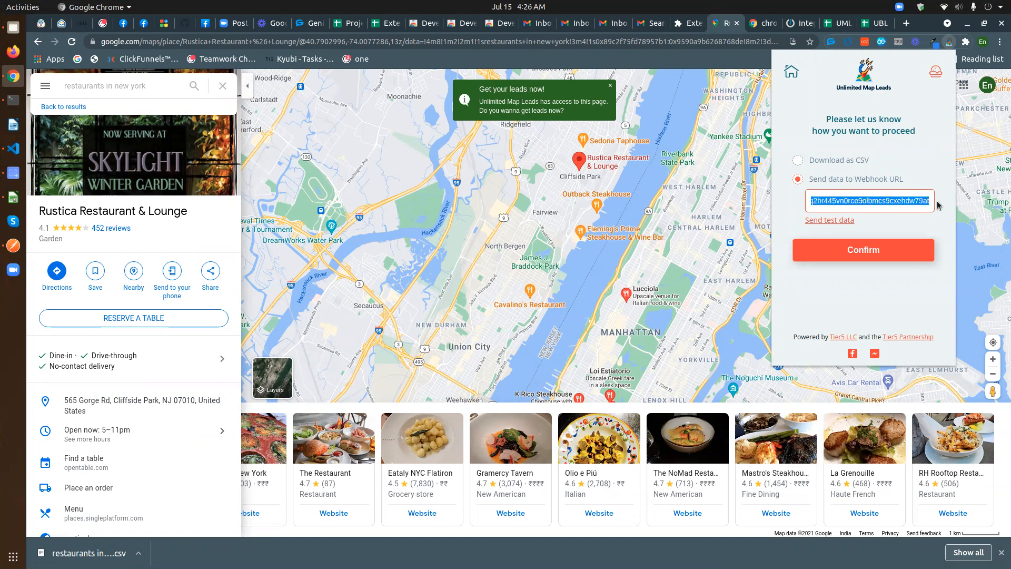
pyautogui.click(937, 201)
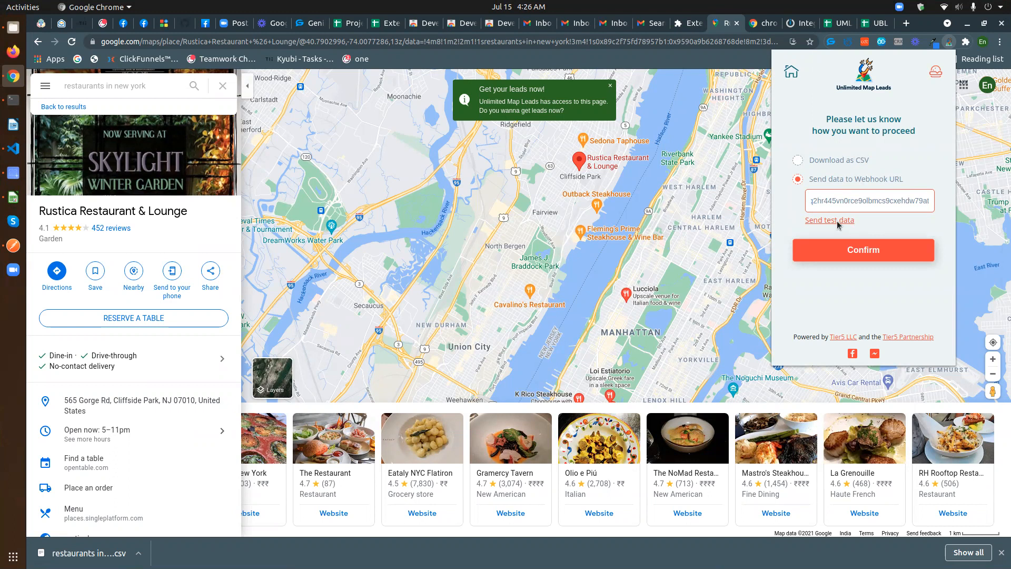
pyautogui.click(800, 26)
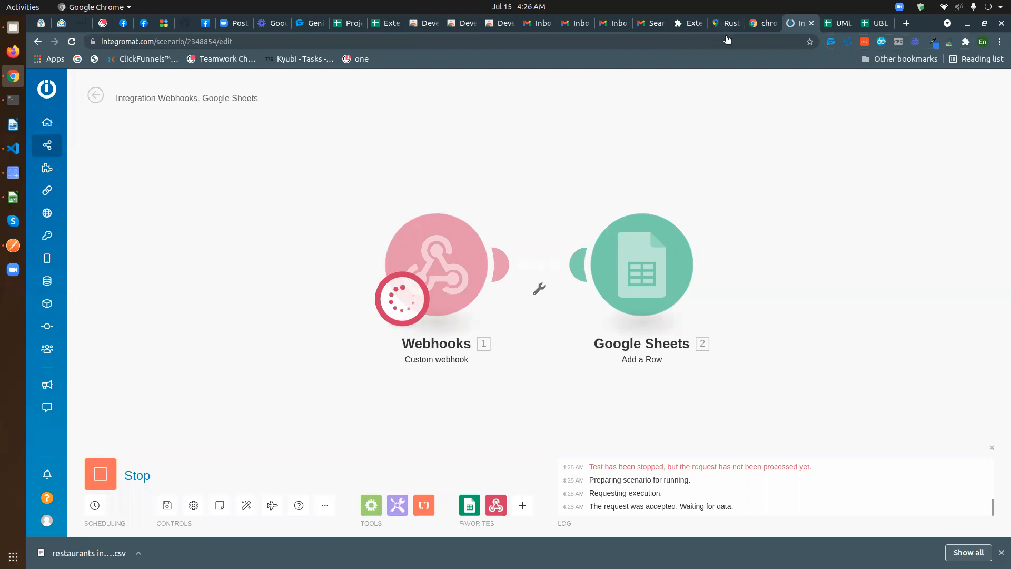
# - Paste the Integromat webhook address into the extension, send test data, and check the scenario run
pyautogui.click(725, 25)
pyautogui.click(951, 43)
pyautogui.click(832, 180)
pyautogui.click(925, 201)
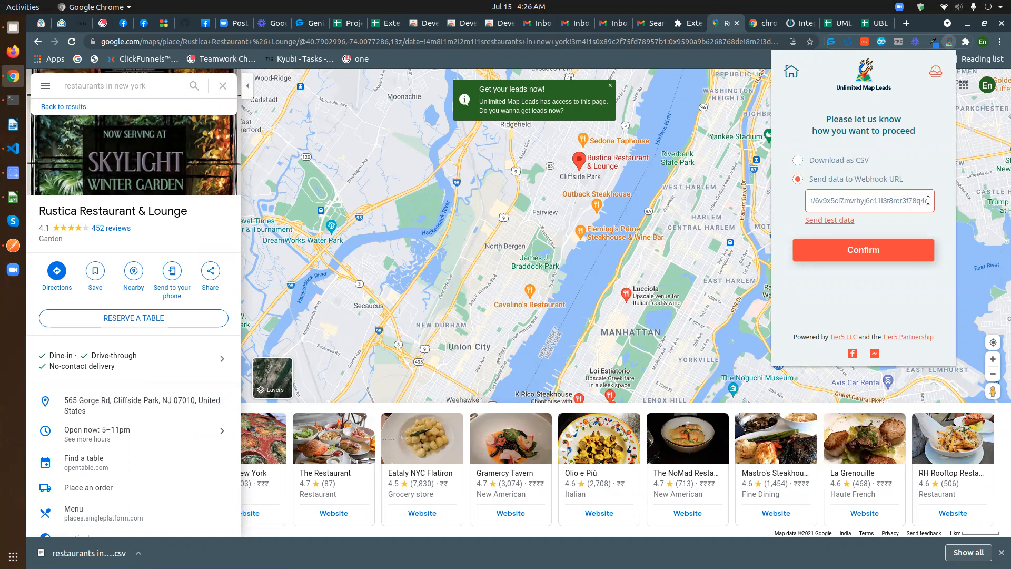
pyautogui.moveTo(931, 201); pyautogui.dragTo(808, 195)
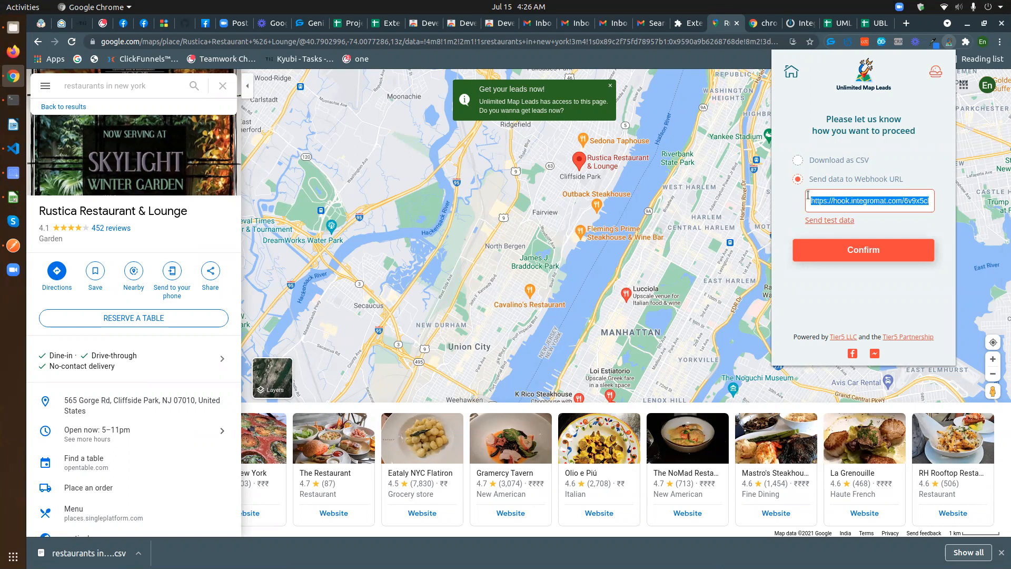
pyautogui.hotkey('ctrl', 'v')
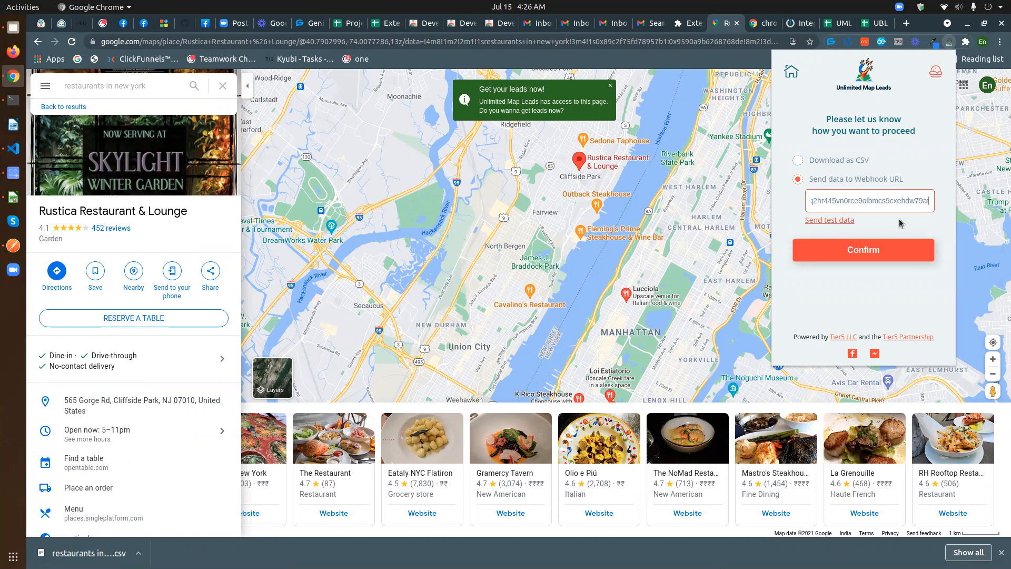
pyautogui.click(839, 222)
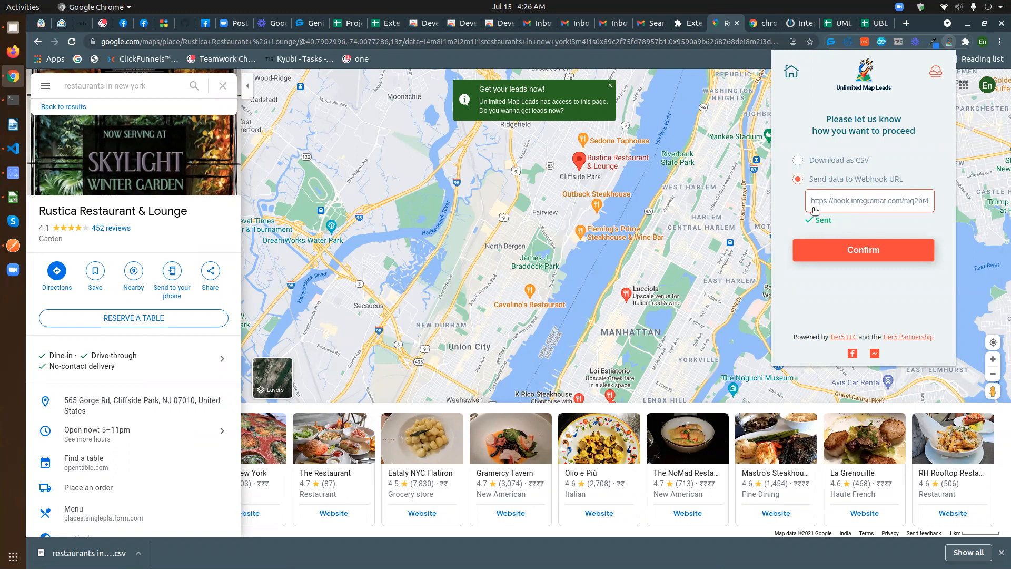
pyautogui.click(797, 26)
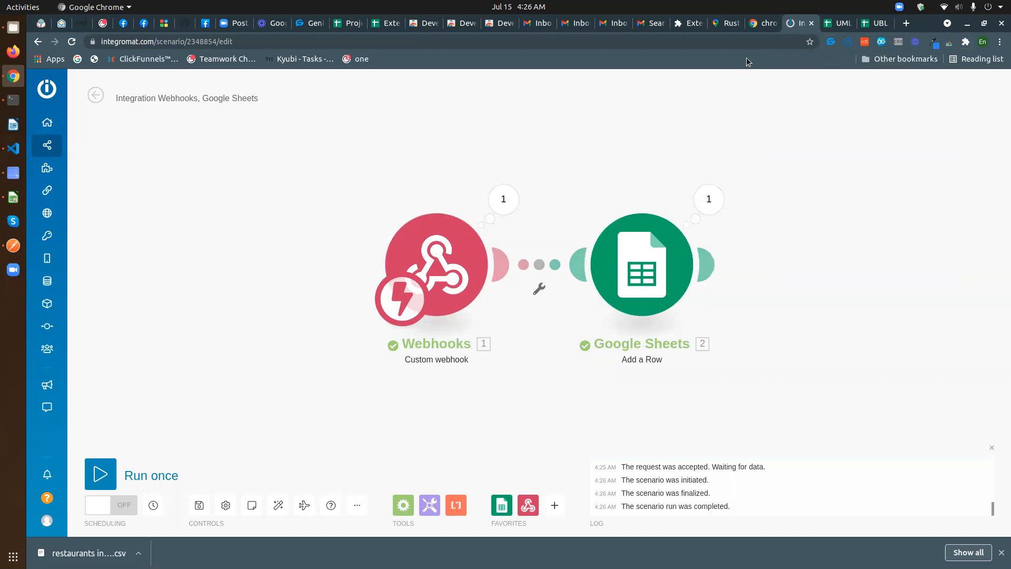
# - Select row 2 holding the test lead, then go back to the restaurants in new york results
pyautogui.click(839, 23)
pyautogui.click(290, 275)
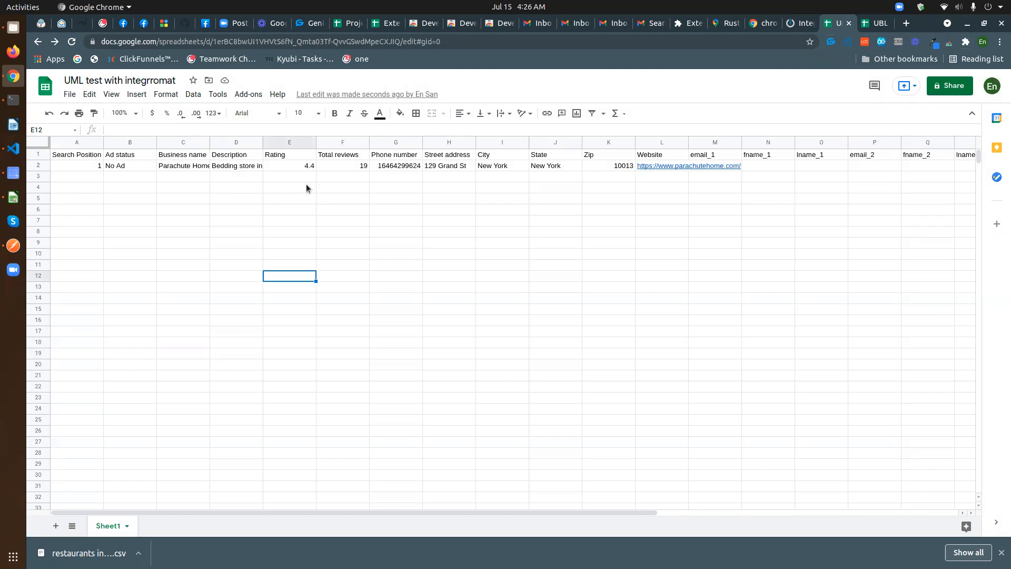
pyautogui.click(41, 165)
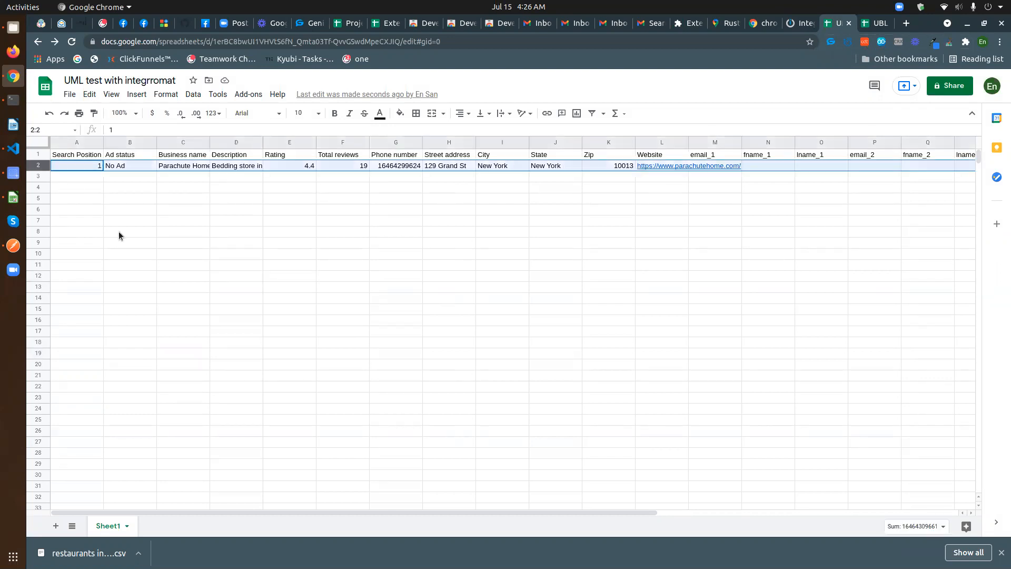
pyautogui.click(730, 23)
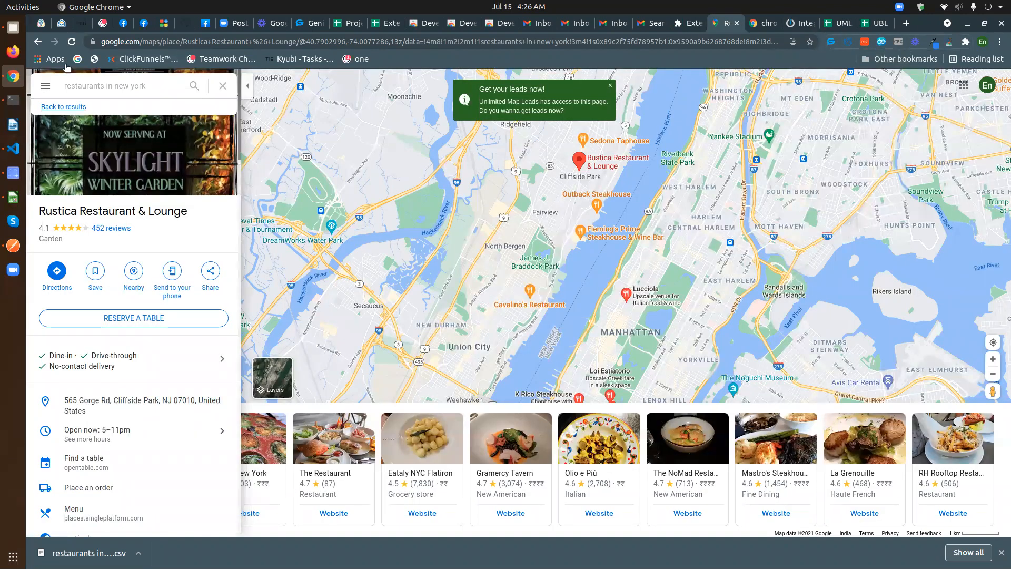
pyautogui.click(64, 107)
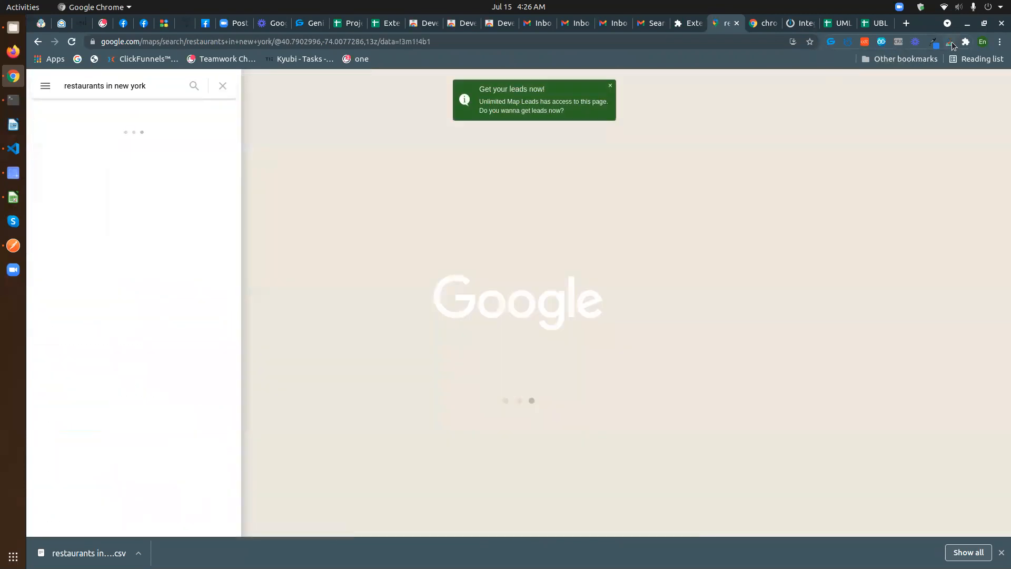
# - Paste the Integromat webhook URL into the extension and confirm to start collecting New York restaurant leads
pyautogui.click(951, 42)
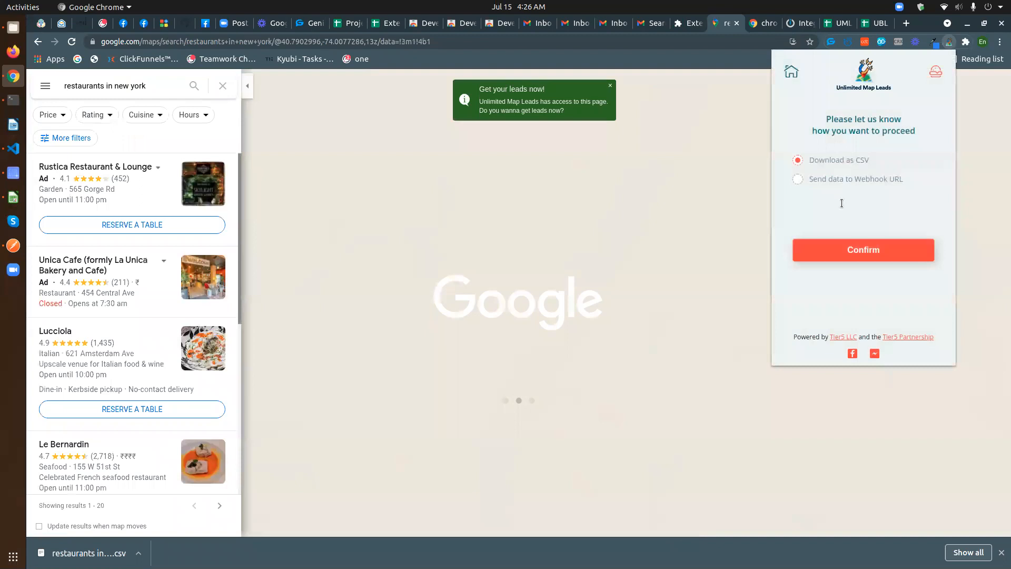
pyautogui.click(797, 179)
pyautogui.moveTo(811, 200); pyautogui.dragTo(931, 205)
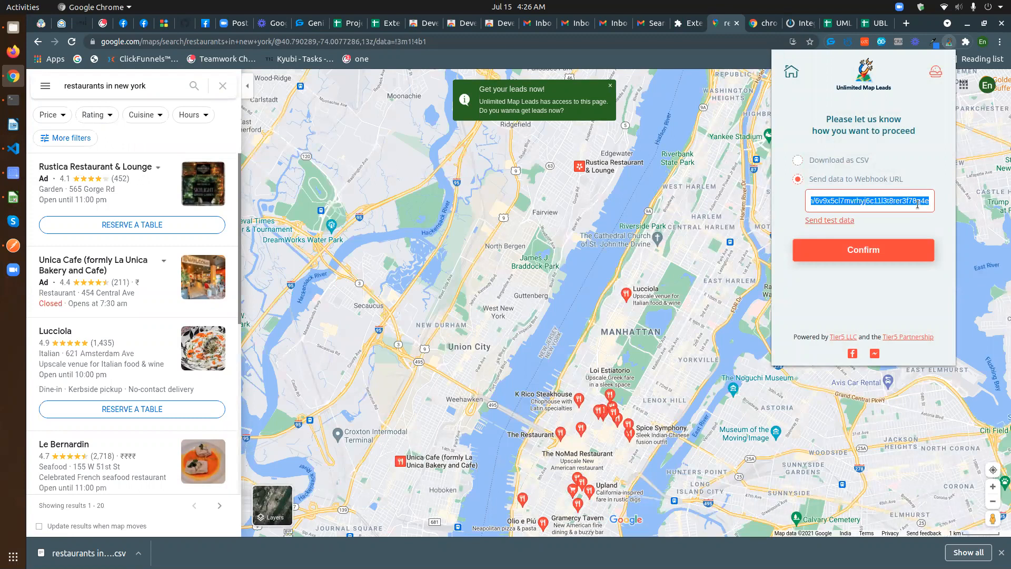
pyautogui.hotkey('ctrl', 'v')
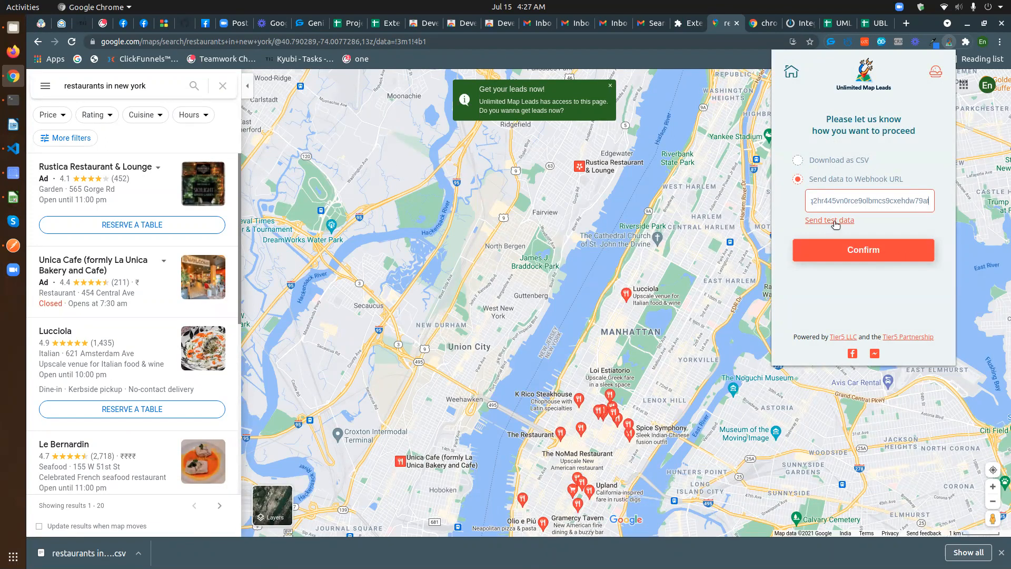
pyautogui.click(869, 254)
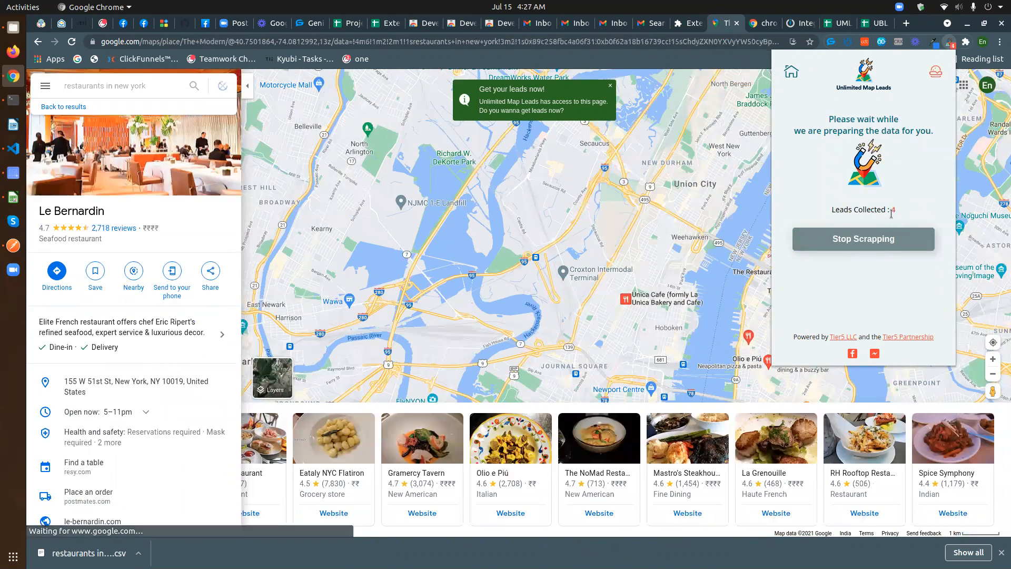
# - Check the spreadsheet and Integromat for new rows, then close the finished collection and return to results
pyautogui.click(838, 23)
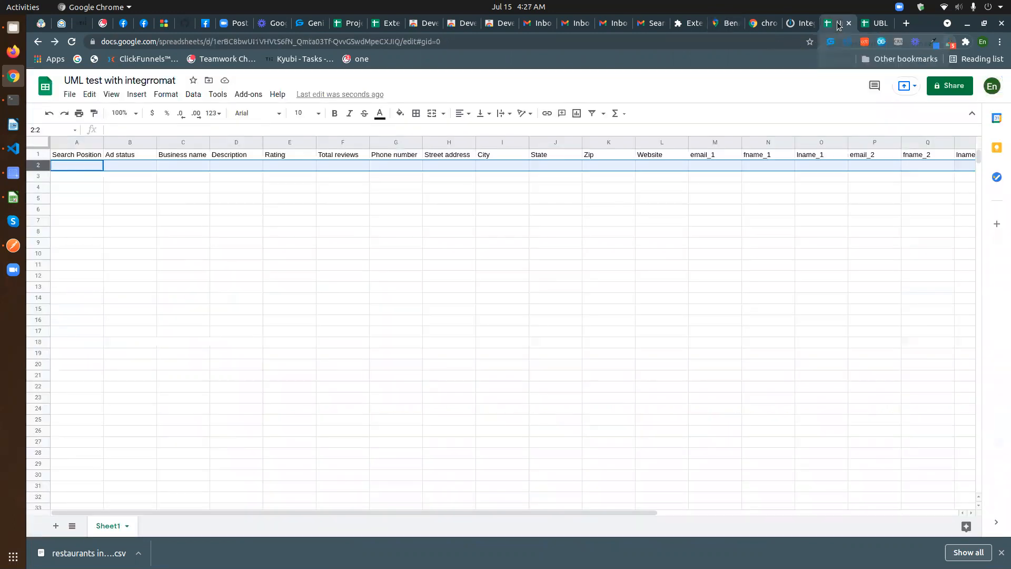
pyautogui.click(221, 299)
pyautogui.click(95, 63)
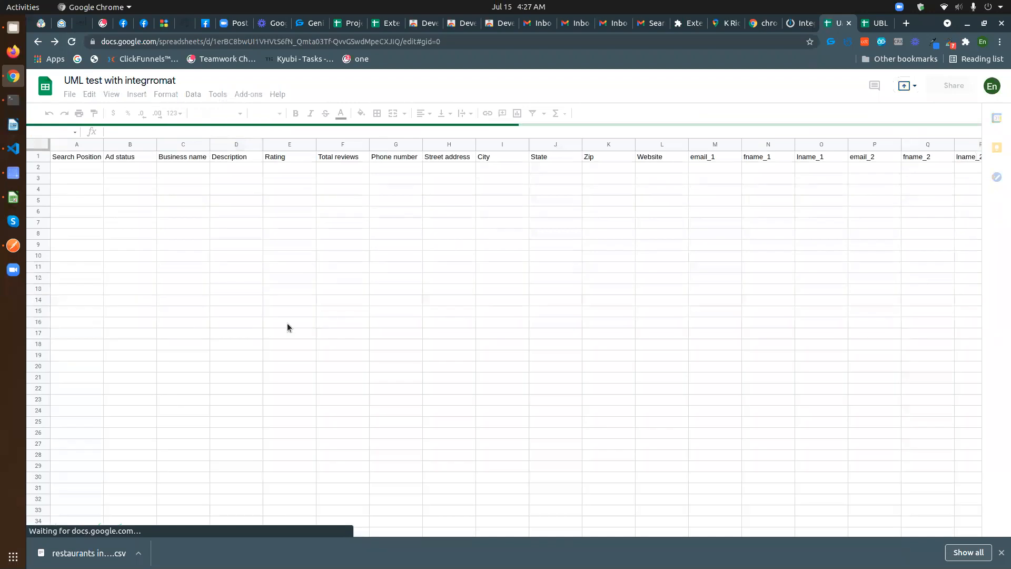
pyautogui.click(796, 24)
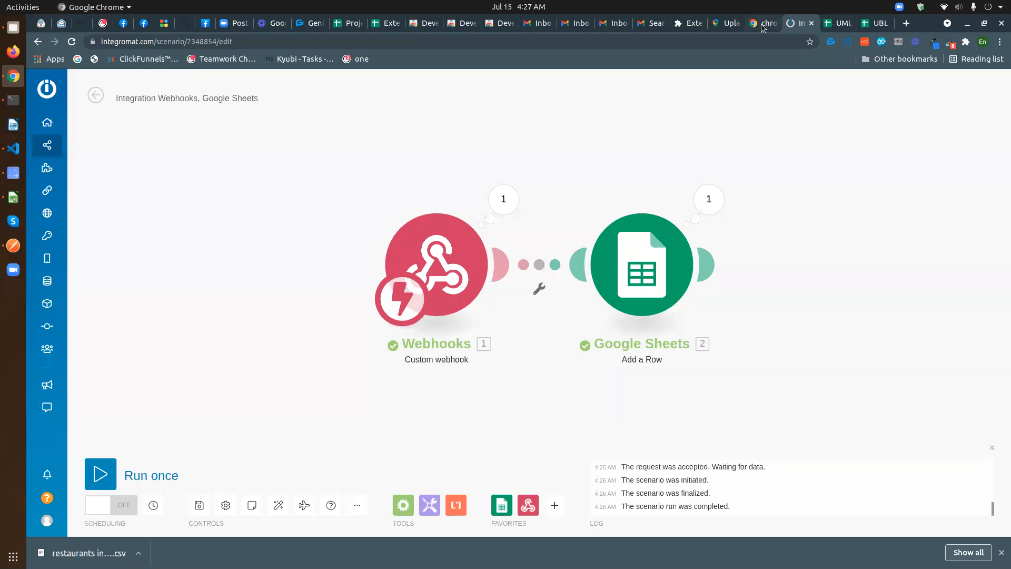
pyautogui.click(726, 23)
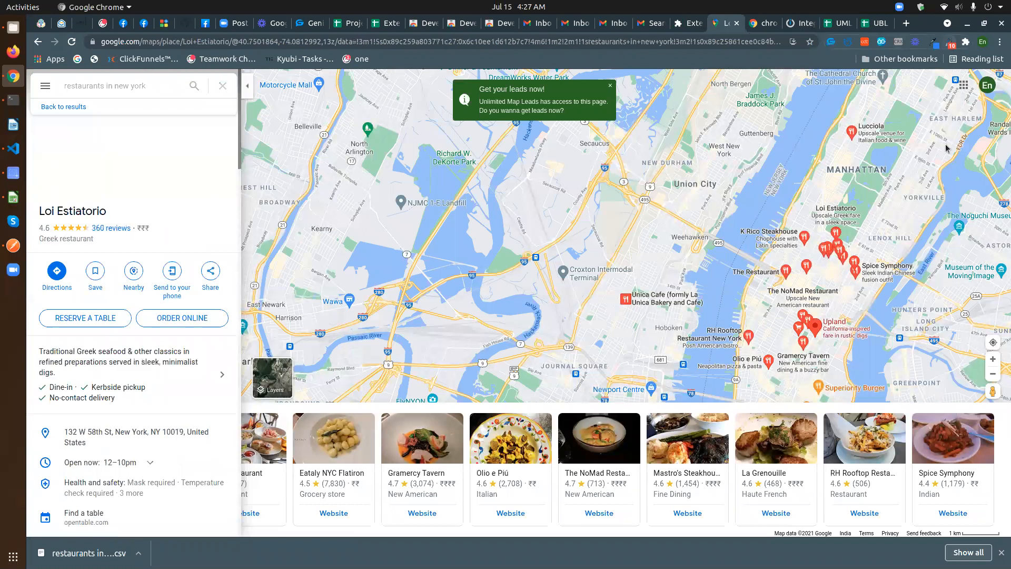
pyautogui.click(950, 43)
pyautogui.click(858, 247)
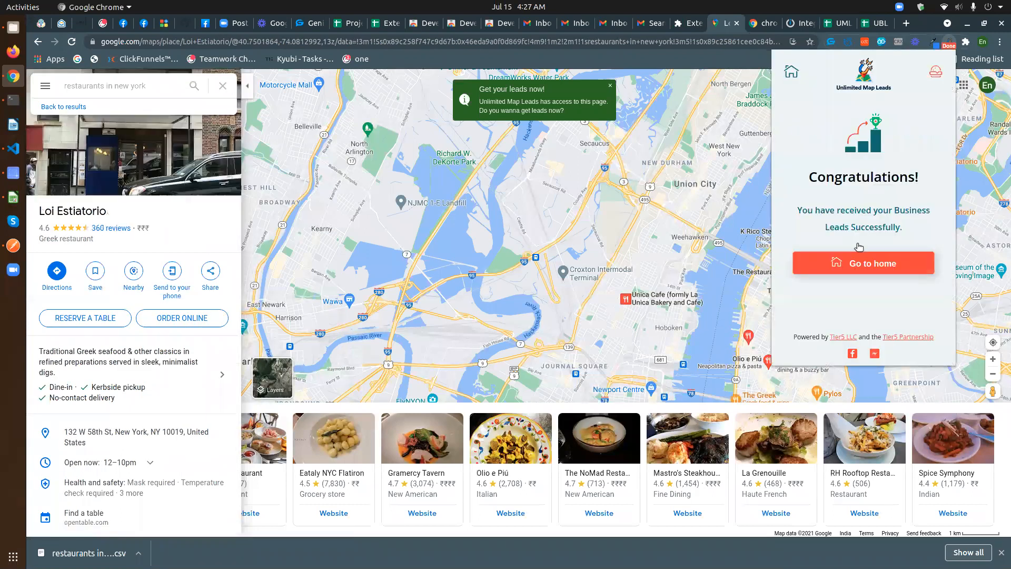
pyautogui.click(838, 264)
pyautogui.click(51, 110)
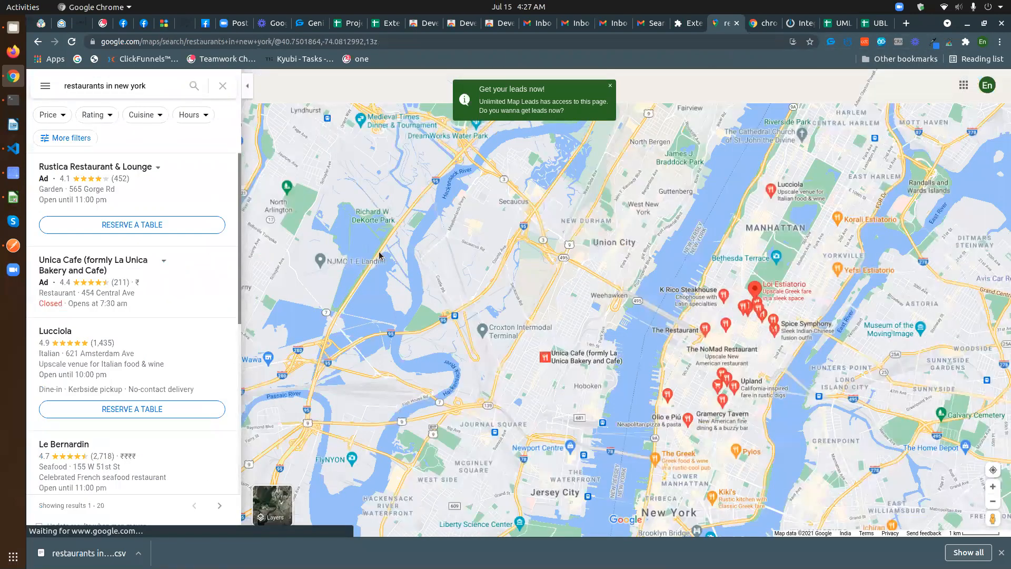
# - Turn on the Webhooks → Google Sheets scenario to run immediately, then return to Google Maps
pyautogui.hotkey('ctrl', 'Tab')
pyautogui.hotkey('ctrl', 'Tab')
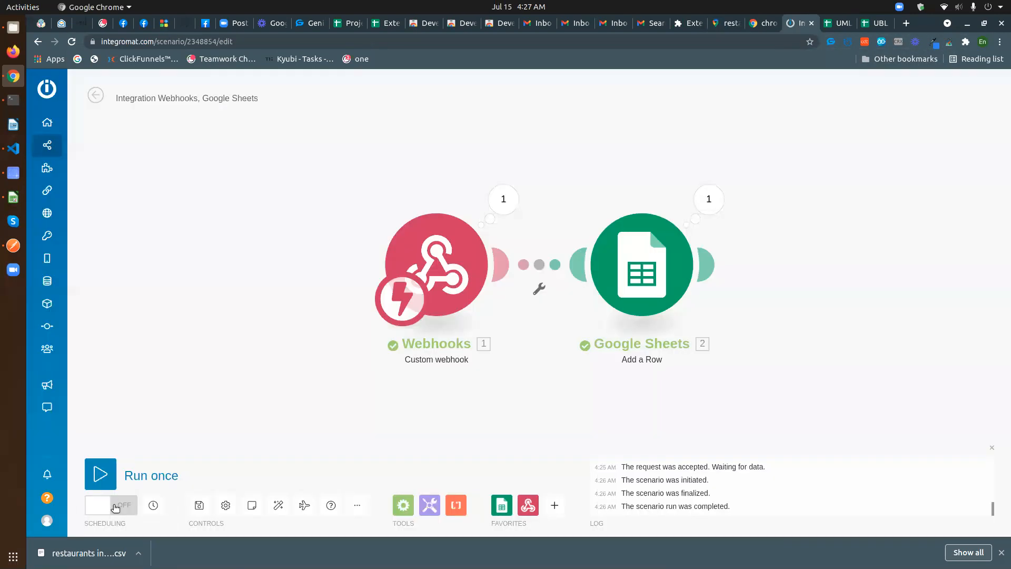
pyautogui.click(118, 507)
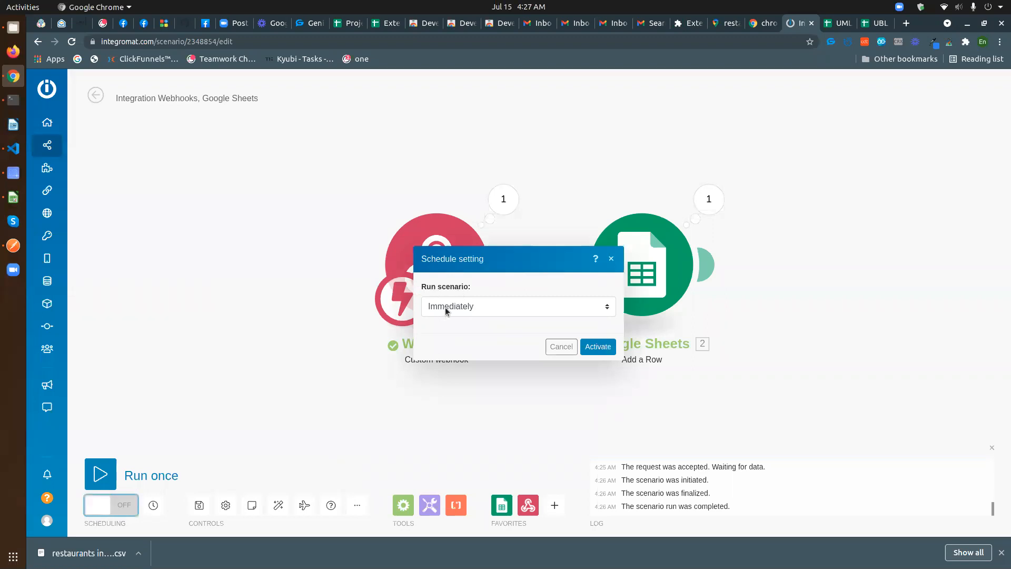
pyautogui.click(598, 347)
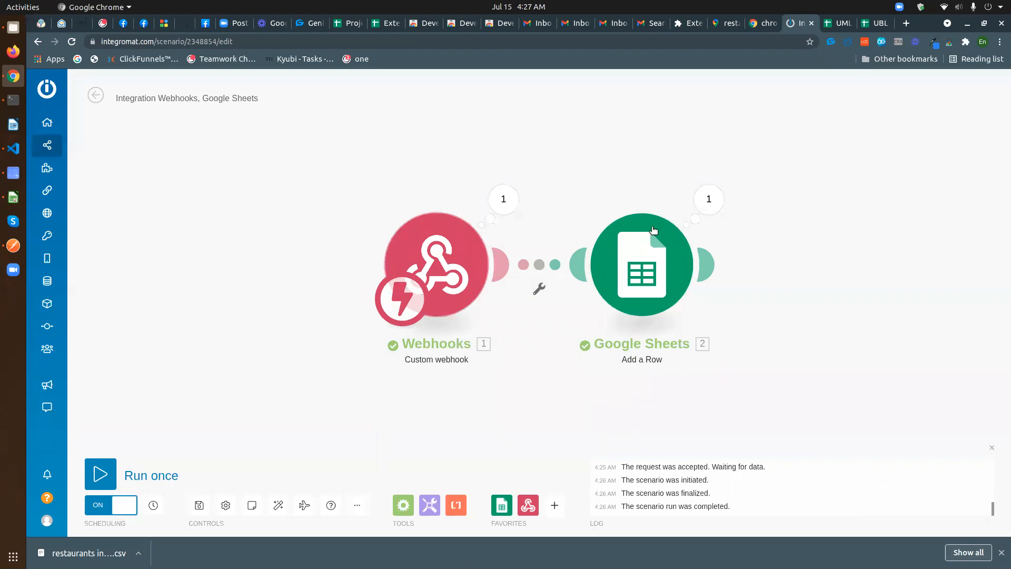
pyautogui.click(725, 24)
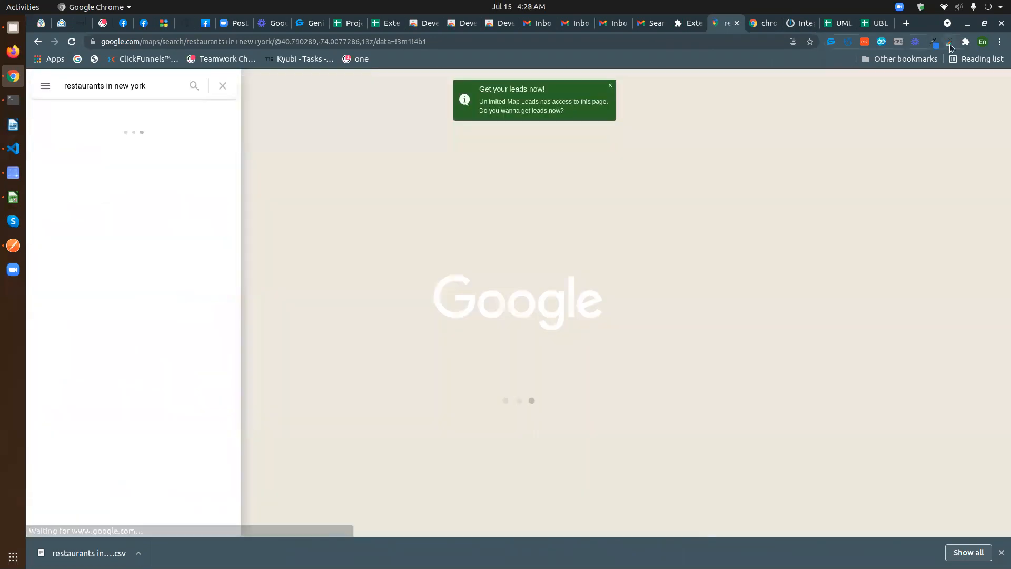
# - Send the New York restaurant leads to the verified webhook URL, then view the 13 rows in the sheet
pyautogui.click(949, 42)
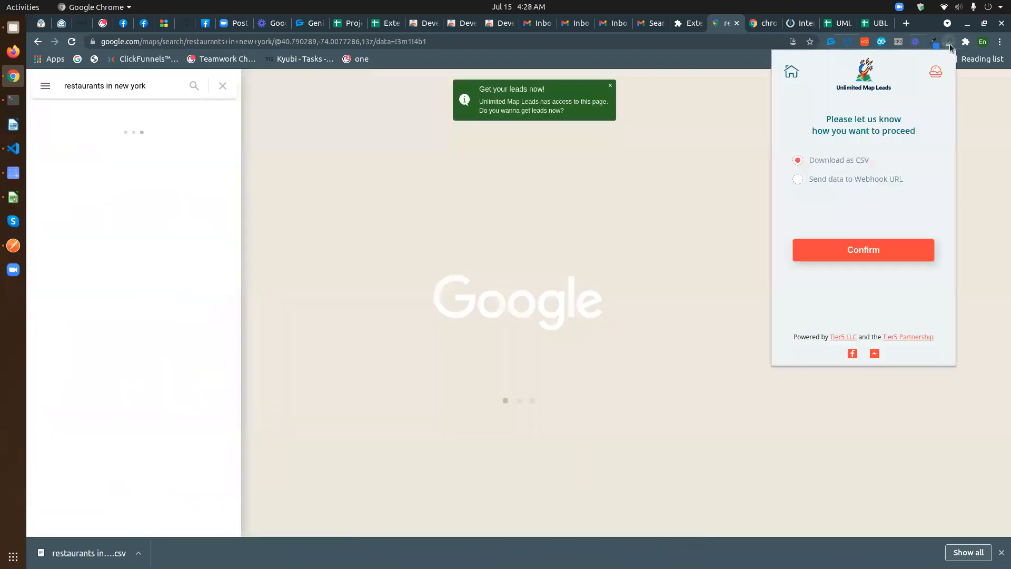
pyautogui.click(798, 179)
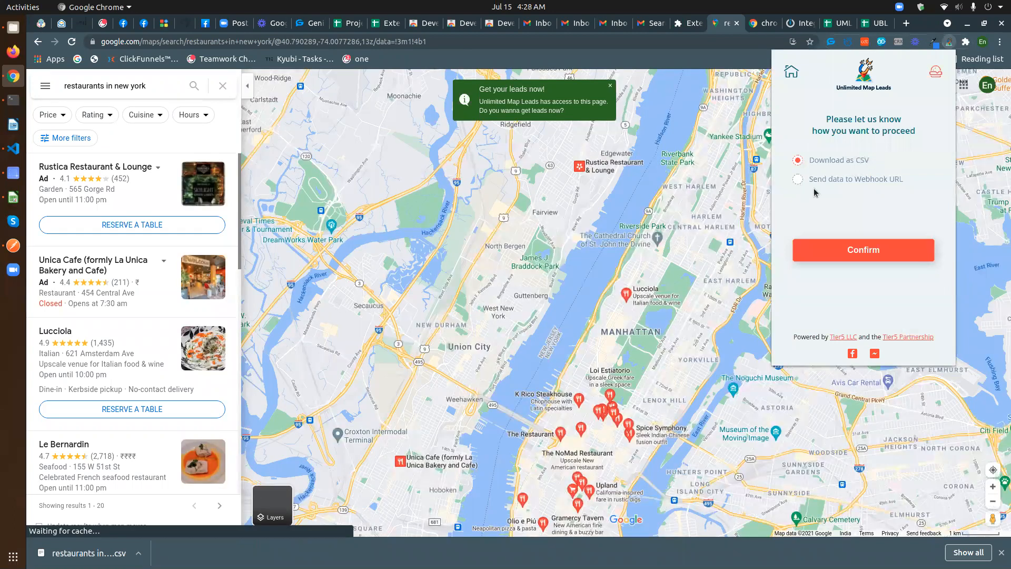
pyautogui.doubleClick(819, 200)
pyautogui.moveTo(876, 202); pyautogui.dragTo(936, 205)
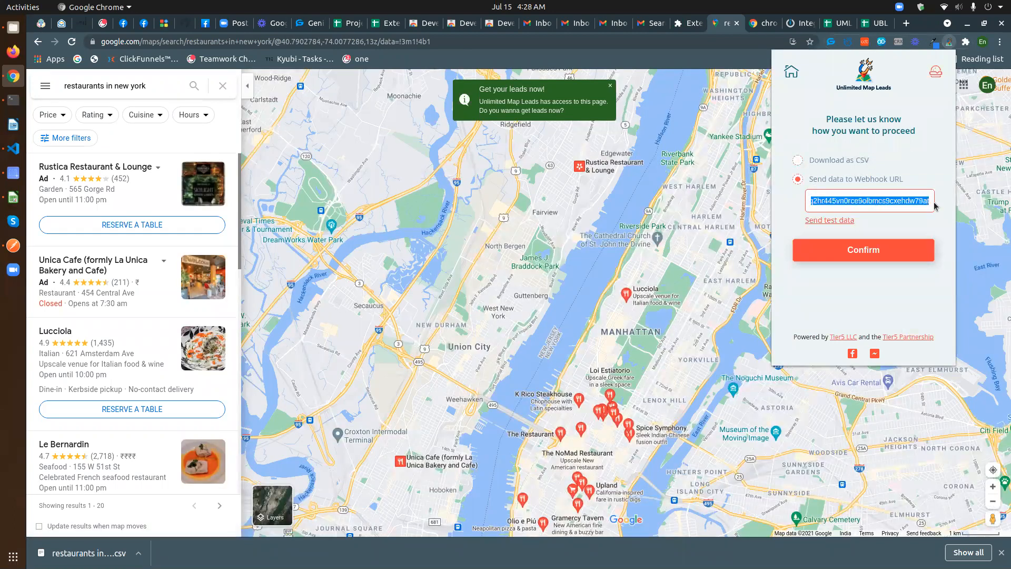
pyautogui.click(943, 219)
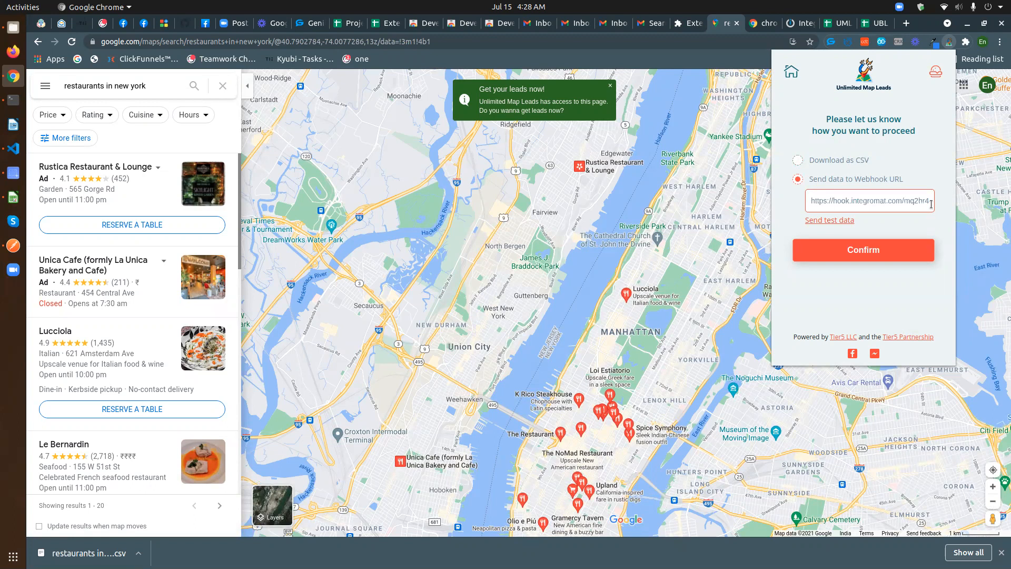
pyautogui.moveTo(814, 201); pyautogui.dragTo(930, 219)
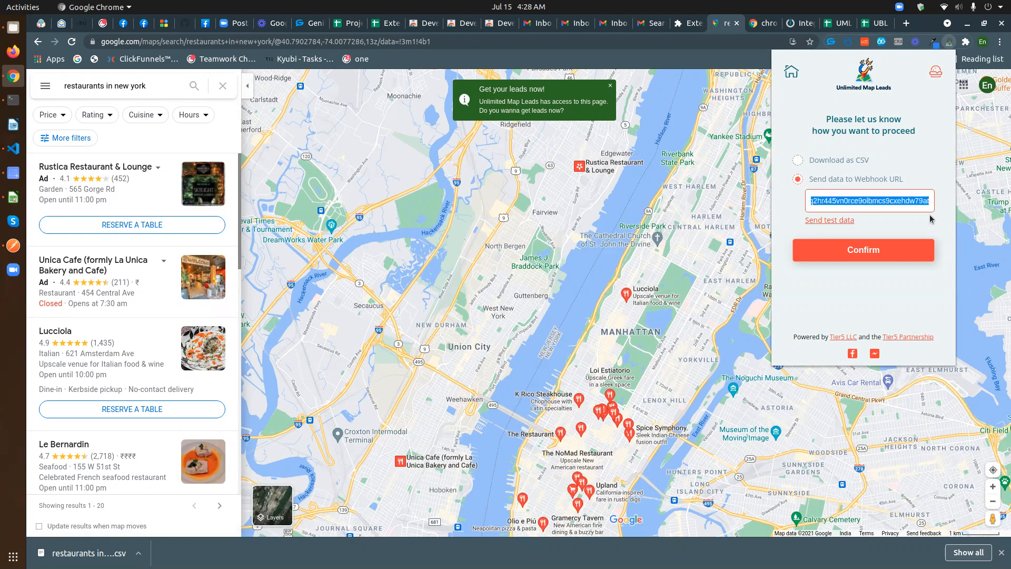
pyautogui.click(940, 212)
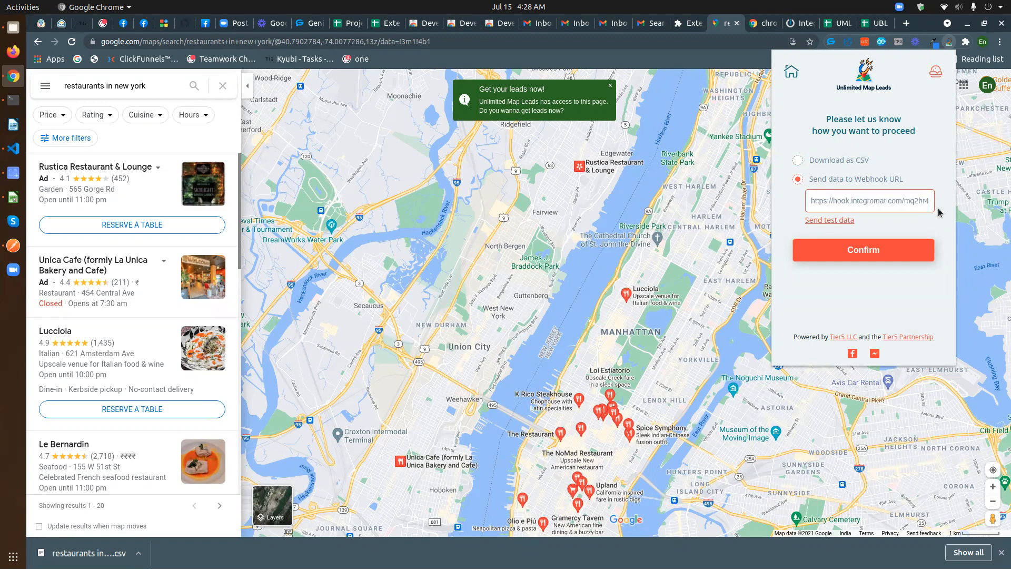
pyautogui.click(851, 251)
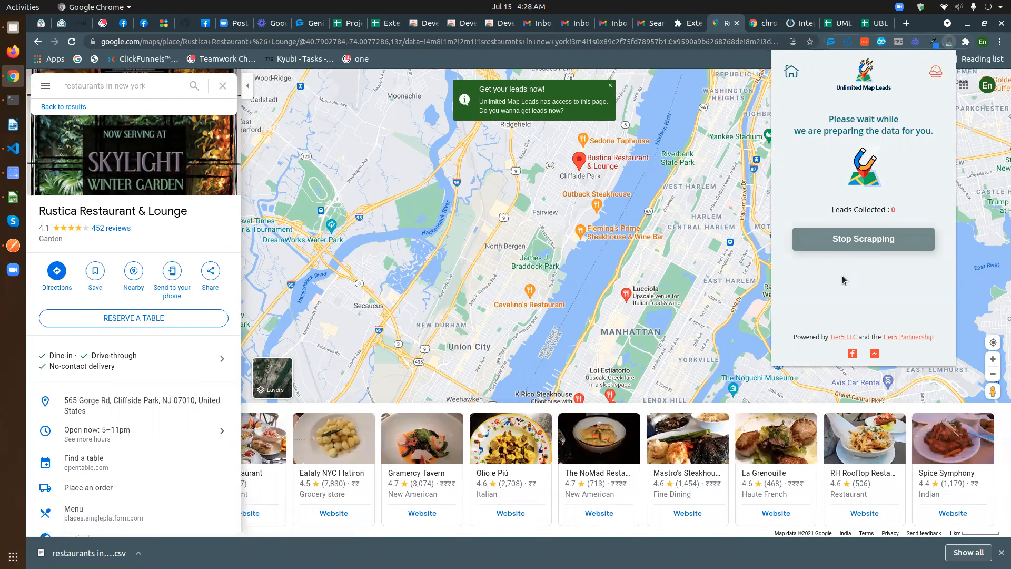
pyautogui.click(844, 26)
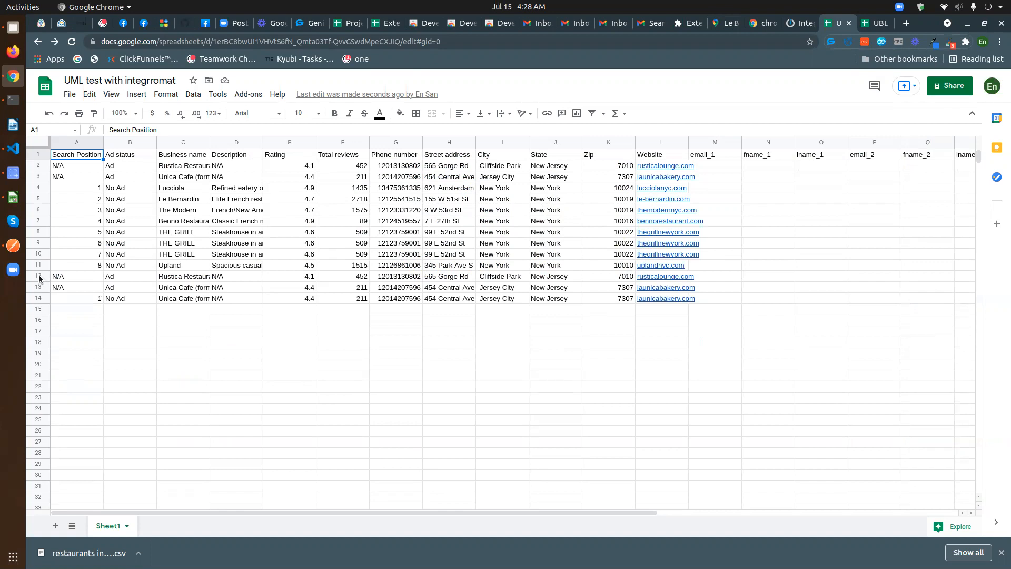
# - Delete lead rows 2–11 from the sheet, then check the Maps and Integromat tabs
pyautogui.moveTo(38, 265); pyautogui.dragTo(25, 168)
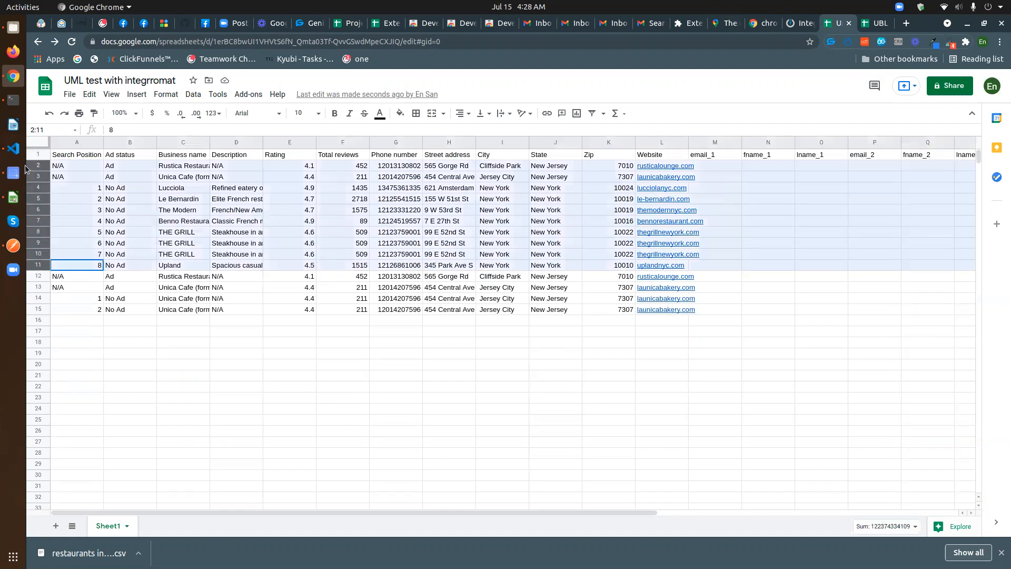
pyautogui.press('Delete')
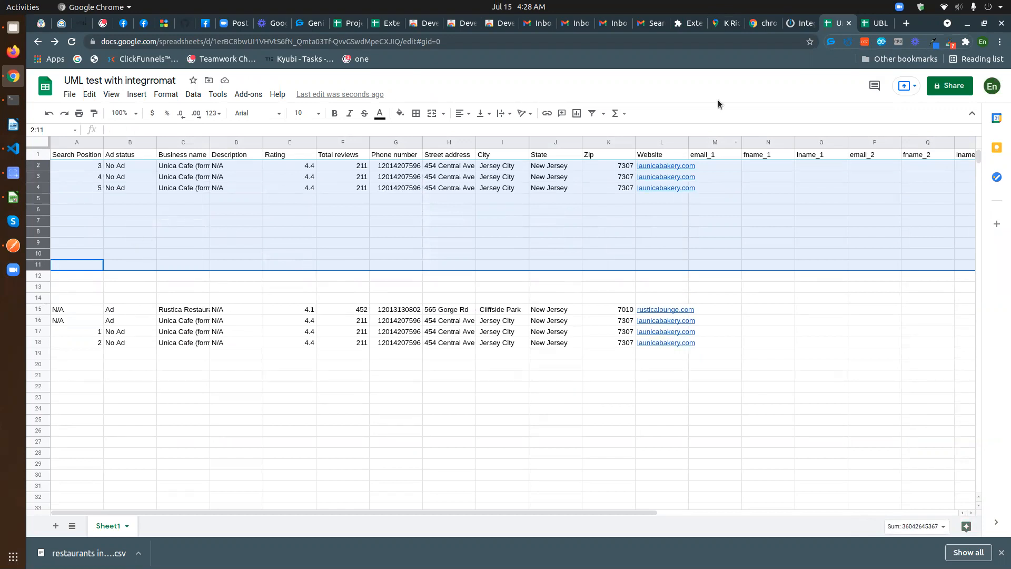
pyautogui.click(728, 23)
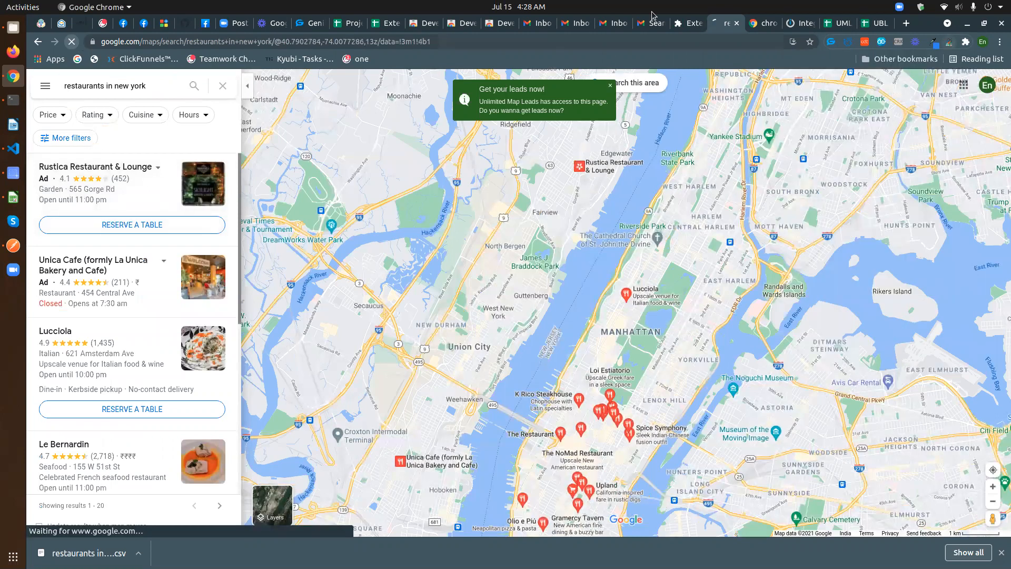
pyautogui.click(798, 23)
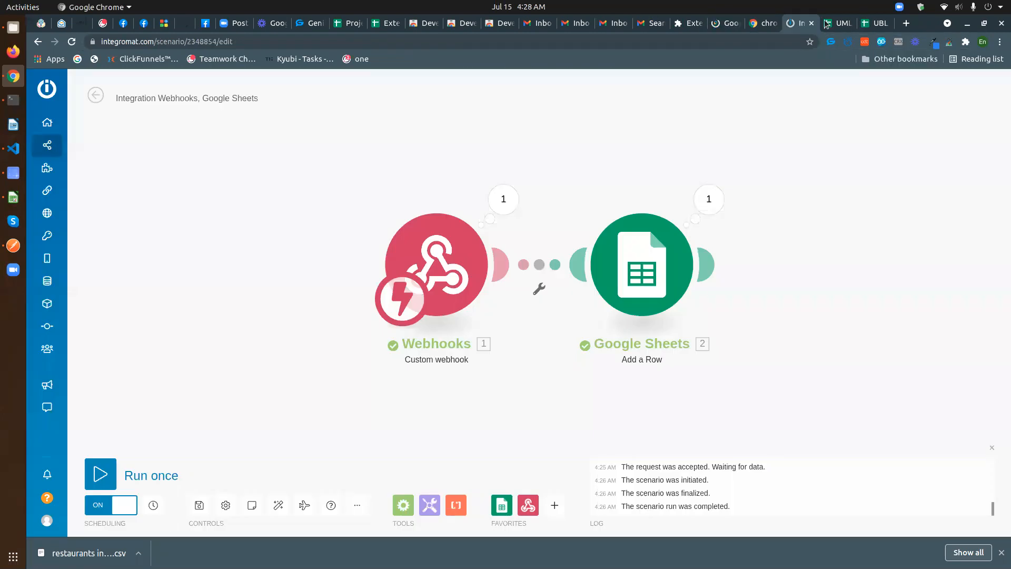
pyautogui.hotkey('ctrl', 'Tab')
# - Clear the remaining lead rows 2–22 so only the header row is left
pyautogui.moveTo(29, 196); pyautogui.dragTo(72, 392)
pyautogui.click(153, 311)
pyautogui.press('Delete')
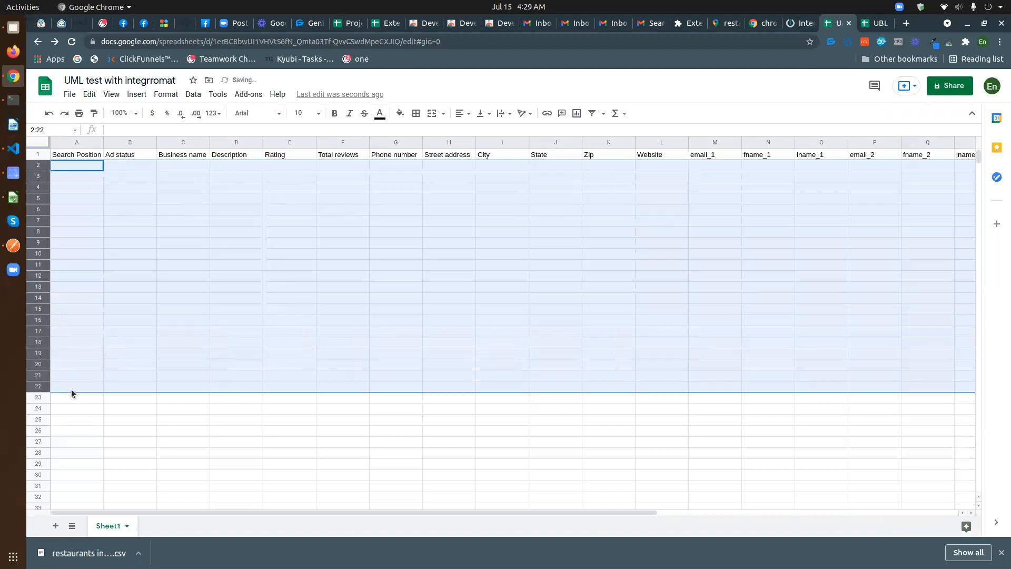
pyautogui.click(136, 265)
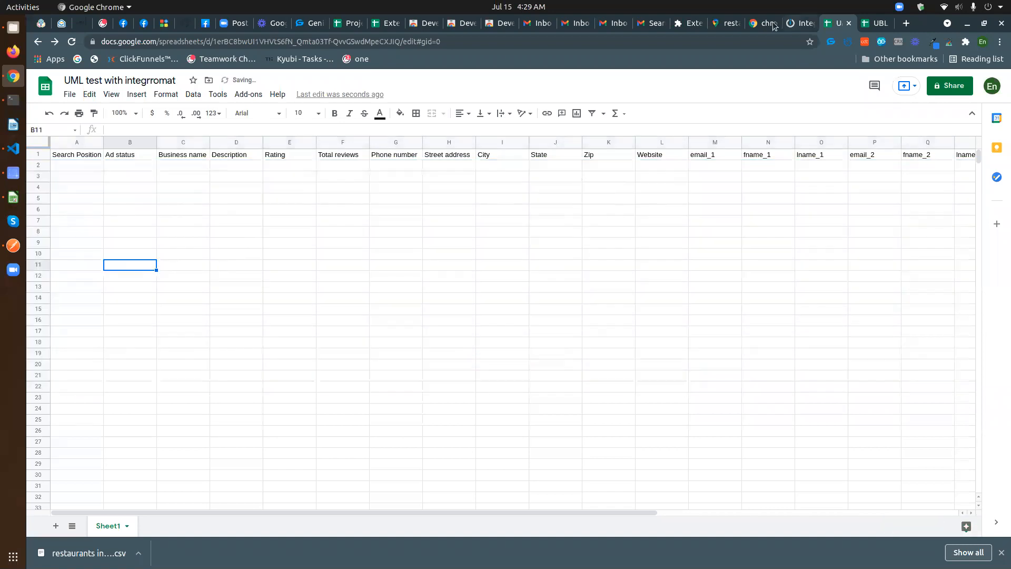
pyautogui.click(724, 24)
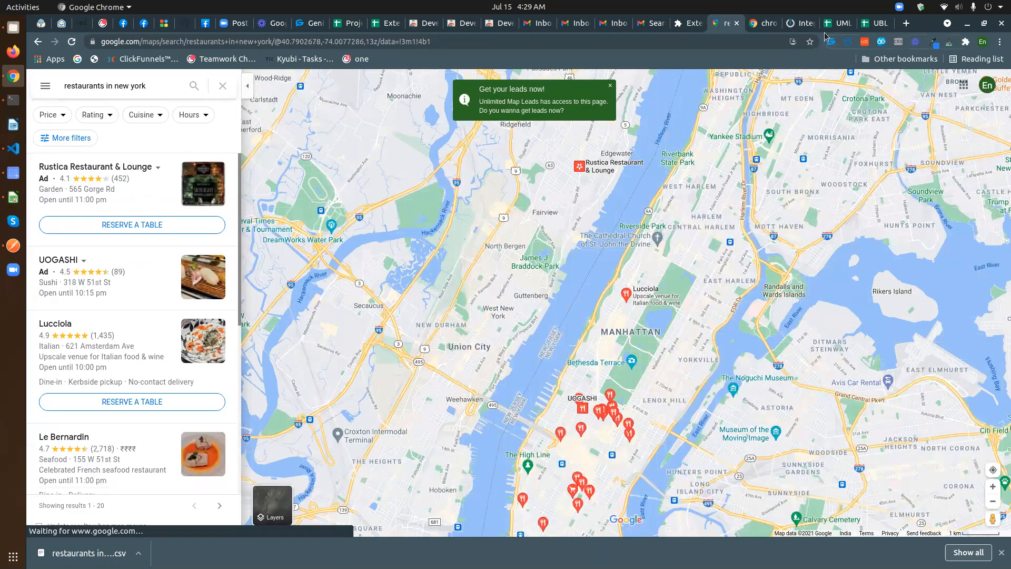
pyautogui.click(807, 24)
pyautogui.click(841, 24)
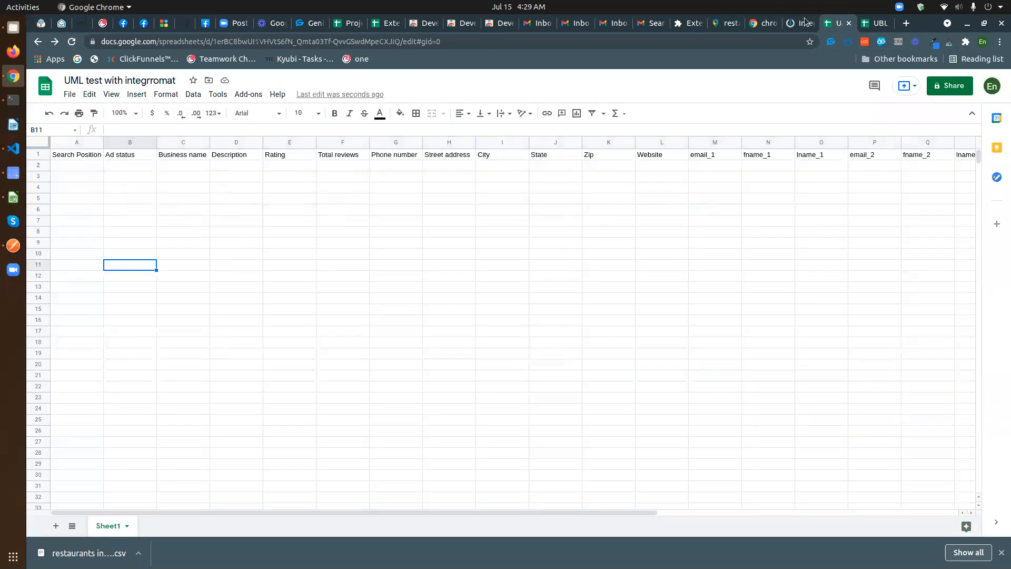
pyautogui.click(805, 22)
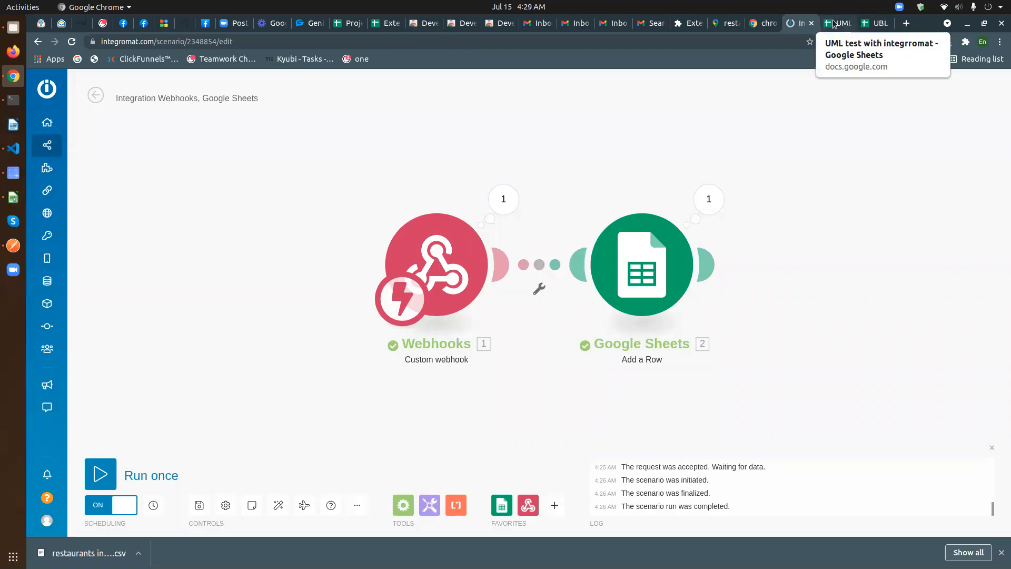
# - Relaunch Unlimited Map Leads on the Maps results with 'Send data to Webhook URL' and the verified URL
pyautogui.click(835, 24)
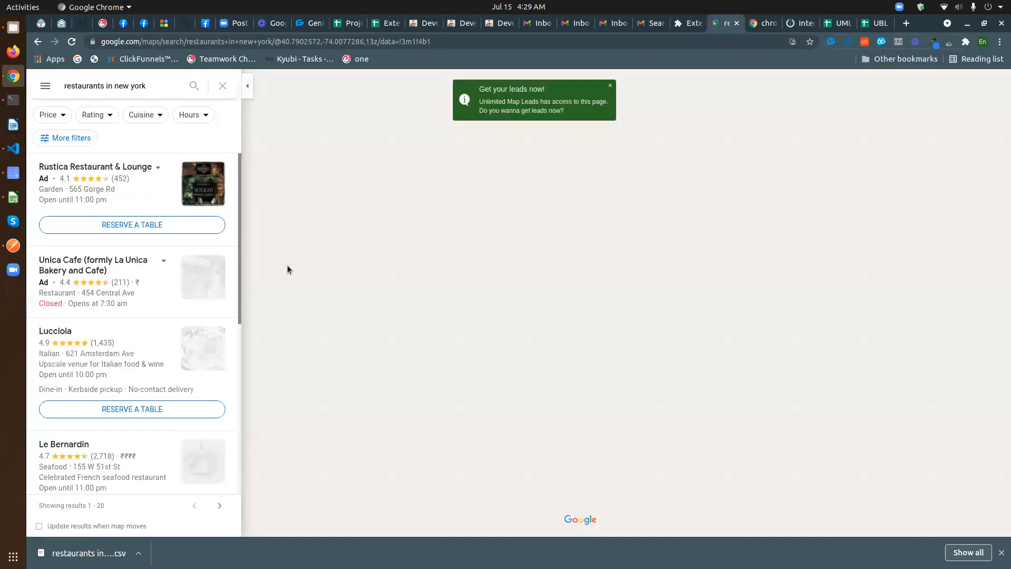
pyautogui.click(726, 23)
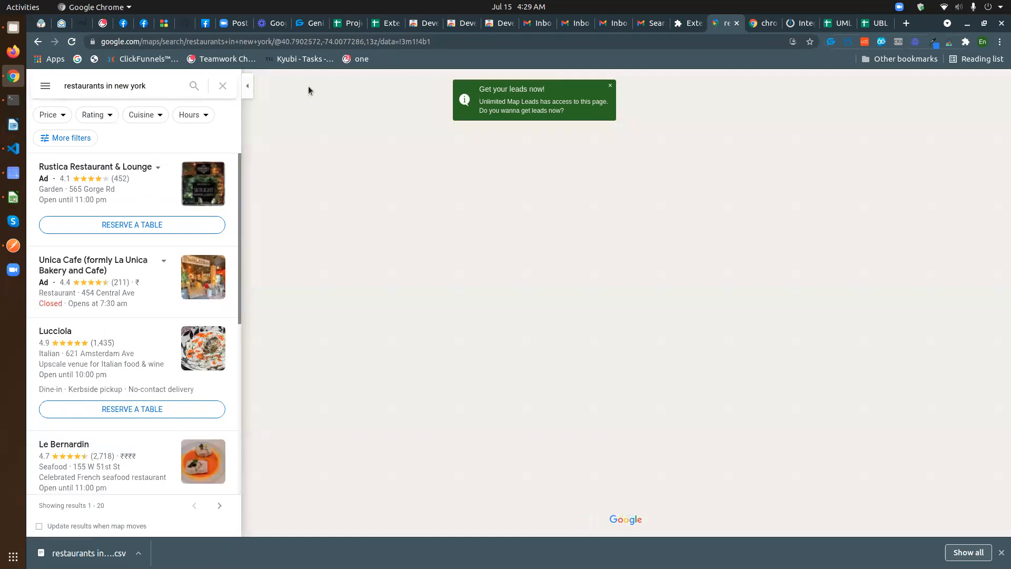
pyautogui.click(949, 42)
pyautogui.click(796, 179)
pyautogui.tripleClick(925, 200)
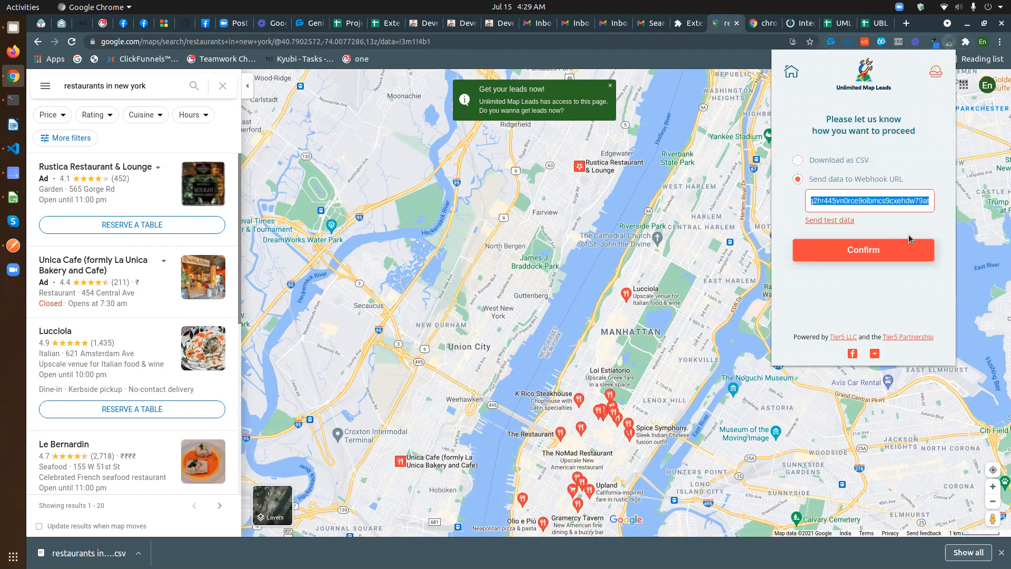
pyautogui.click(866, 250)
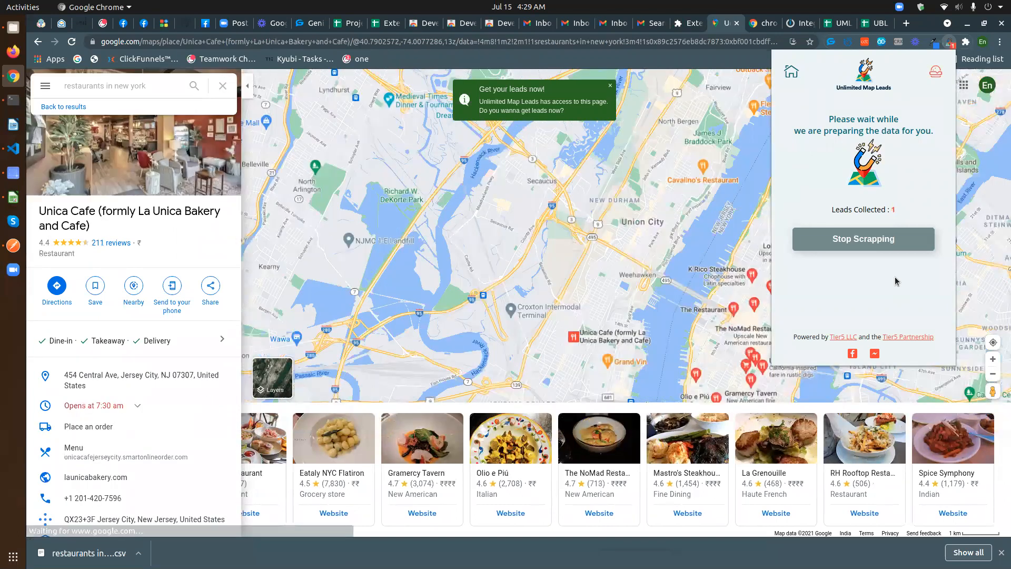
# - Watch the sheet refill with leads like Loi Estiatorio, reaching 16 rows through Gramercy Tavern
pyautogui.click(839, 24)
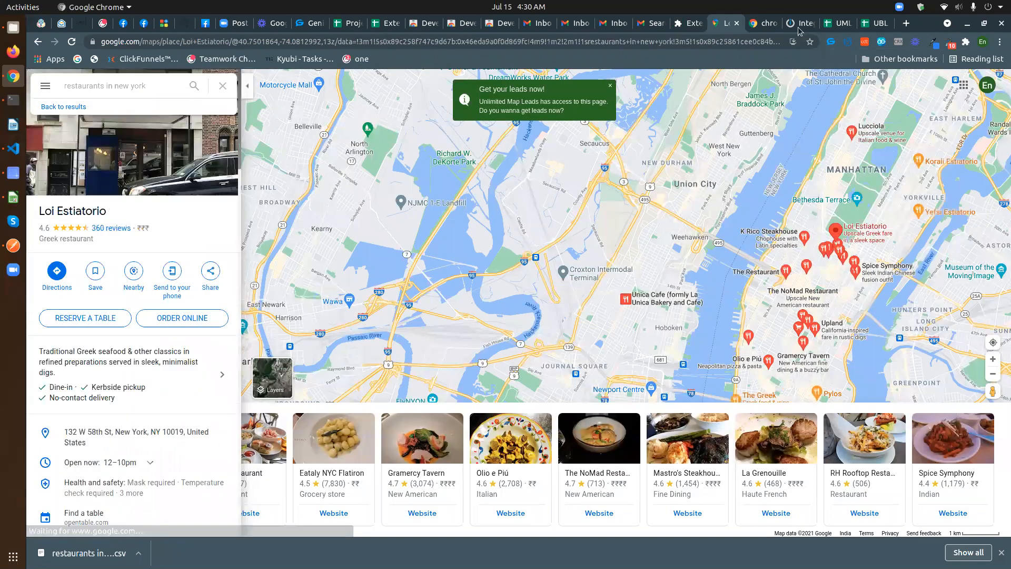
pyautogui.click(839, 25)
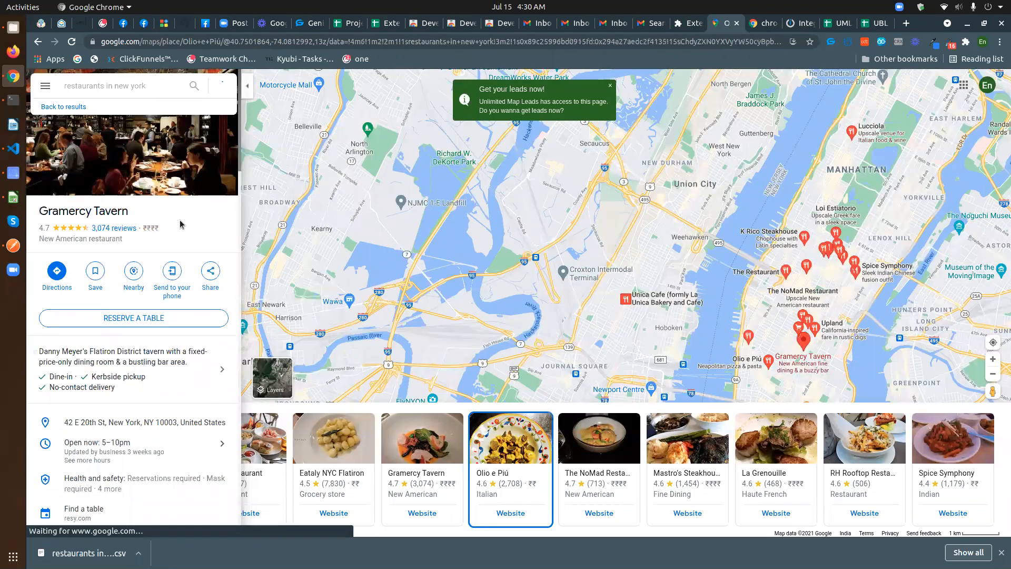
pyautogui.click(824, 23)
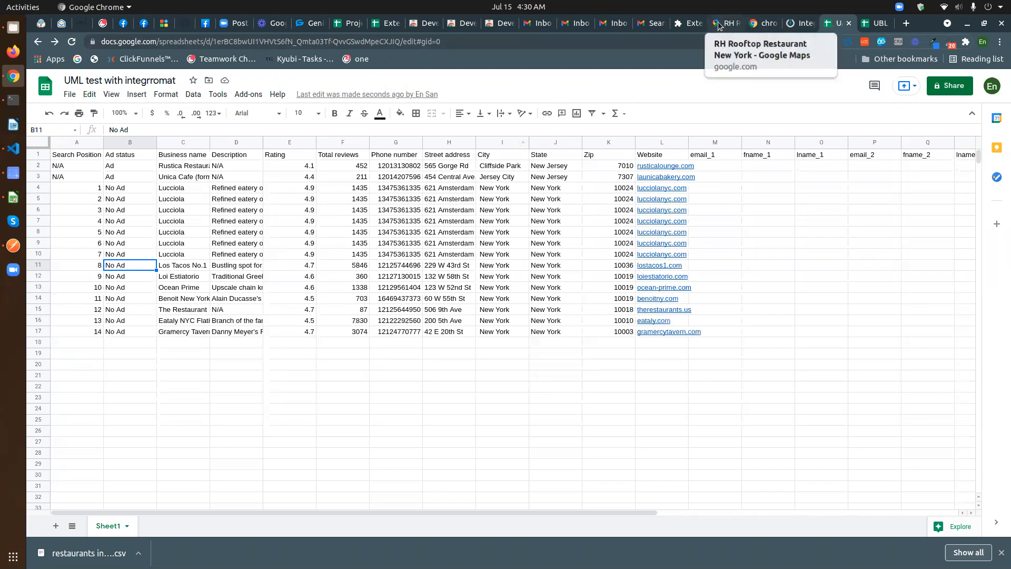
# - Confirm in the Maps tab that the Unlimited Map Leads scrape has finished
pyautogui.click(720, 25)
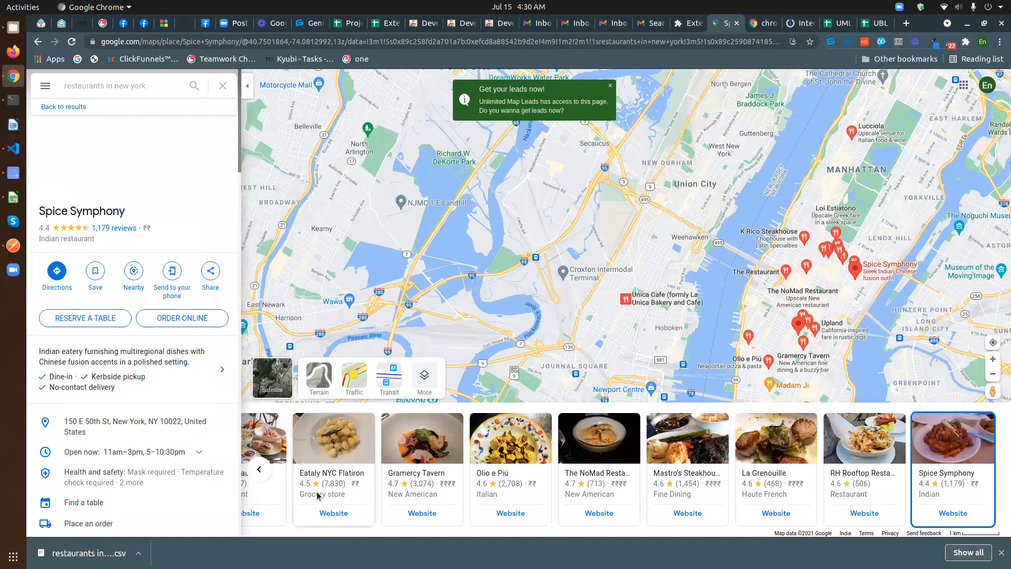
pyautogui.click(64, 107)
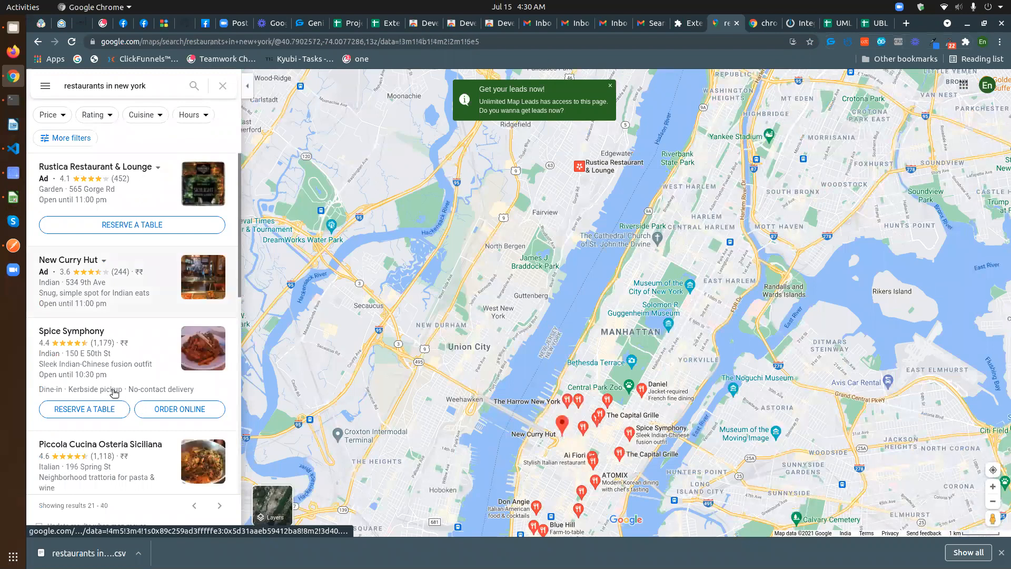
pyautogui.click(32, 171)
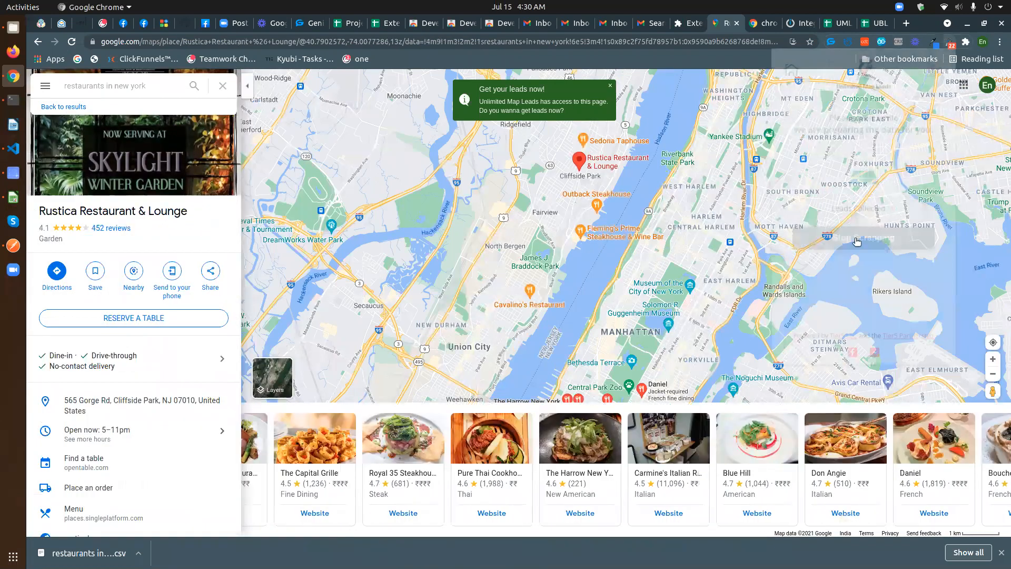
pyautogui.click(950, 44)
pyautogui.click(842, 266)
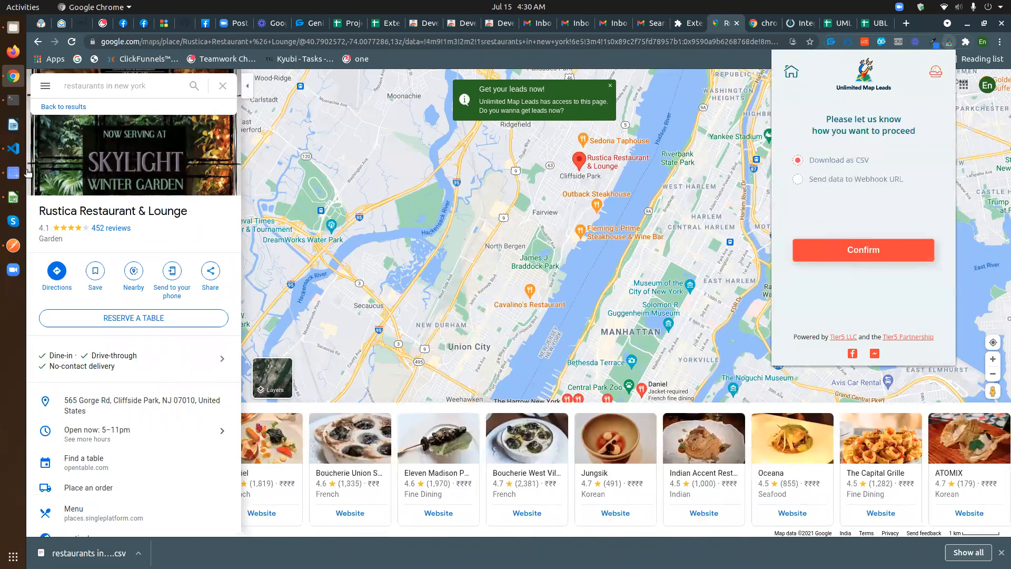
pyautogui.click(65, 106)
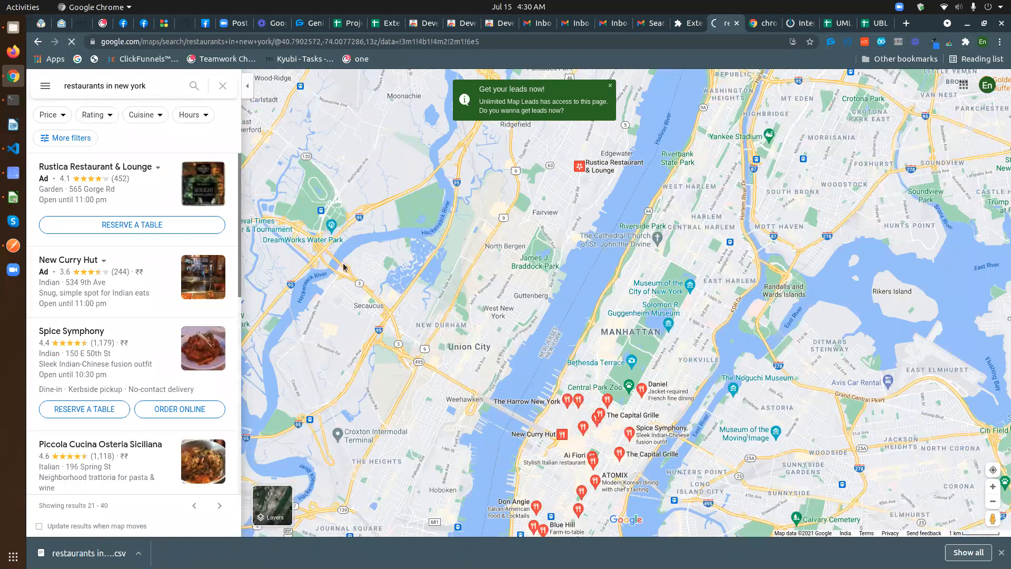
# - Delete lead rows 2–24 from the sheet, leaving only the header row
pyautogui.click(840, 23)
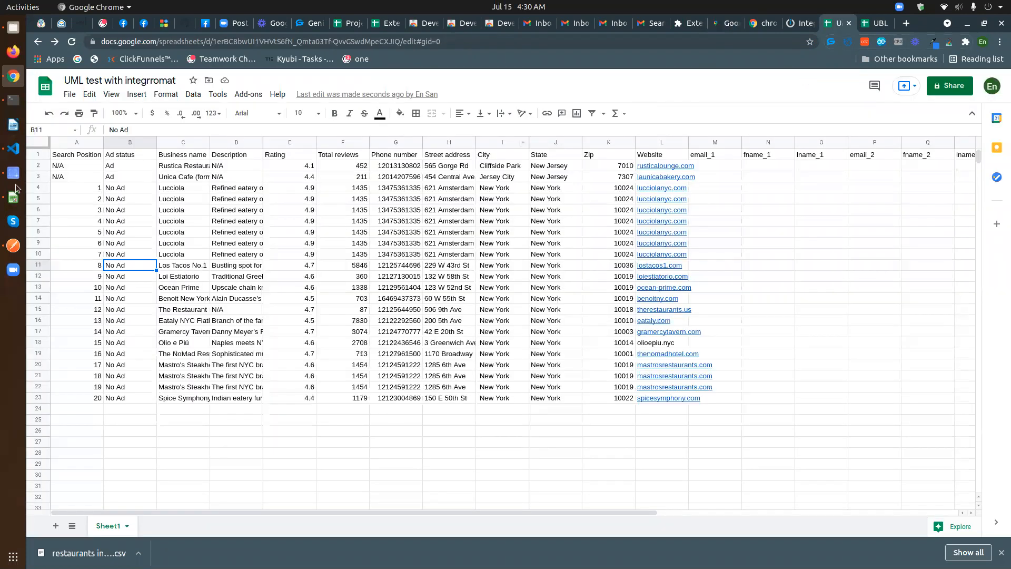
pyautogui.moveTo(40, 167); pyautogui.dragTo(58, 412)
pyautogui.press('Delete')
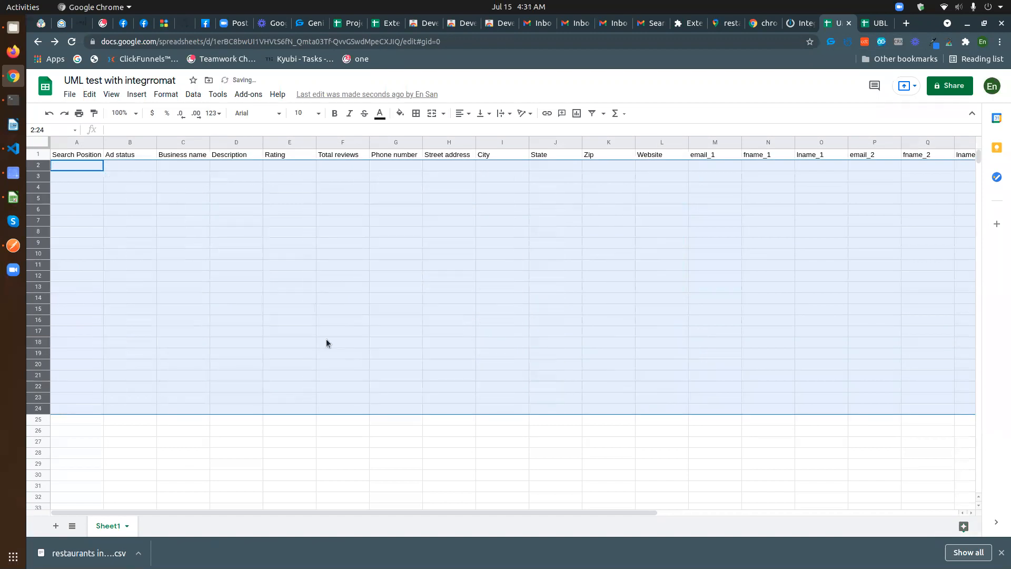
# - Start a fresh webhook scrape in Unlimited Map Leads and move Google Maps into its own window
pyautogui.click(327, 342)
pyautogui.click(726, 23)
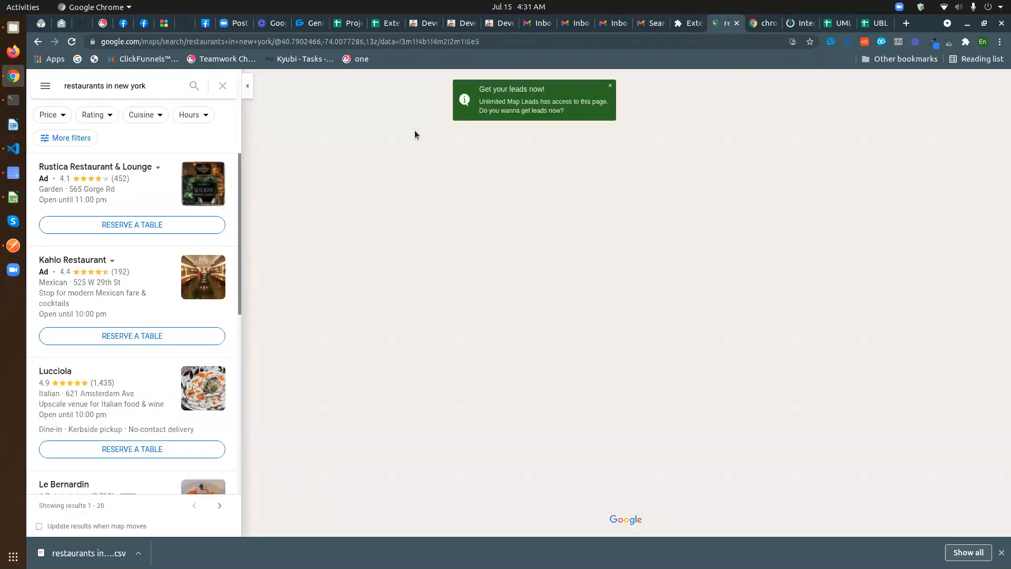
pyautogui.click(949, 47)
pyautogui.click(797, 179)
pyautogui.moveTo(930, 203); pyautogui.dragTo(913, 201)
pyautogui.doubleClick(920, 201)
pyautogui.click(858, 229)
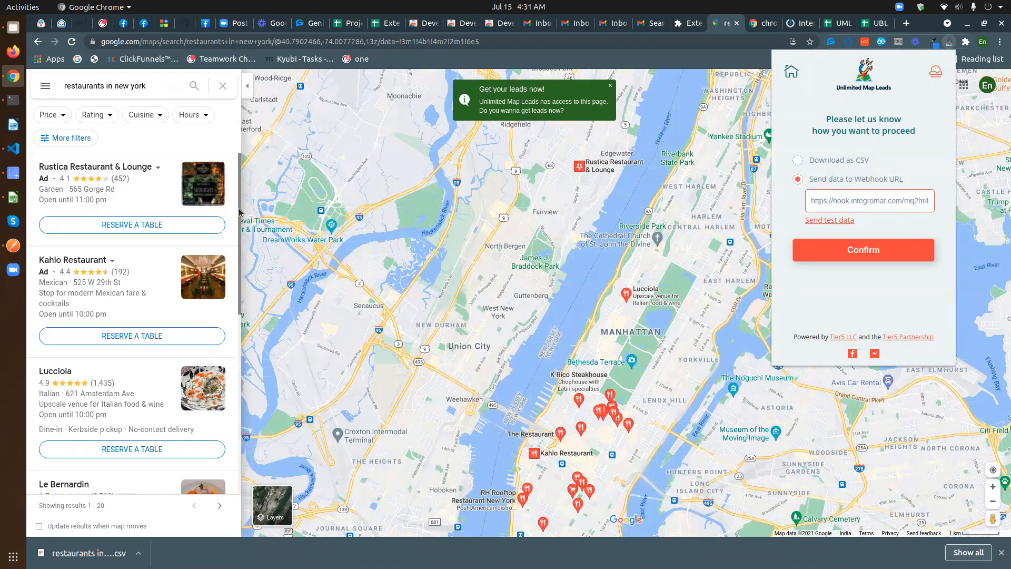
pyautogui.click(862, 250)
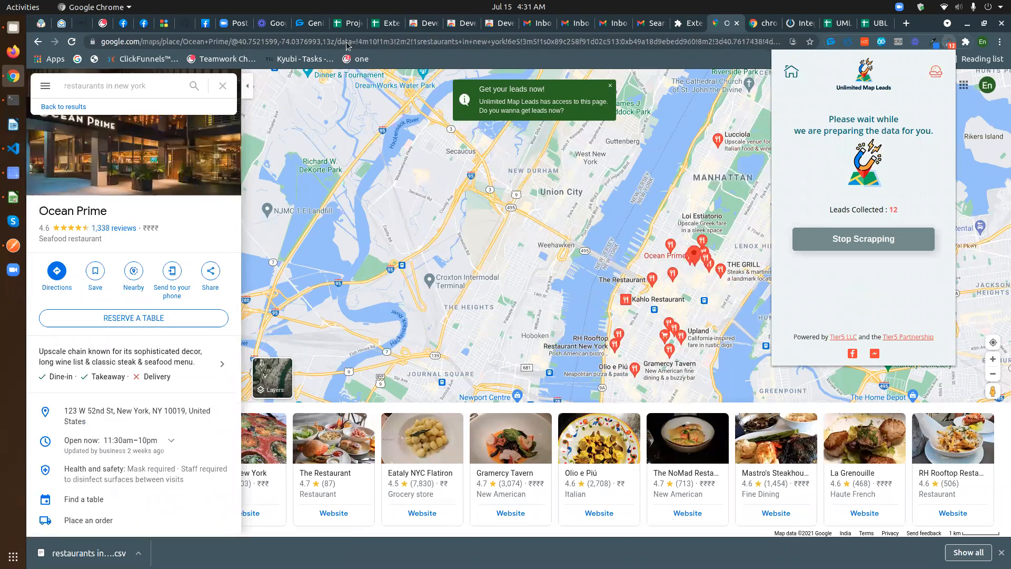
pyautogui.click(725, 25)
pyautogui.moveTo(724, 24); pyautogui.dragTo(740, 146)
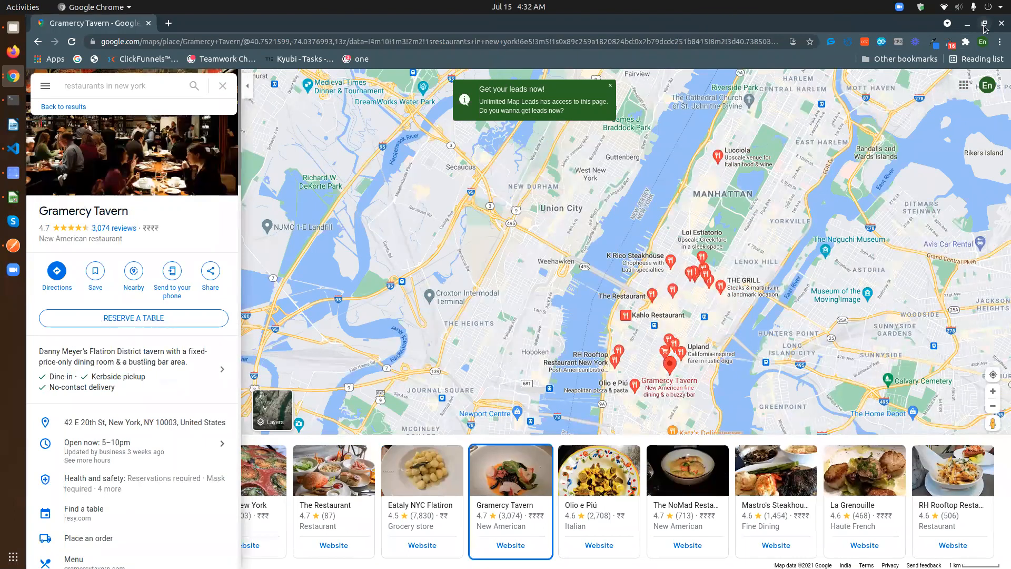
# - Restore the Maps and main Chrome windows to overlapping sizes, ending on the UML test sheet
pyautogui.moveTo(679, 44); pyautogui.dragTo(680, 45)
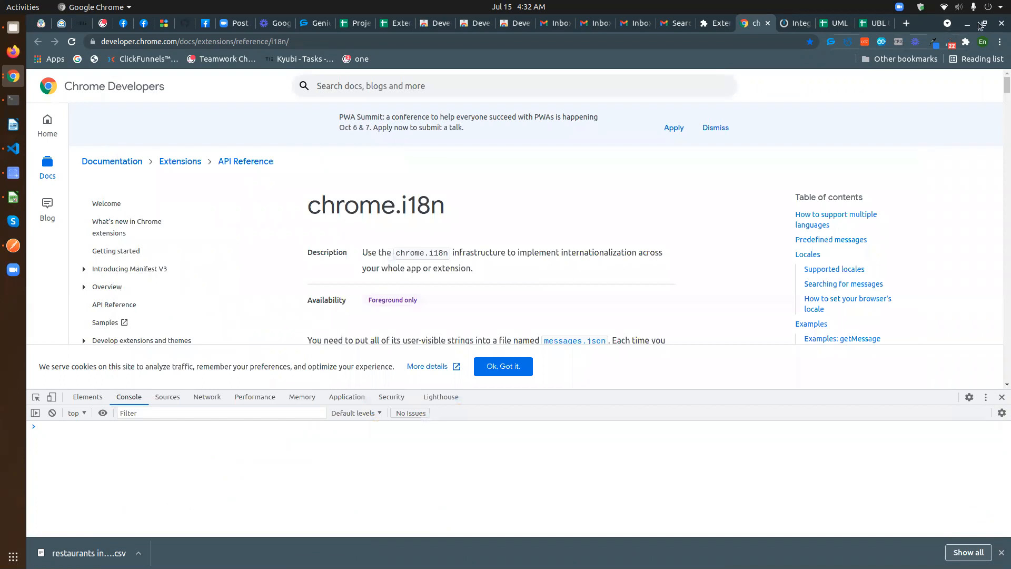
pyautogui.click(985, 24)
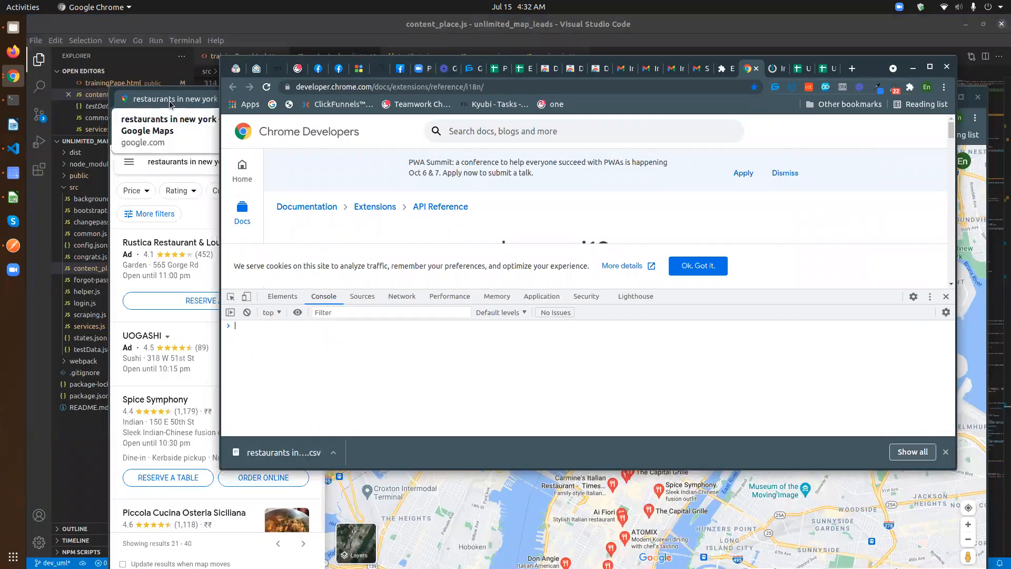
pyautogui.hotkey('alt', 'Tab')
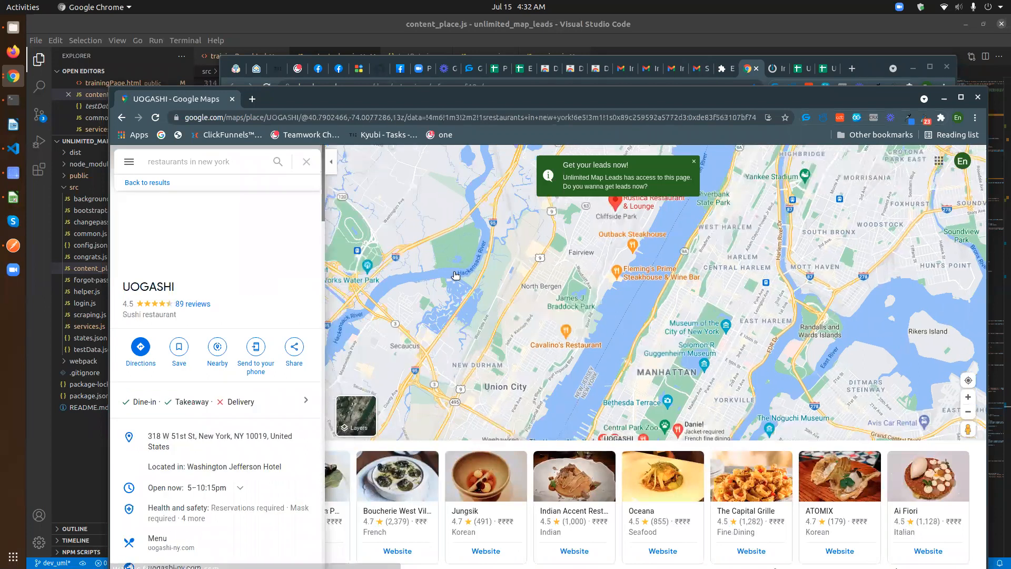
pyautogui.click(873, 70)
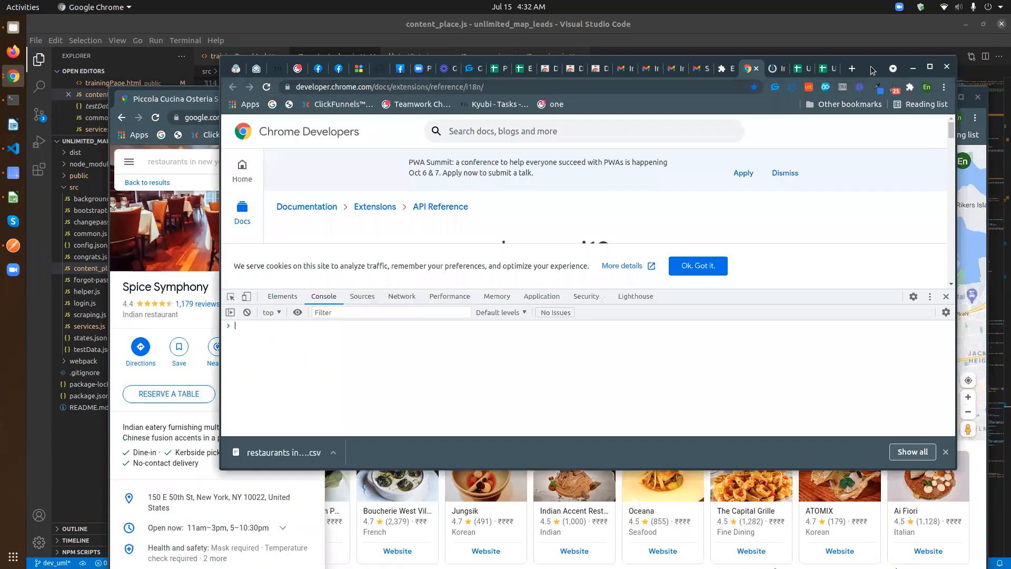
pyautogui.click(802, 70)
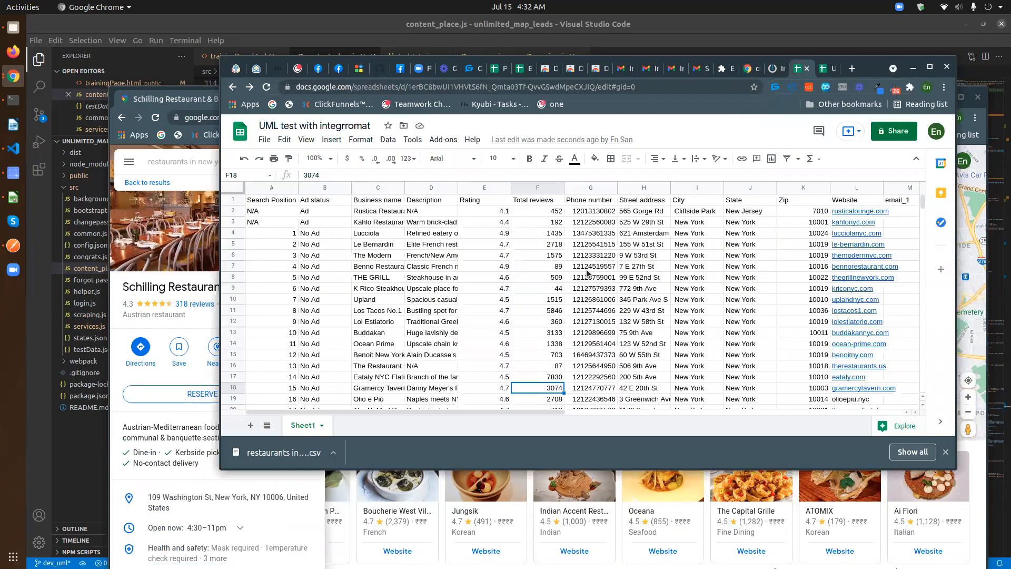
# - Scroll the sheet to watch new restaurant rows arrive, then bring the Maps window back
pyautogui.scroll(-1, 586, 268)
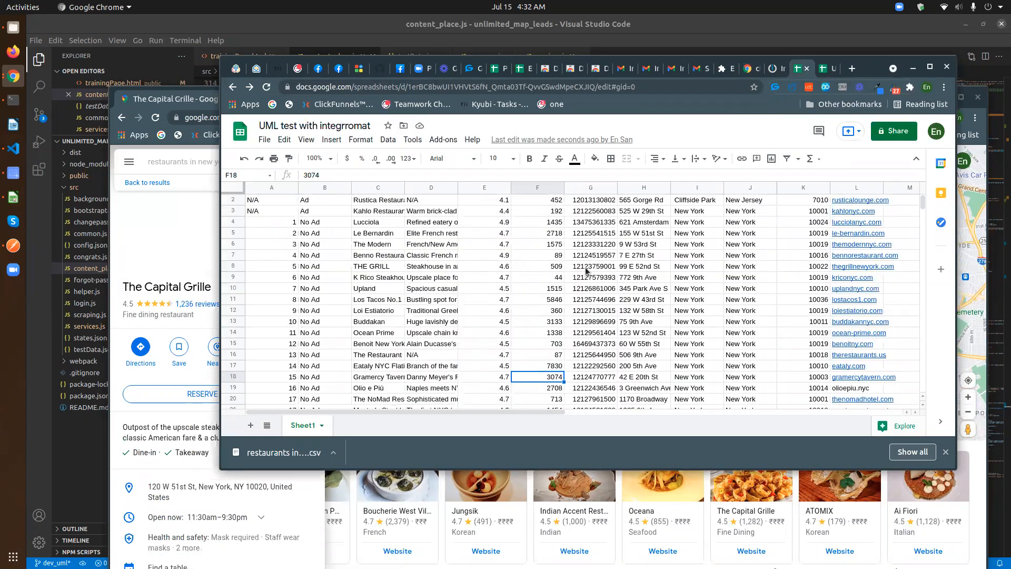
pyautogui.scroll(2, 586, 268)
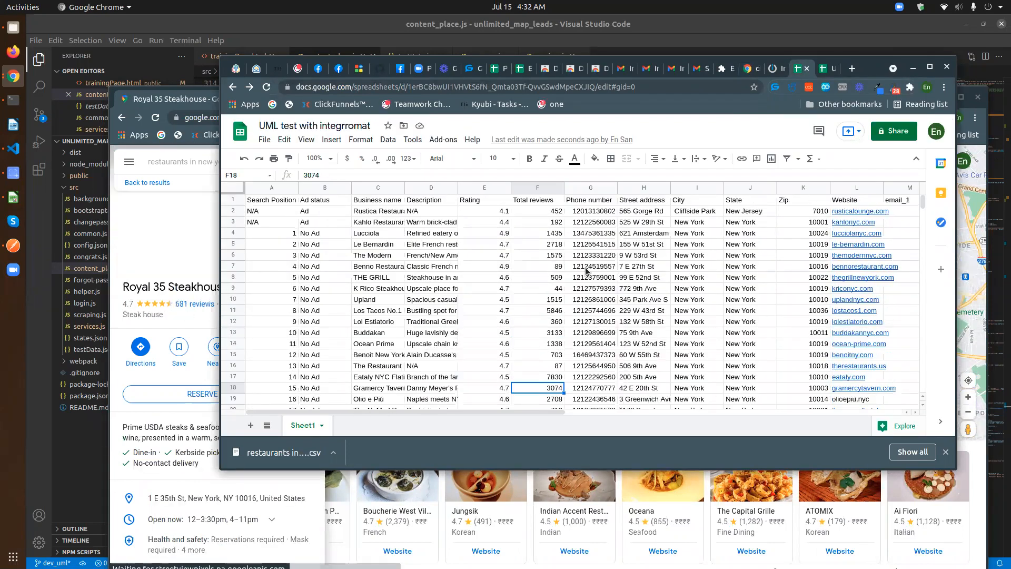
pyautogui.scroll(-5, 586, 267)
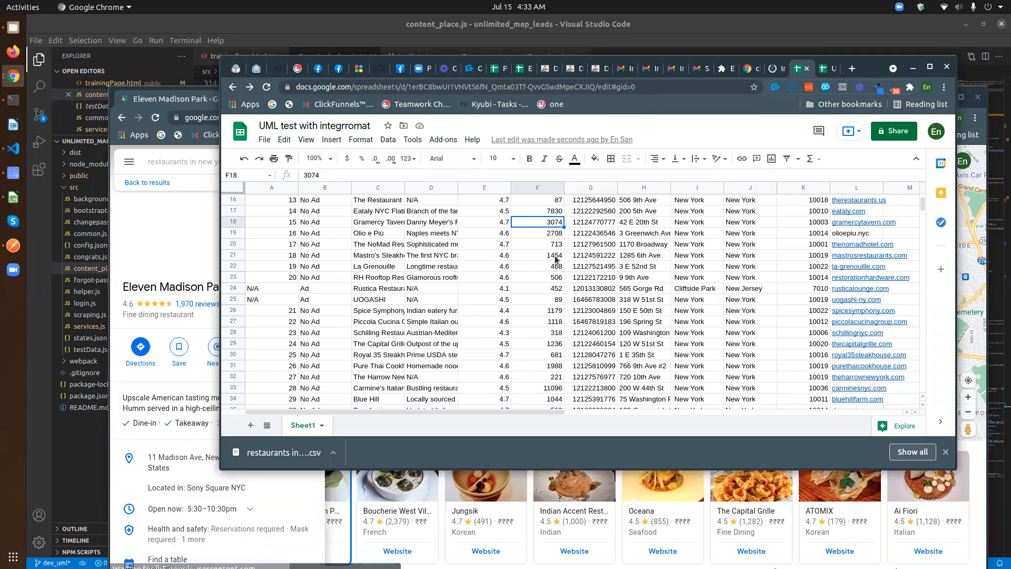
pyautogui.scroll(-3, 556, 260)
pyautogui.scroll(-5, 556, 259)
pyautogui.scroll(2, 558, 278)
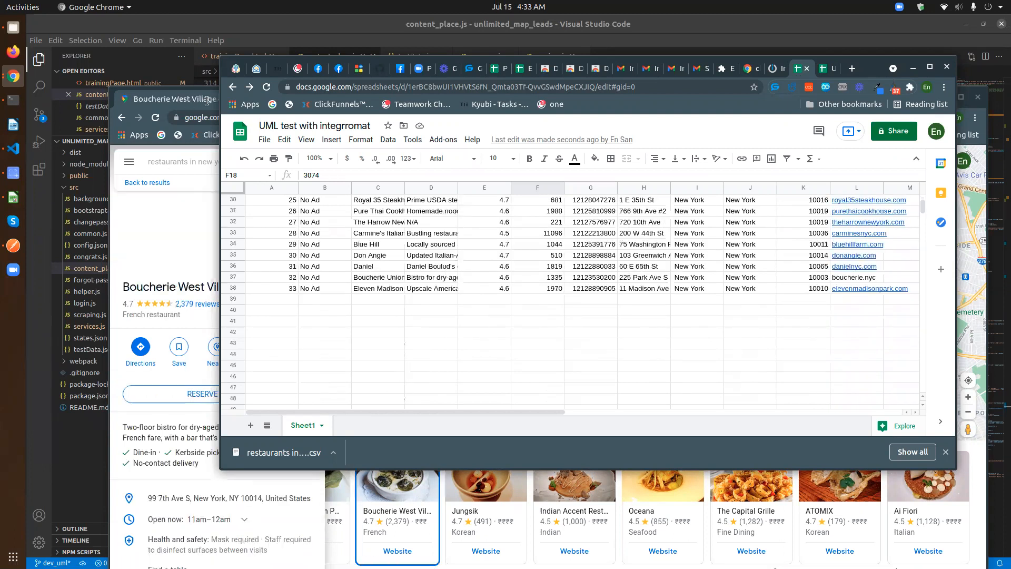
pyautogui.hotkey('alt', 'Tab')
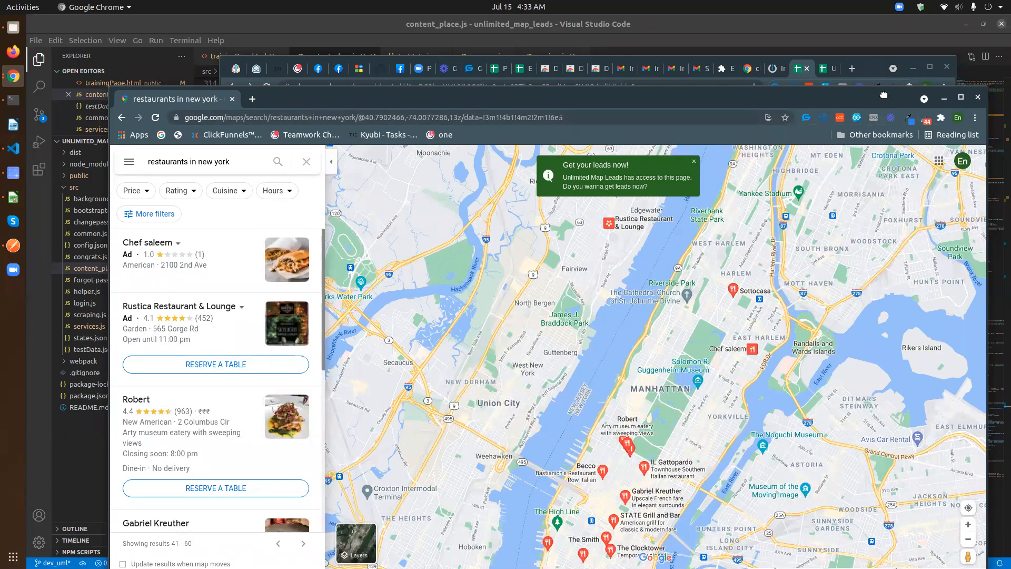
# - Alternate between Maps and the sheet, now at row 55, and check the extension's 57-lead count
pyautogui.moveTo(883, 96); pyautogui.dragTo(887, 119)
pyautogui.click(250, 277)
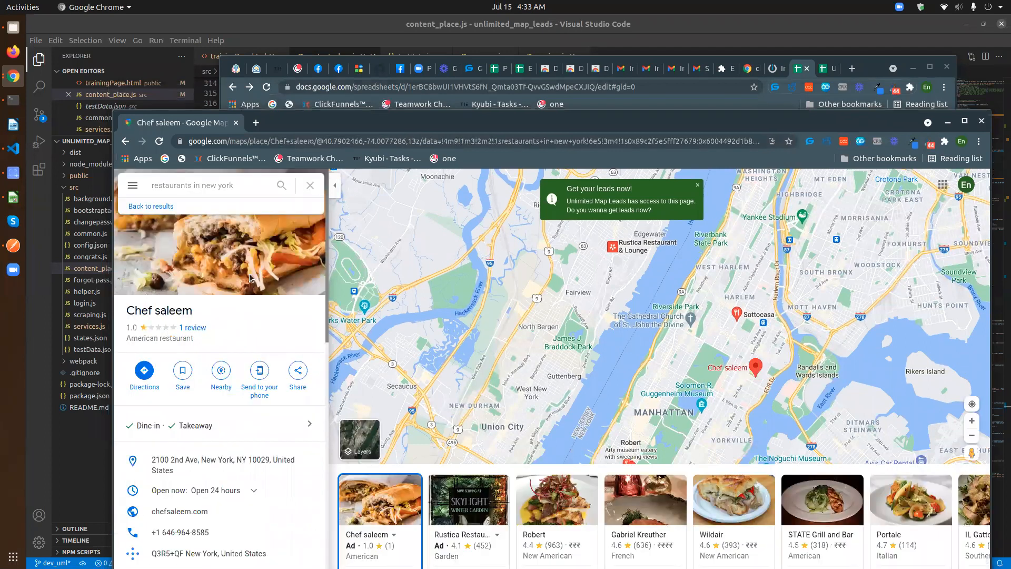
pyautogui.hscroll(1, 490, 523)
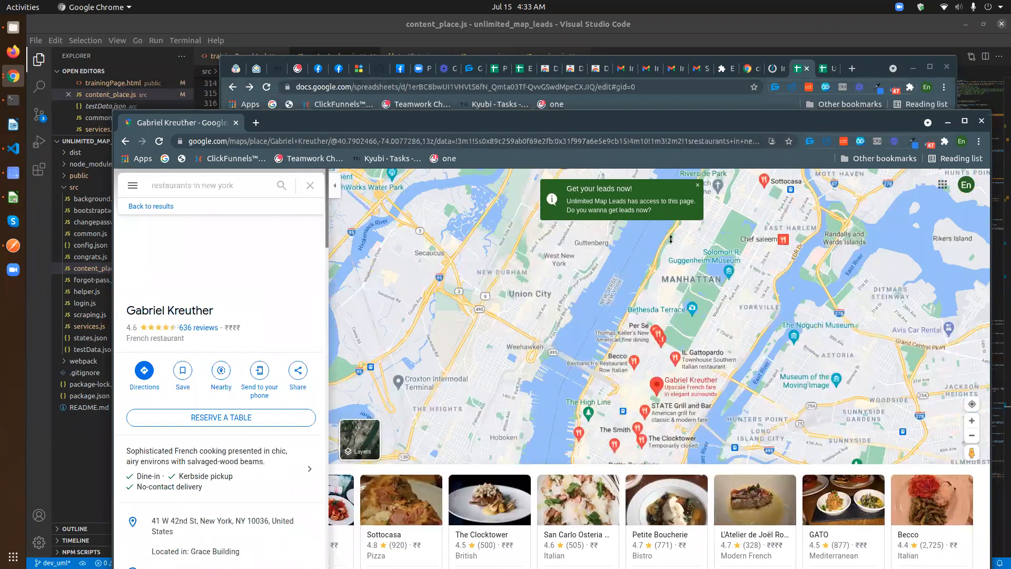
pyautogui.click(870, 66)
pyautogui.scroll(-2, 590, 248)
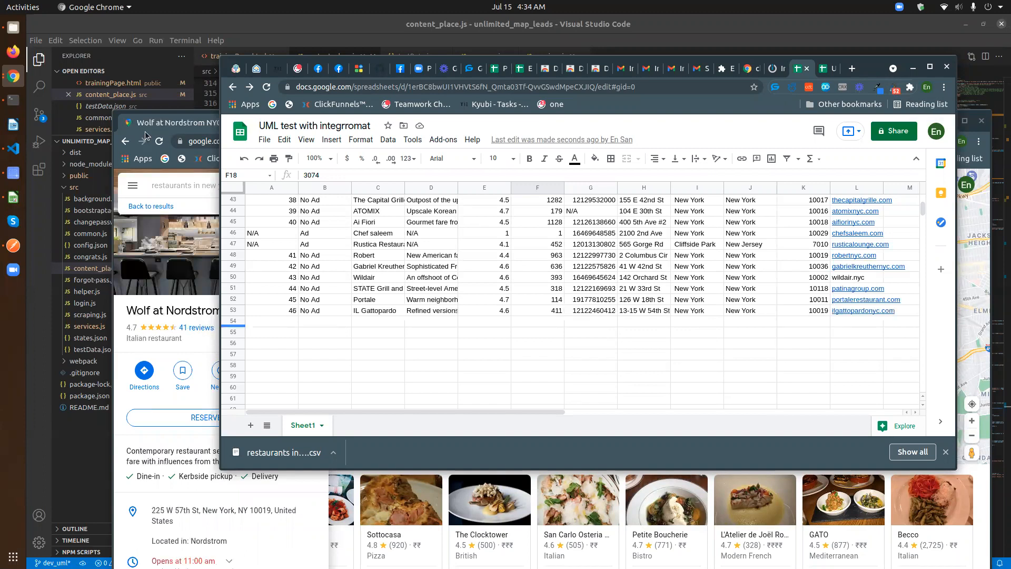
pyautogui.click(174, 124)
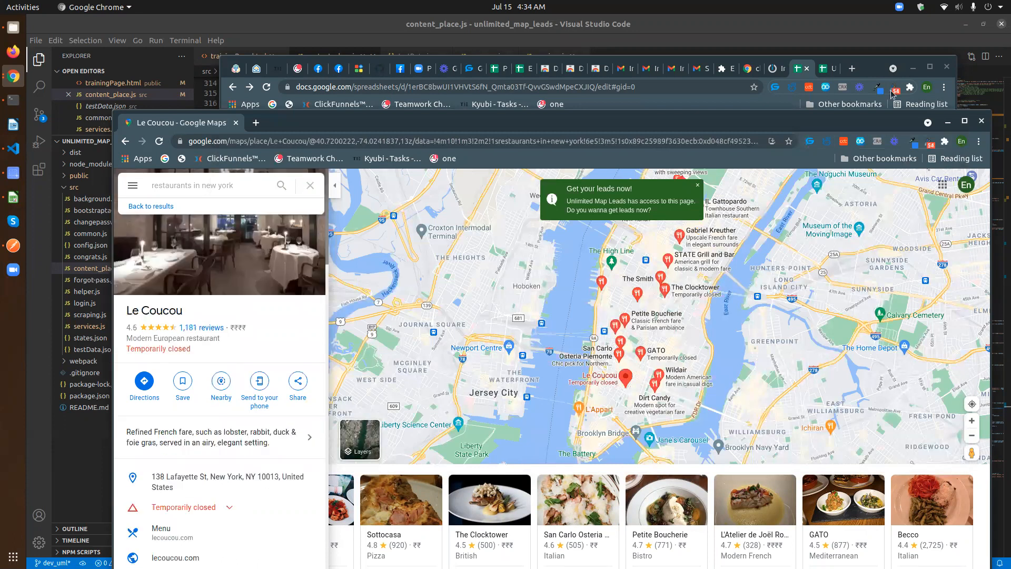
pyautogui.click(870, 68)
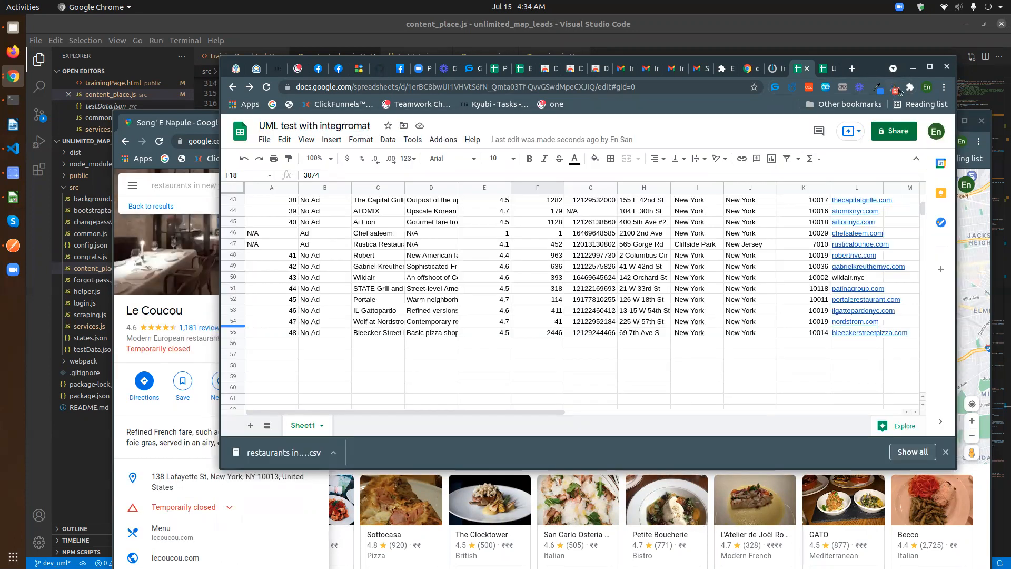
pyautogui.click(896, 89)
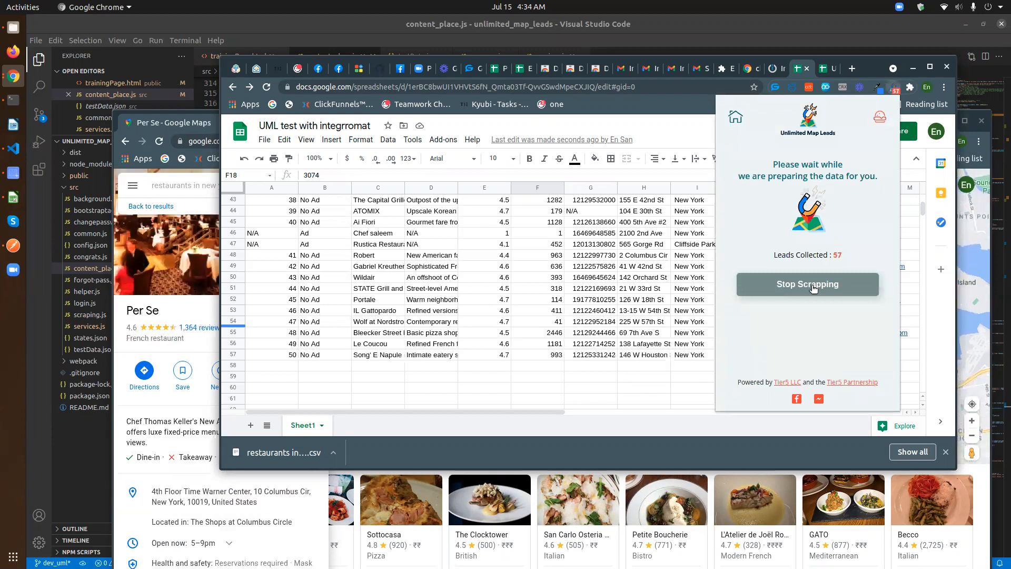
# - Stop the Unlimited Map Leads scrape, return the extension to its home screen, and close Google Maps
pyautogui.click(814, 287)
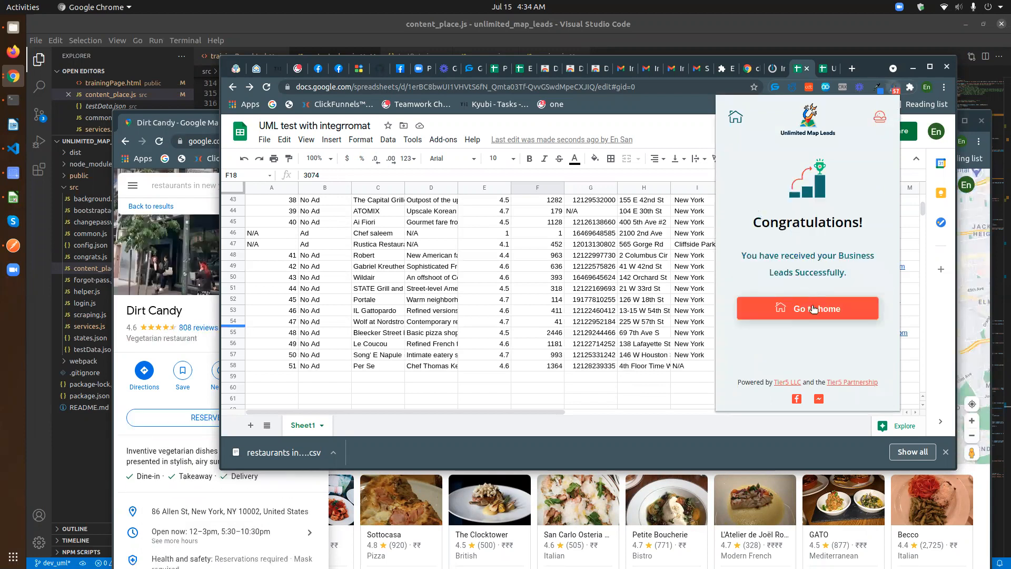
pyautogui.click(814, 309)
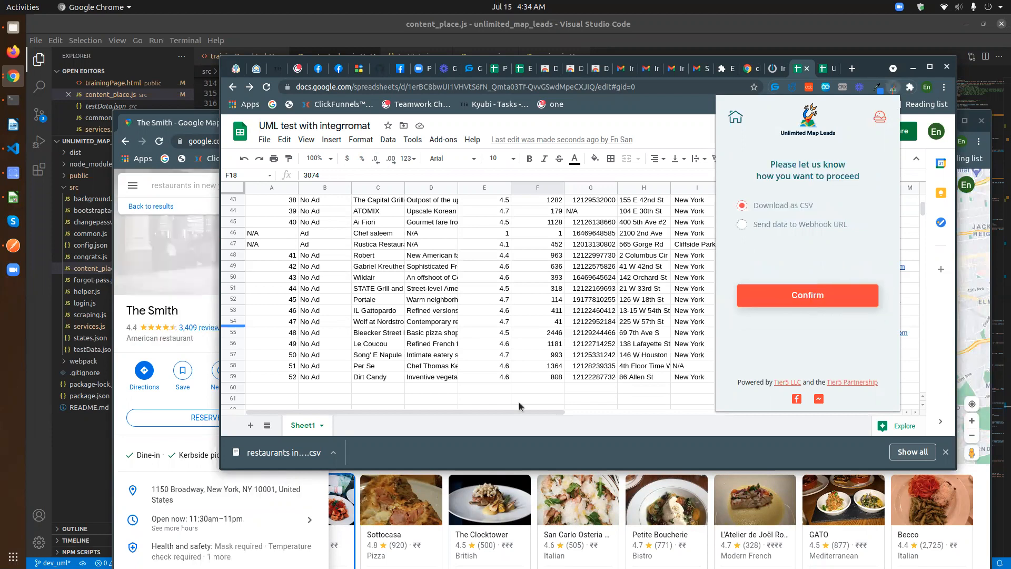
pyautogui.click(186, 125)
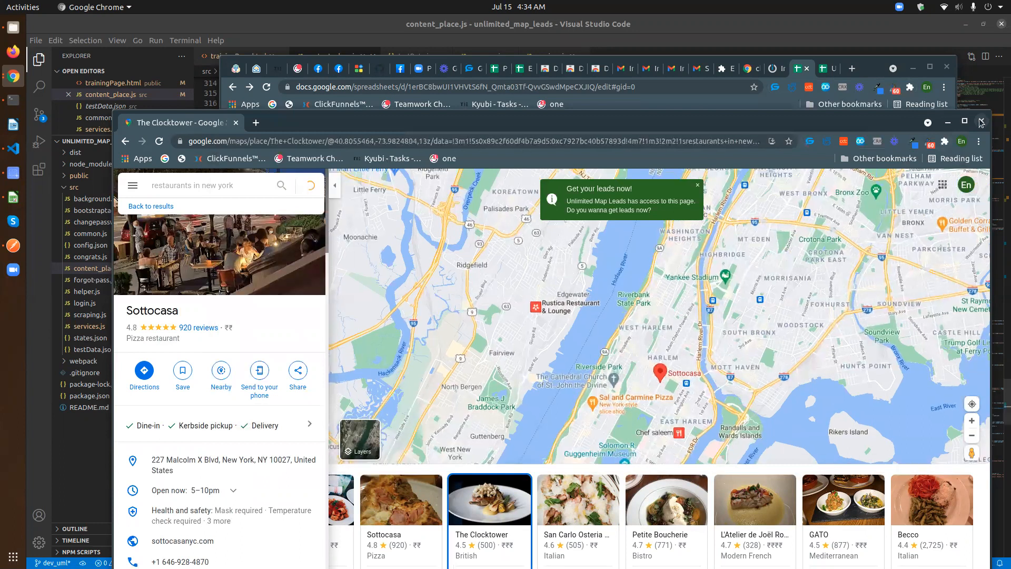
pyautogui.click(681, 103)
# - Scroll through the restaurant leads sheet down to row 61 (Sottocasa) and back to the top
pyautogui.scroll(-4, 585, 310)
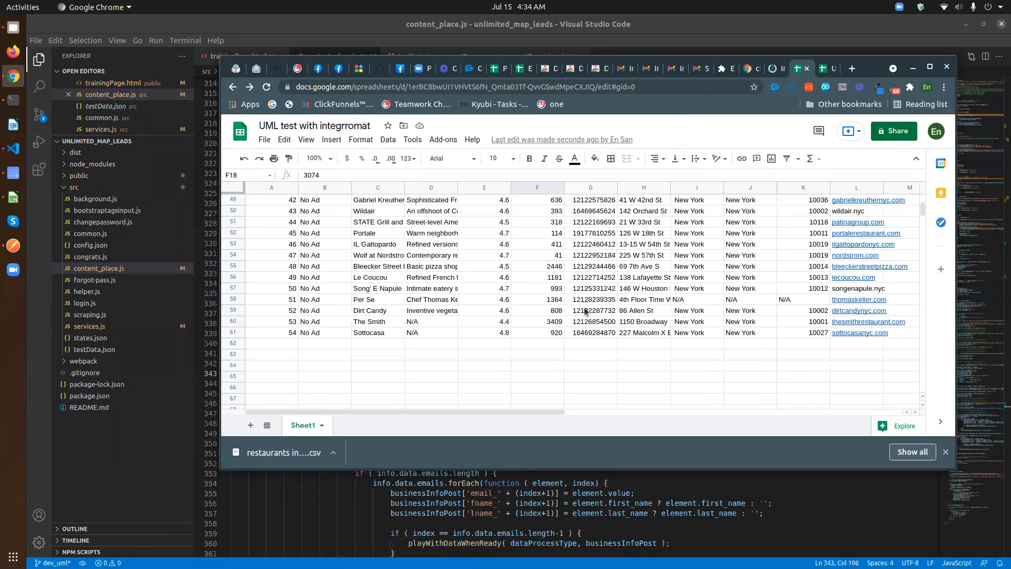
pyautogui.scroll(2, 585, 311)
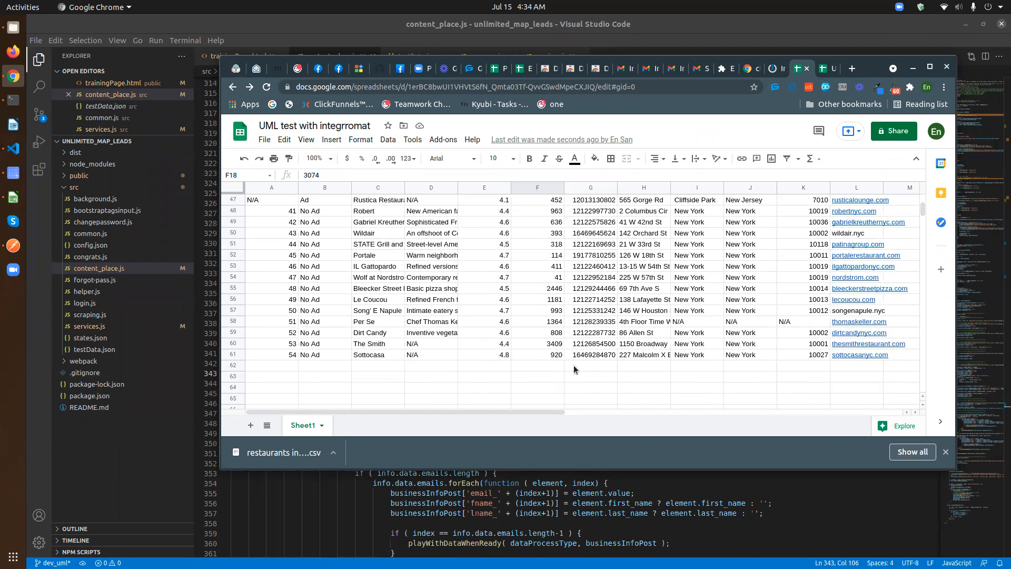
pyautogui.scroll(1, 655, 373)
pyautogui.scroll(-1, 479, 370)
pyautogui.scroll(7, 687, 369)
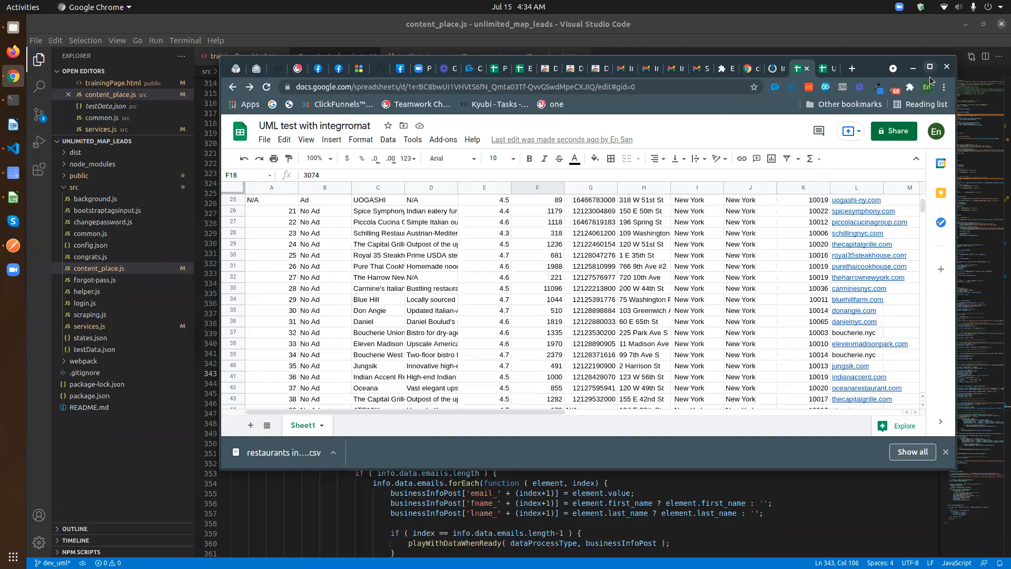
pyautogui.scroll(9, 437, 350)
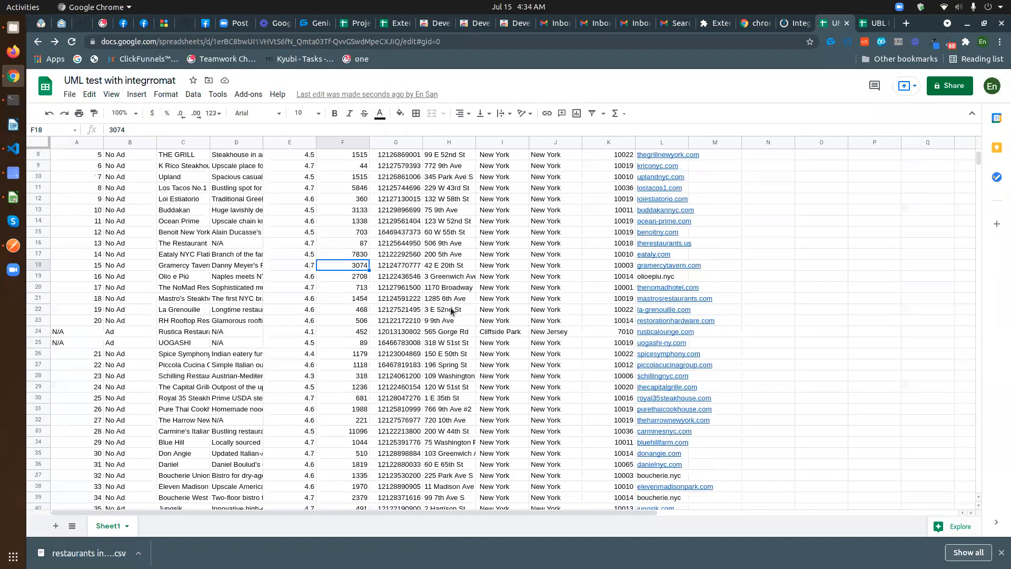
pyautogui.scroll(-14, 455, 320)
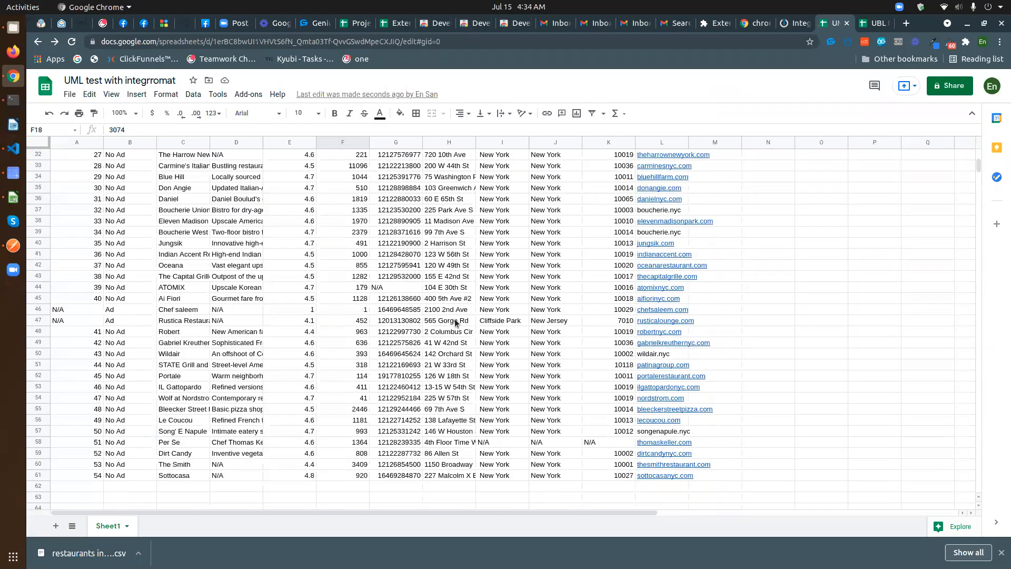
pyautogui.scroll(12, 455, 323)
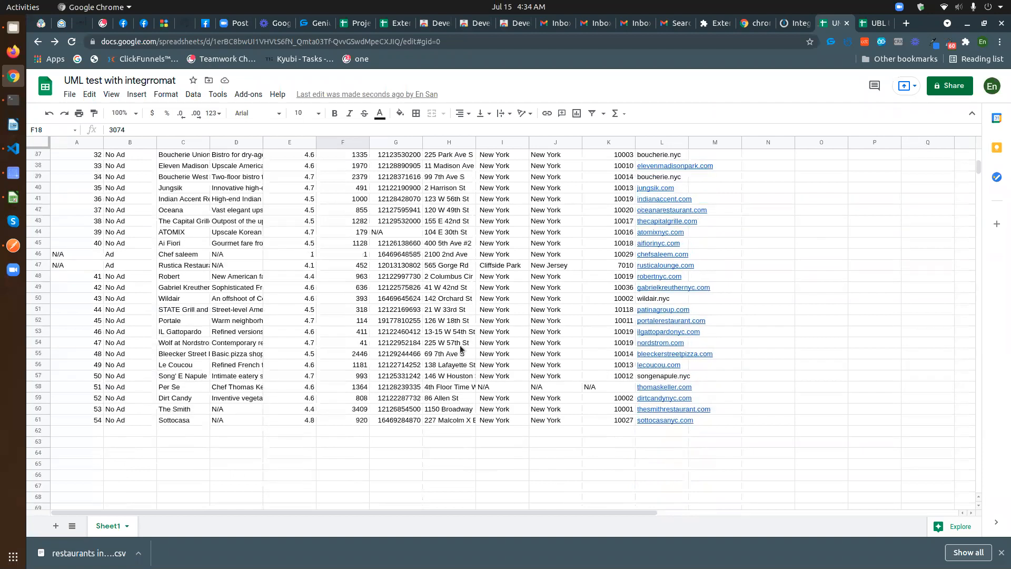
pyautogui.scroll(2, 461, 348)
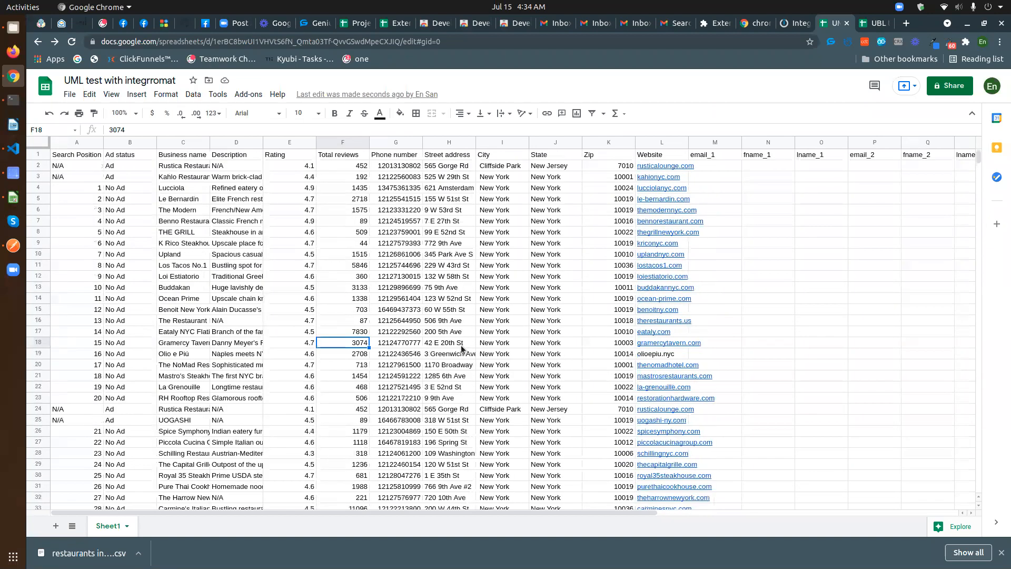